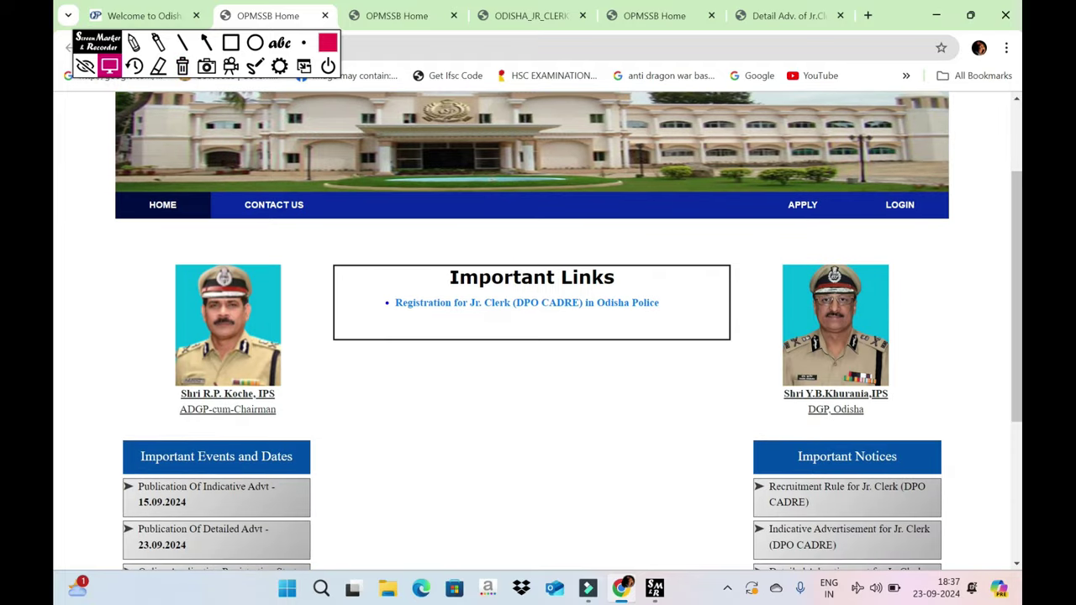
{"action": "scroll", "coordinate": [538, 336], "scroll_direction": "down", "scroll_amount": 2}
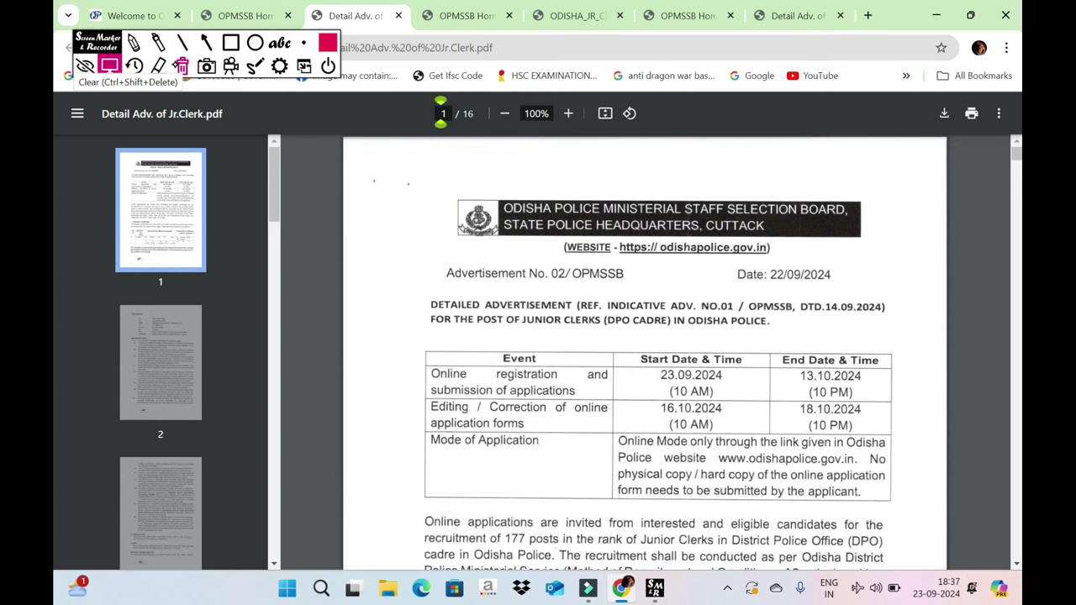
- Circle the 13.10.2024 registration end date in the advertisement with the screen marker
{"action": "scroll", "coordinate": [658, 352], "scroll_direction": "down", "scroll_amount": 1}
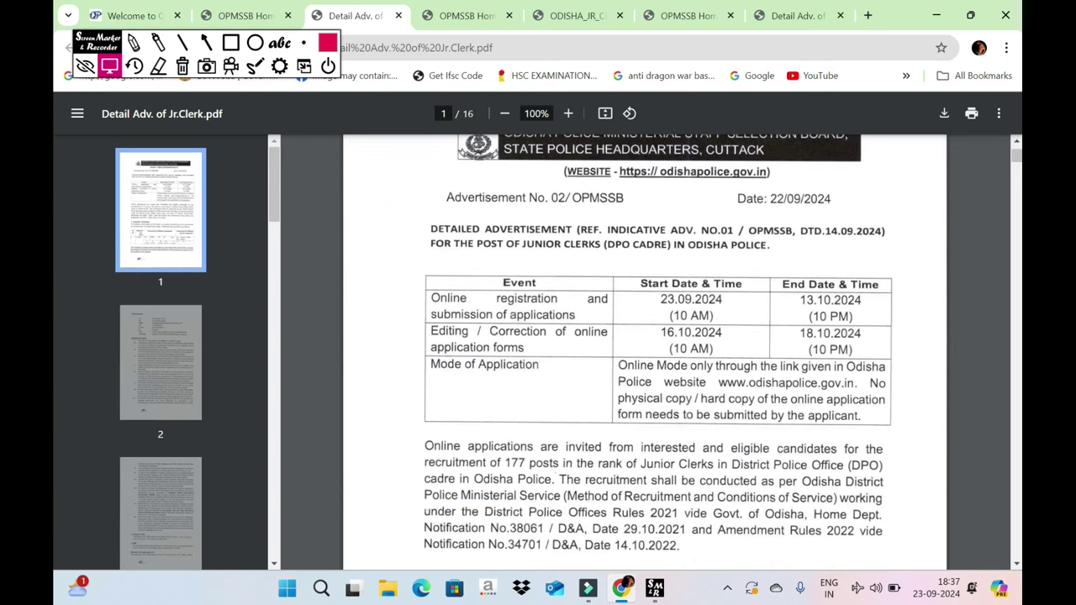
{"action": "left_click", "coordinate": [134, 42]}
{"action": "mouse_move", "coordinate": [902, 269]}
{"action": "left_mouse_down"}
{"action": "mouse_move", "coordinate": [768, 320]}
{"action": "mouse_move", "coordinate": [900, 277]}
{"action": "left_mouse_up"}
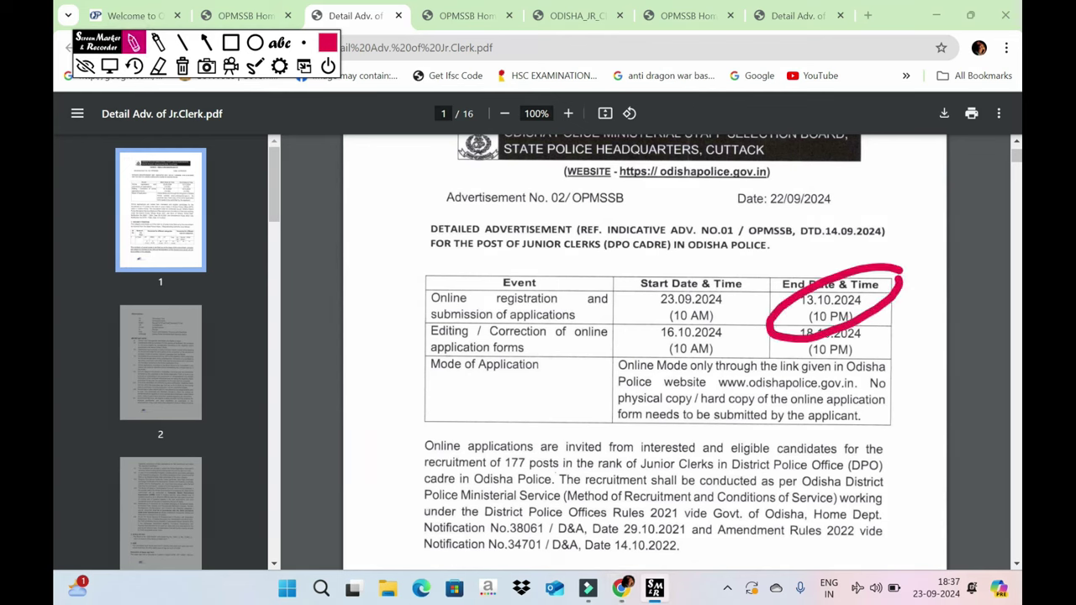
{"action": "left_click", "coordinate": [109, 66]}
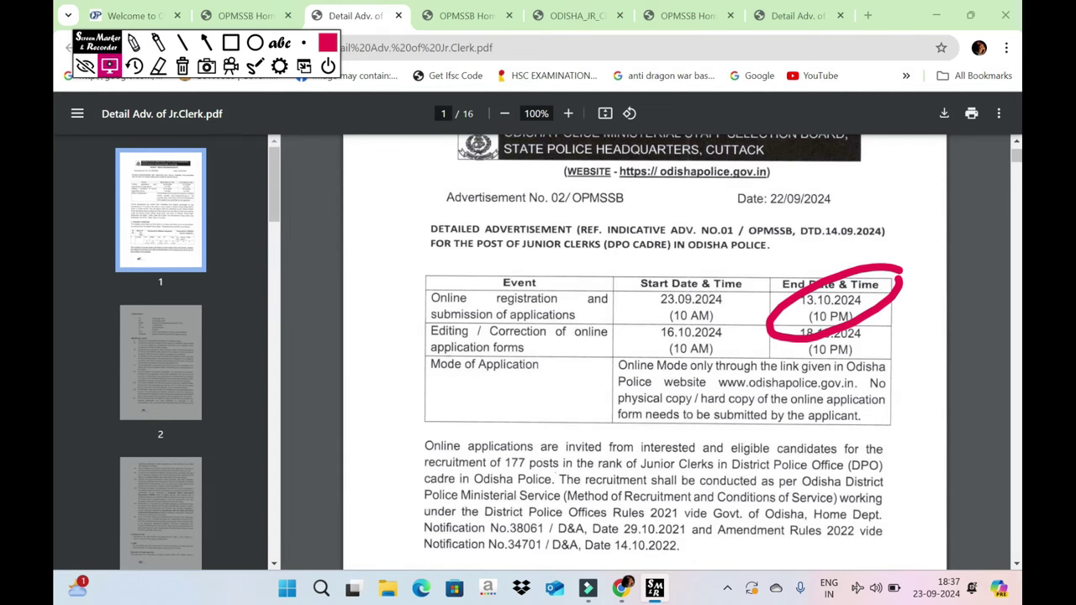
- Scroll through the advertisement pages, then return to the OPMSSB home tab
{"action": "scroll", "coordinate": [645, 345], "scroll_direction": "down", "scroll_amount": 15}
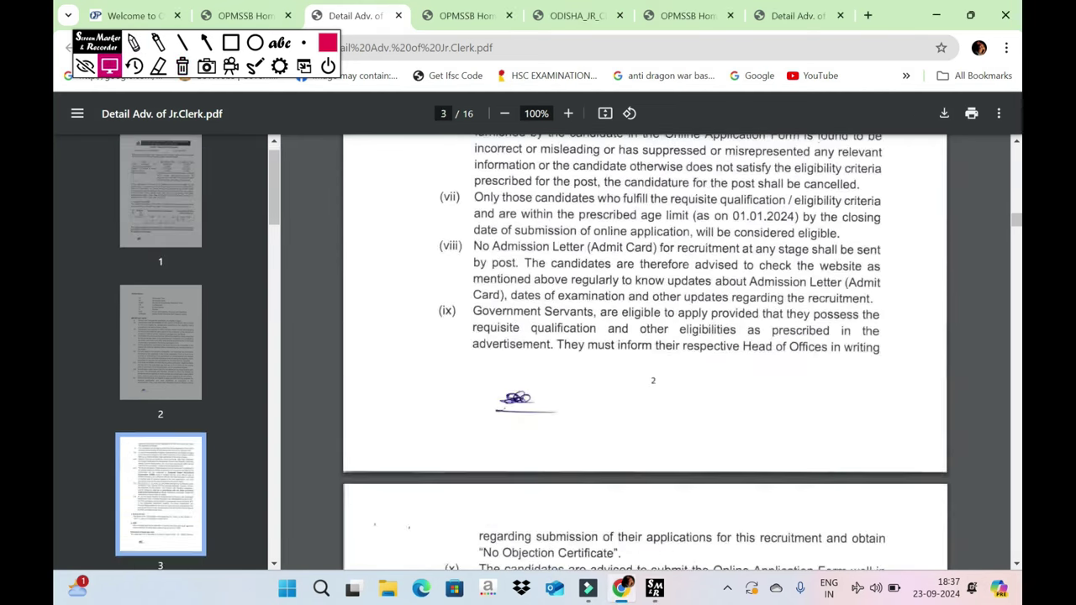
{"action": "scroll", "coordinate": [645, 345], "scroll_direction": "down", "scroll_amount": 20}
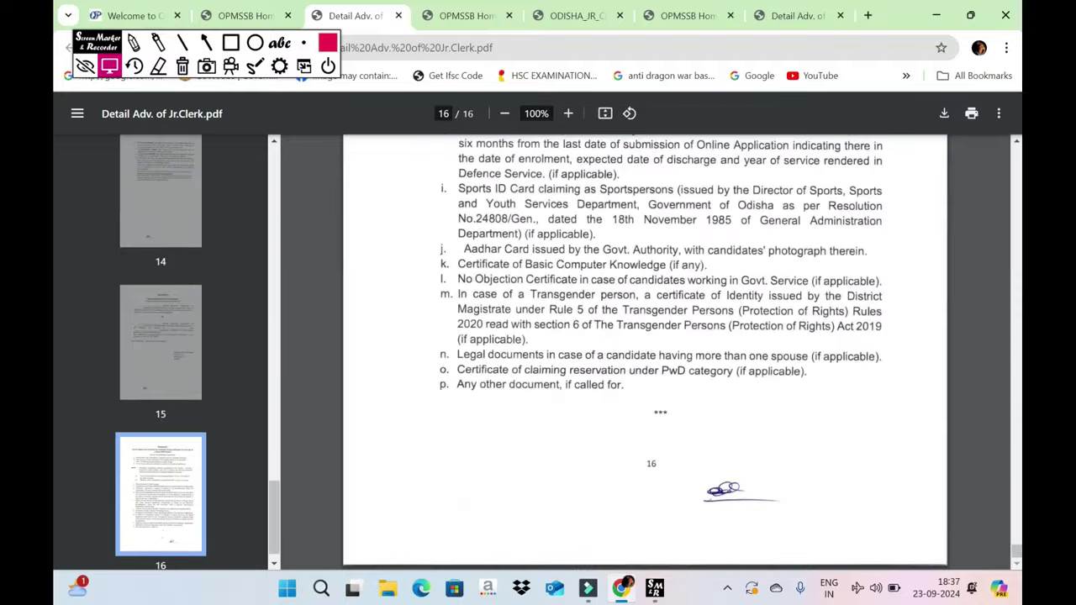
{"action": "scroll", "coordinate": [645, 345], "scroll_direction": "up", "scroll_amount": 10}
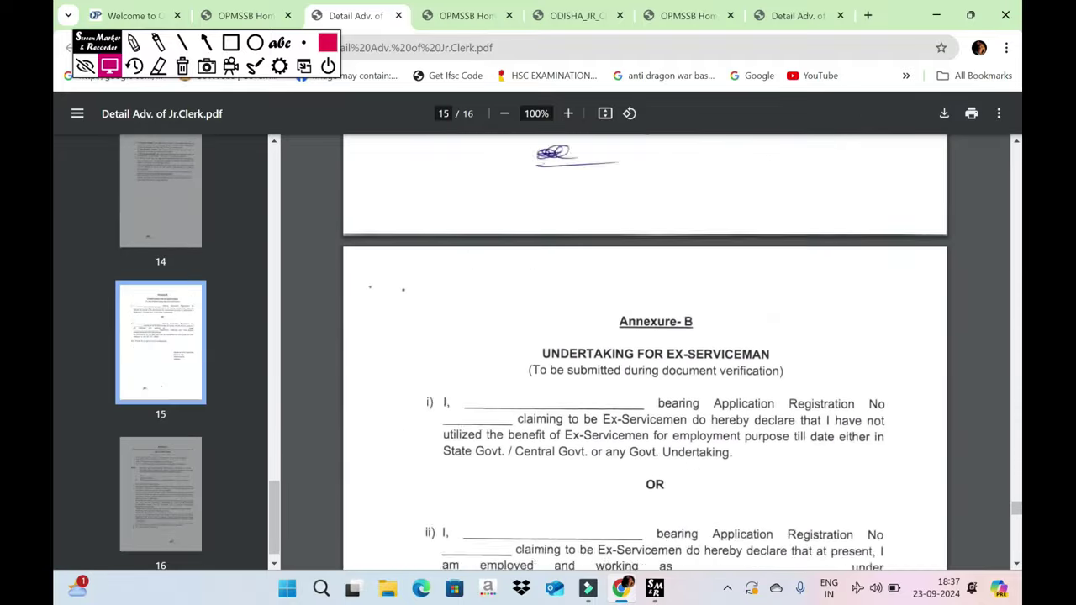
{"action": "scroll", "coordinate": [645, 352], "scroll_direction": "up", "scroll_amount": 20}
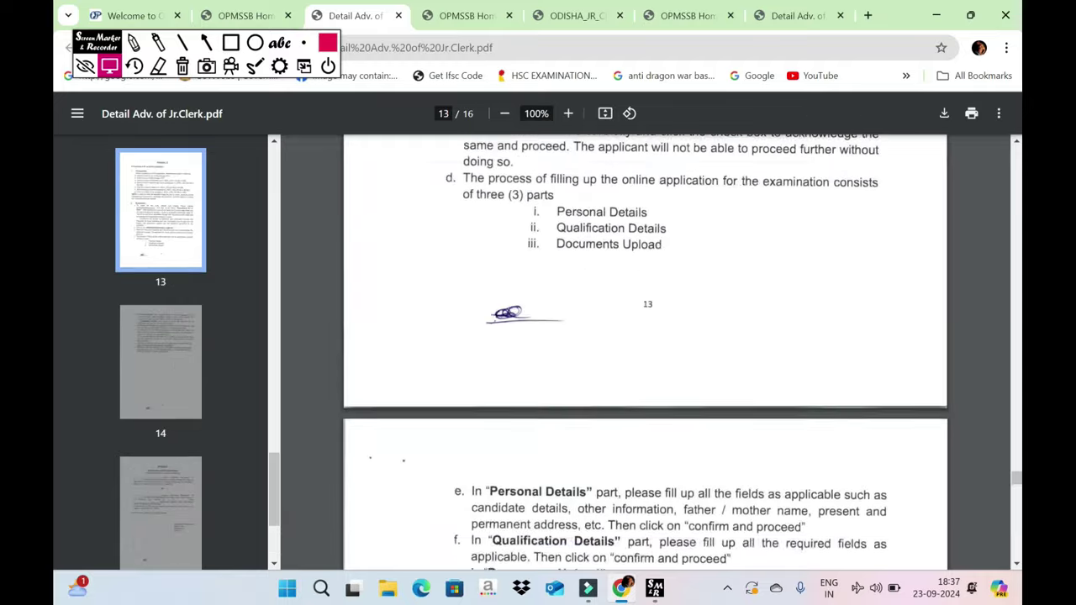
{"action": "scroll", "coordinate": [645, 353], "scroll_direction": "up", "scroll_amount": 2}
{"action": "key", "text": "ctrl+Page_Up"}
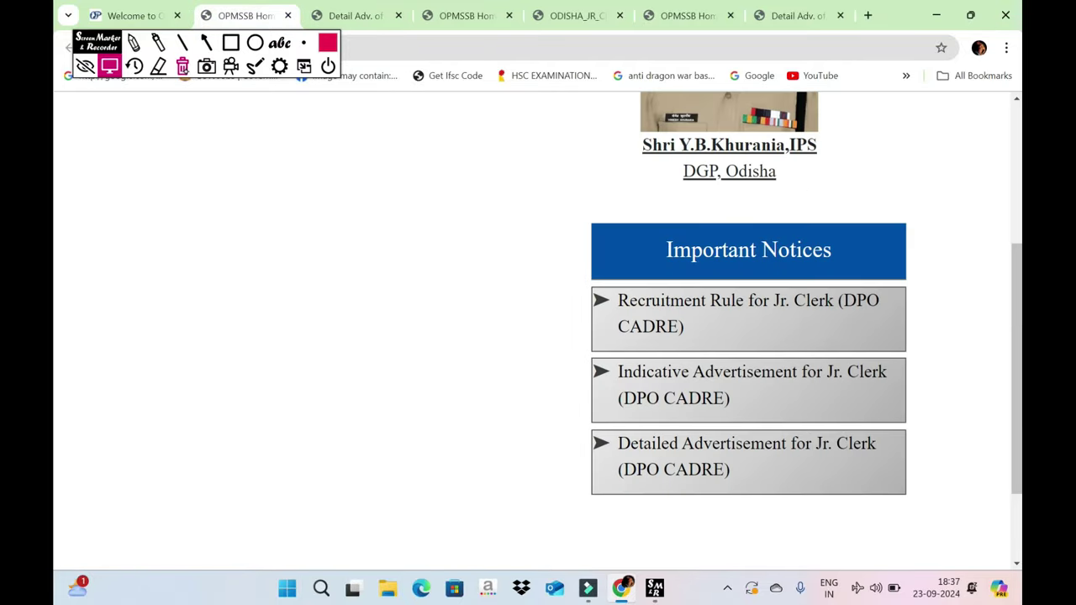
- From the Odisha Police welcome page, open Sepoy/Constable battalion recruitment, then the OSAP/IR Bn registration link
{"action": "key", "text": "ctrl+Page_Up"}
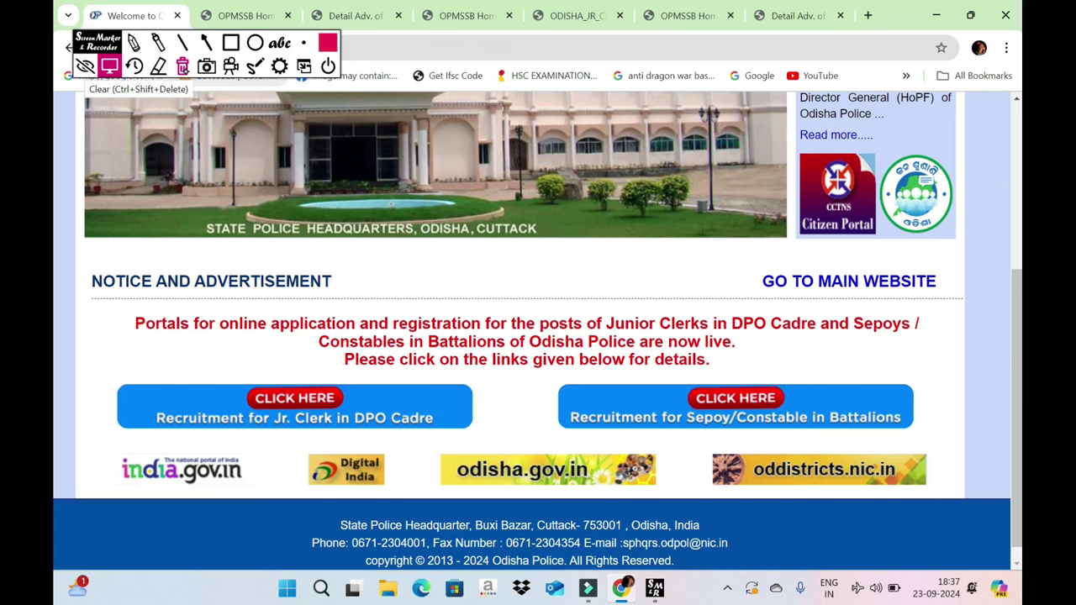
{"action": "scroll", "coordinate": [538, 336], "scroll_direction": "up", "scroll_amount": 2}
{"action": "scroll", "coordinate": [538, 336], "scroll_direction": "down", "scroll_amount": 3}
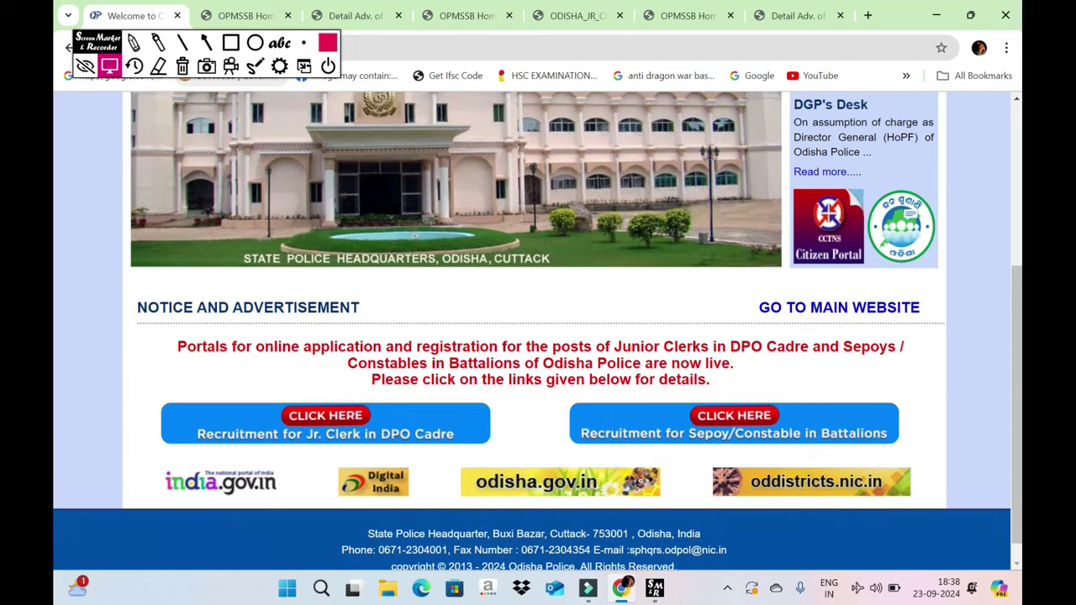
{"action": "left_click", "coordinate": [734, 424]}
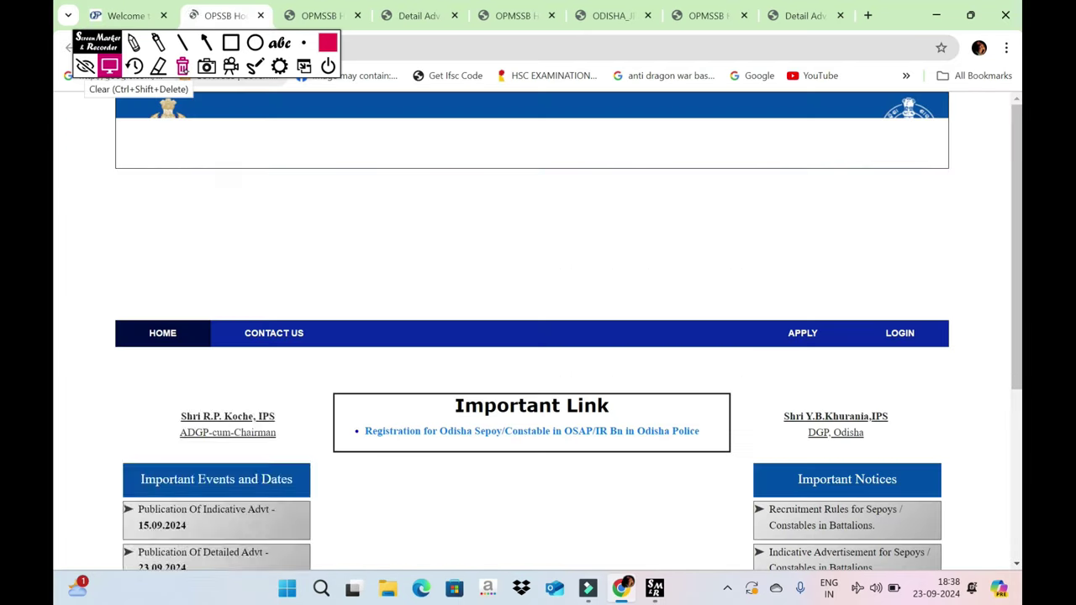
{"action": "scroll", "coordinate": [538, 336], "scroll_direction": "up", "scroll_amount": 3}
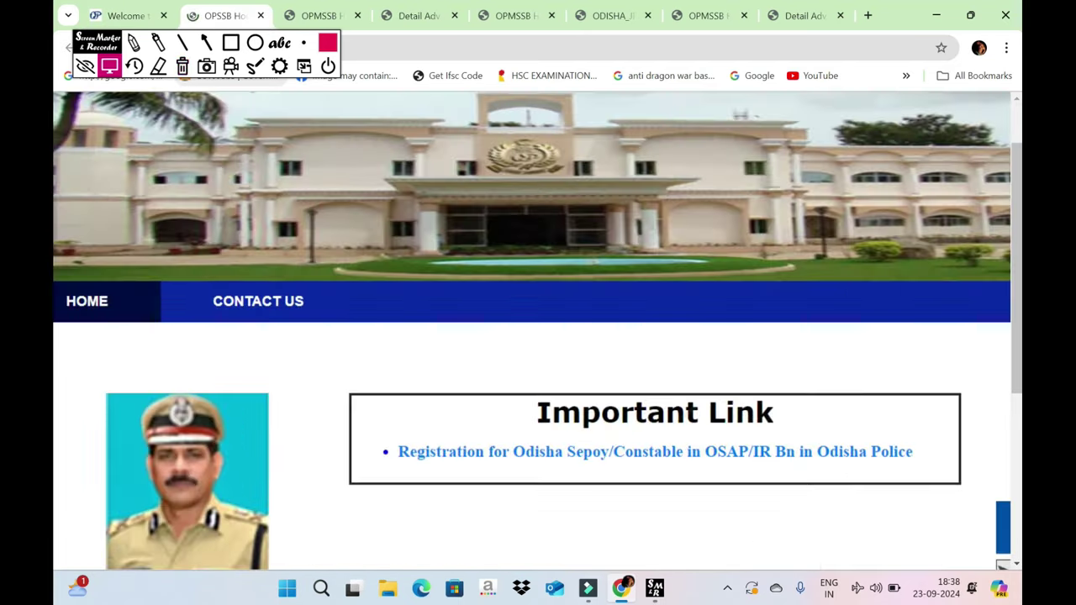
{"action": "scroll", "coordinate": [538, 336], "scroll_direction": "up", "scroll_amount": 2}
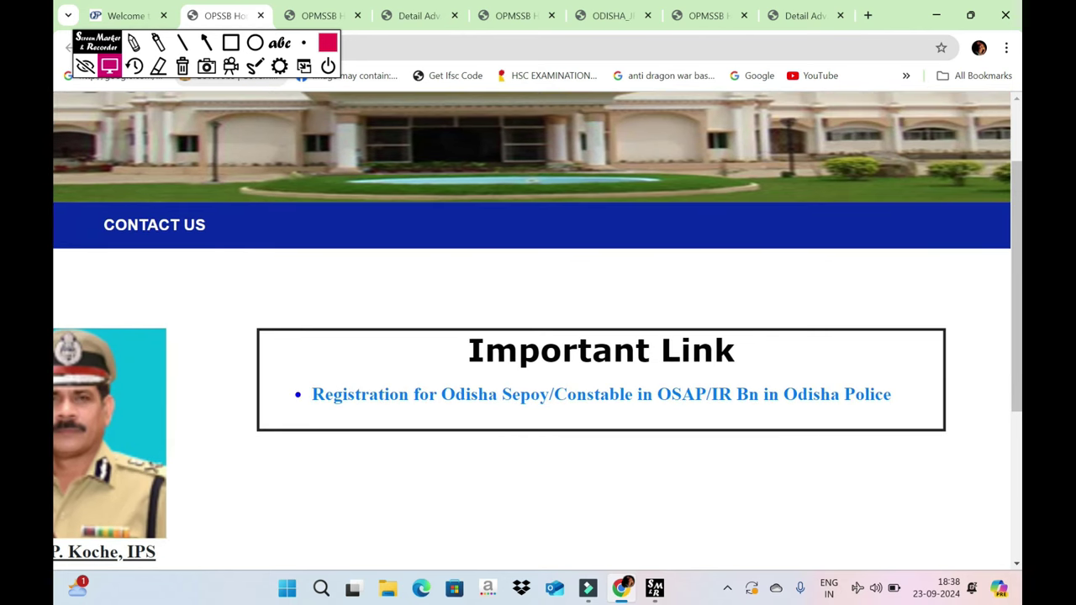
{"action": "left_click", "coordinate": [655, 386]}
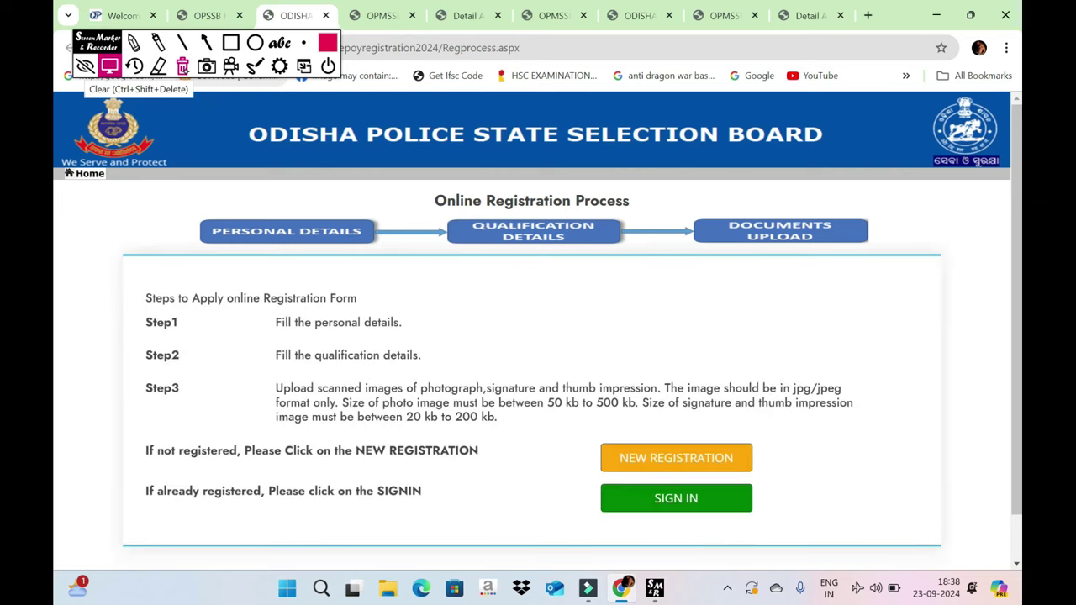
- Outline NEW REGISTRATION with a screen-marker rectangle, erase it, then start a new Sepoy registration
{"action": "scroll", "coordinate": [538, 336], "scroll_direction": "down", "scroll_amount": 2}
{"action": "scroll", "coordinate": [538, 337], "scroll_direction": "up", "scroll_amount": 3}
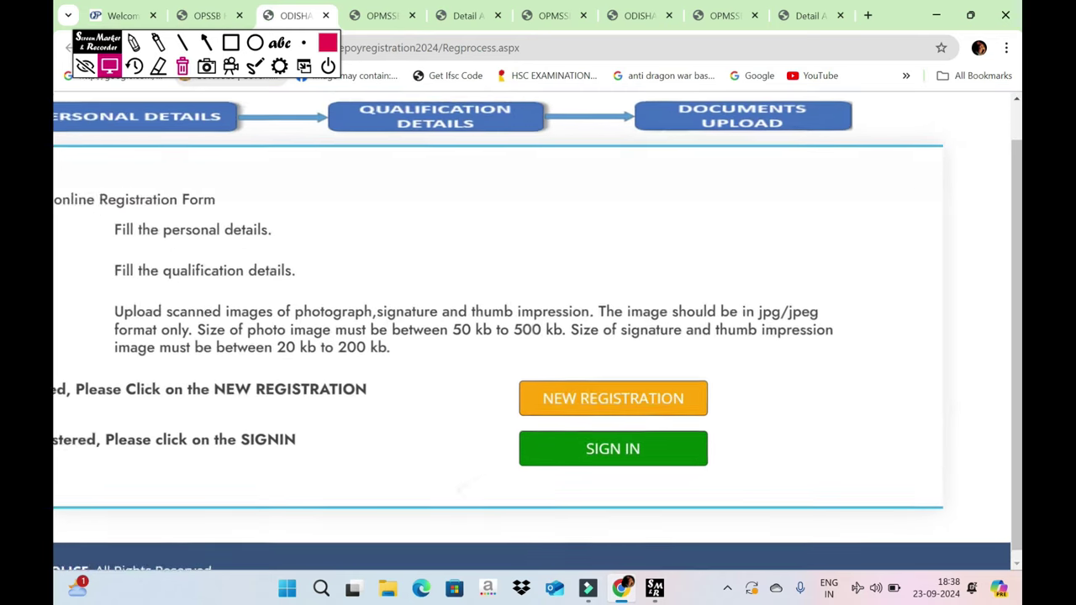
{"action": "left_click", "coordinate": [230, 42]}
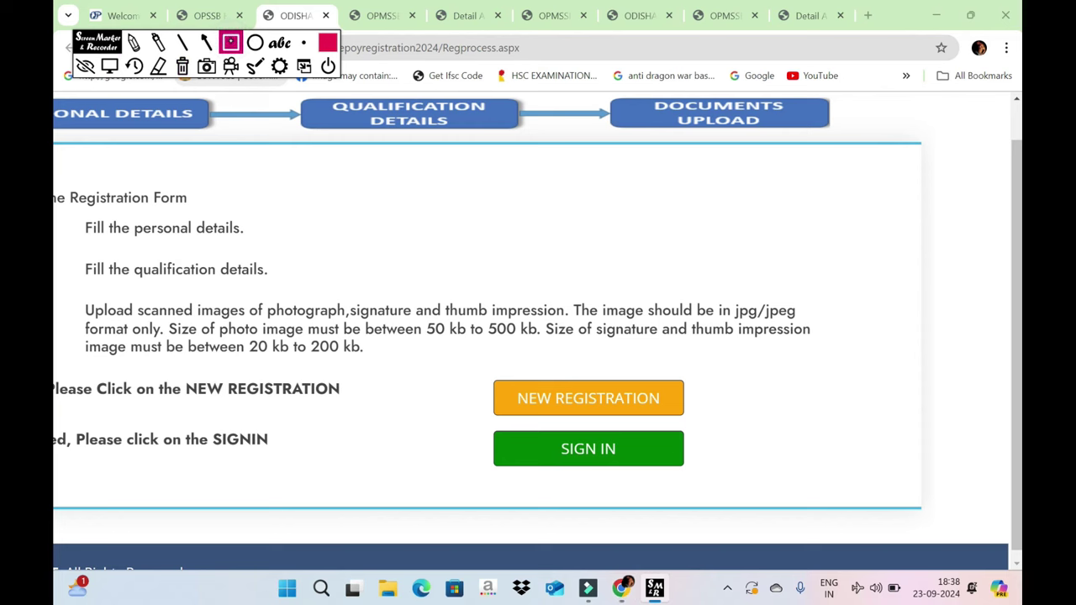
{"action": "mouse_move", "coordinate": [455, 349]}
{"action": "left_mouse_down"}
{"action": "mouse_move", "coordinate": [754, 427]}
{"action": "mouse_move", "coordinate": [830, 428]}
{"action": "left_mouse_up"}
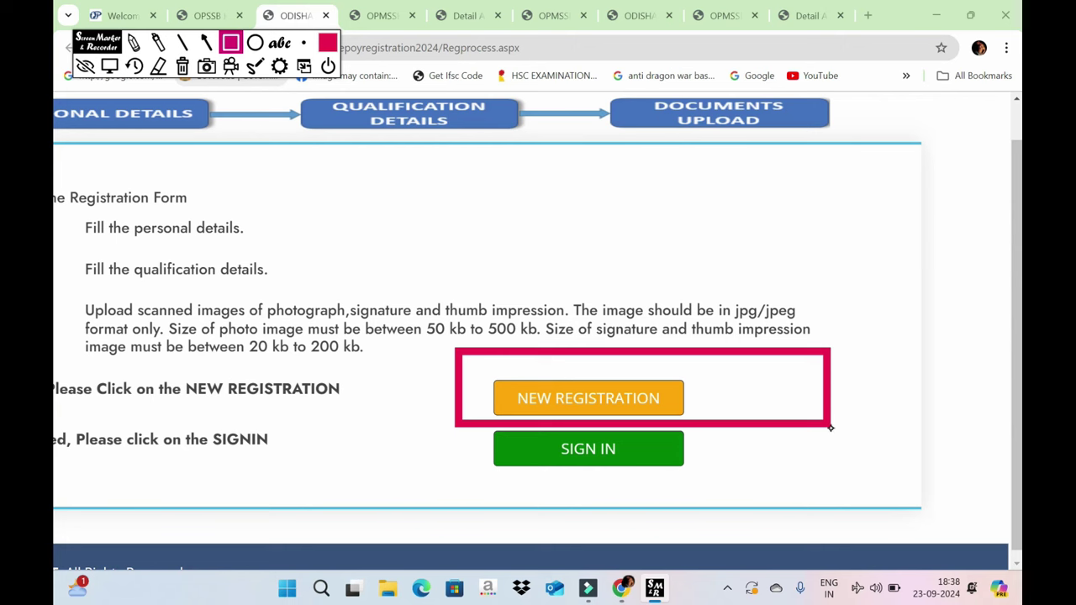
{"action": "left_click", "coordinate": [183, 66]}
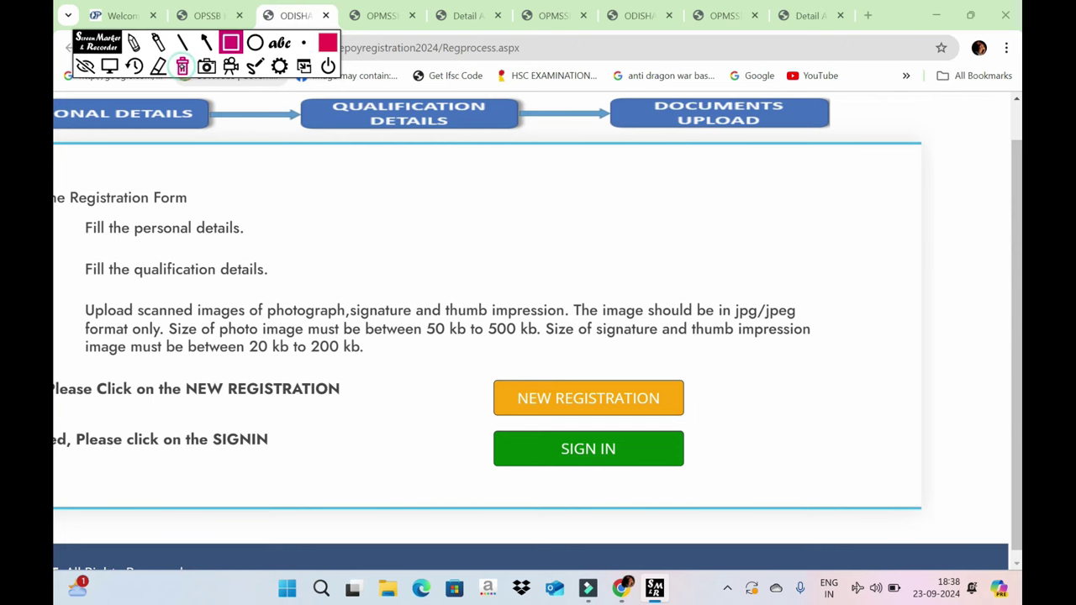
{"action": "left_click", "coordinate": [588, 401]}
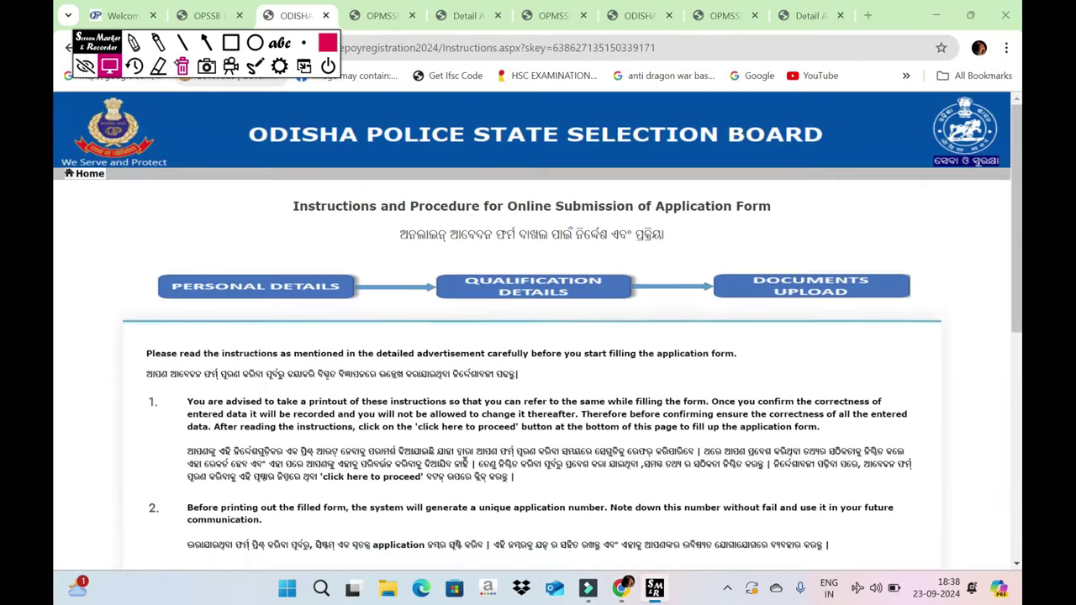
- Read through the online submission instructions, zooming the page in and out
{"action": "scroll", "coordinate": [538, 336], "scroll_direction": "down", "scroll_amount": 1}
{"action": "scroll", "coordinate": [538, 337], "scroll_direction": "down", "scroll_amount": 3}
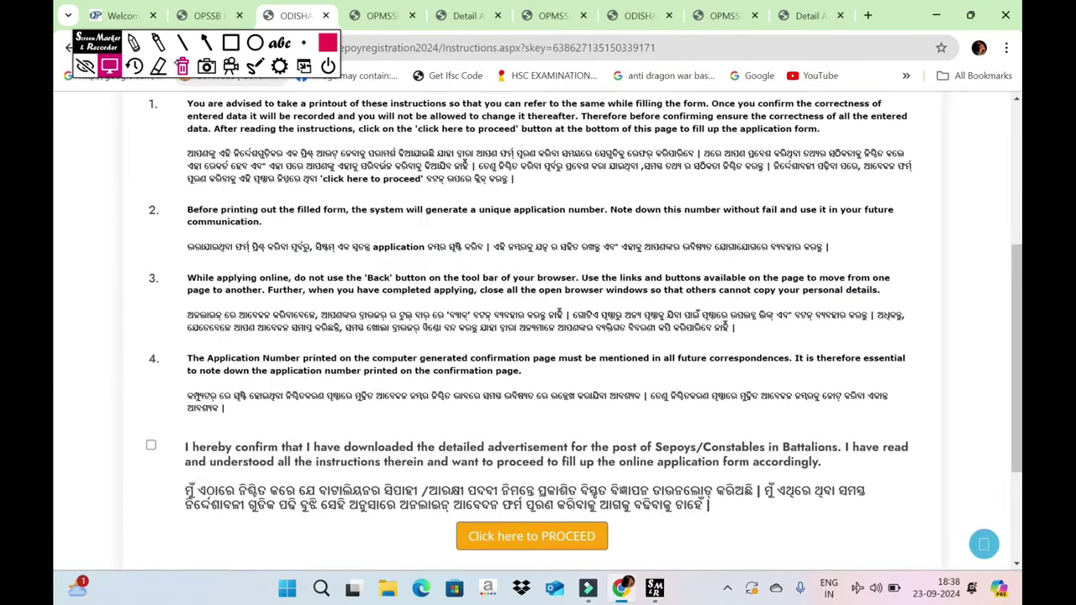
{"action": "scroll", "coordinate": [538, 336], "scroll_direction": "up", "scroll_amount": 2}
{"action": "key", "text": "ctrl+minus"}
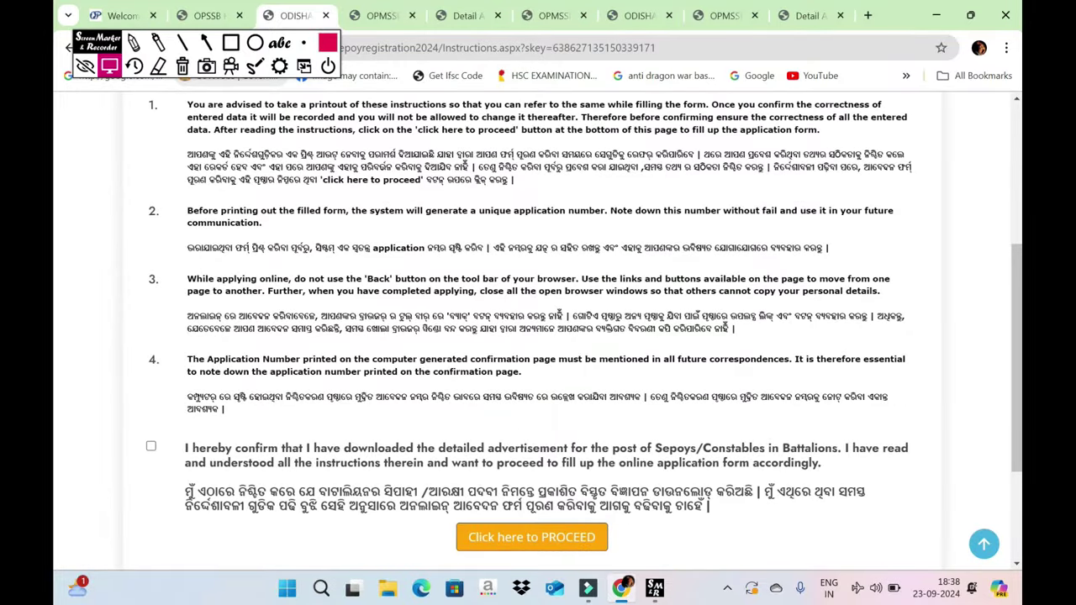
{"action": "key", "text": "ctrl+plus"}
{"action": "key", "text": "ctrl+plus"}
{"action": "key", "text": "ctrl+plus"}
{"action": "key", "text": "ctrl+minus"}
{"action": "key", "text": "ctrl+minus"}
{"action": "key", "text": "ctrl+minus"}
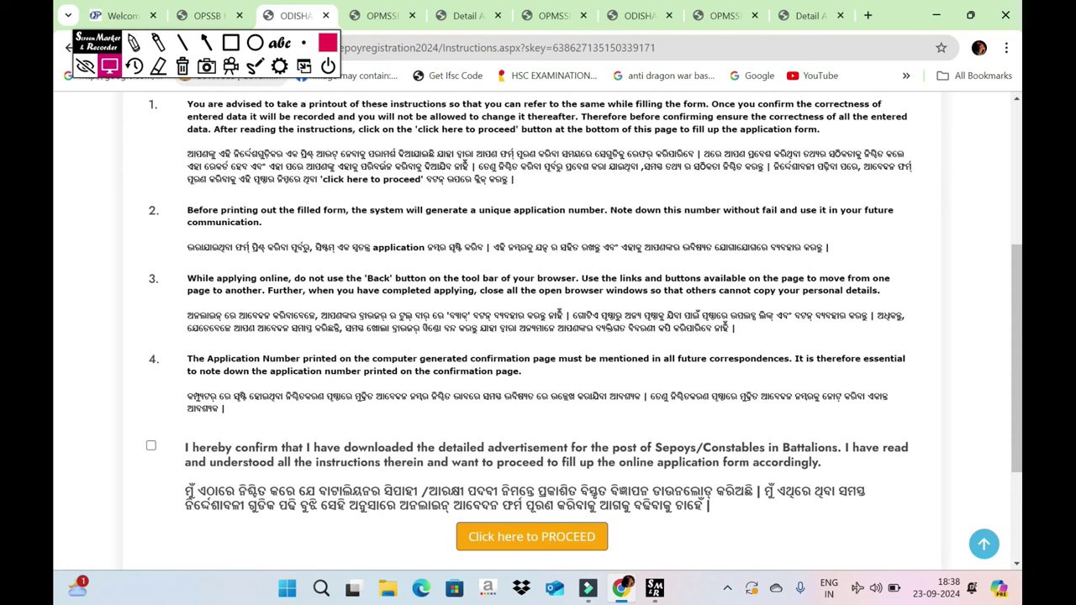
{"action": "key", "text": "ctrl+plus"}
{"action": "key", "text": "ctrl+plus"}
{"action": "key", "text": "ctrl+plus"}
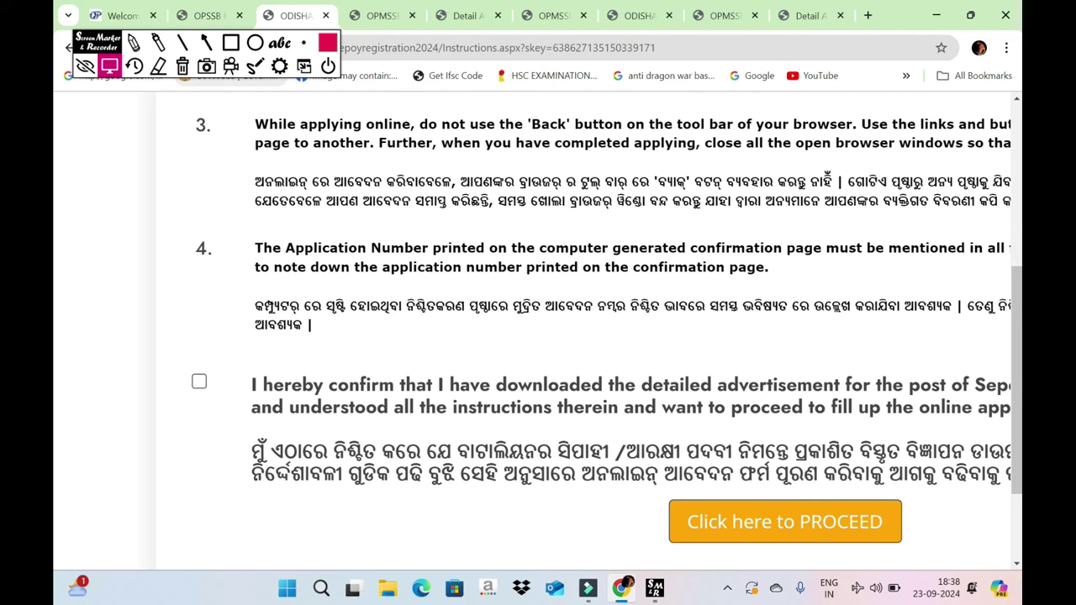
{"action": "key", "text": "ctrl+minus"}
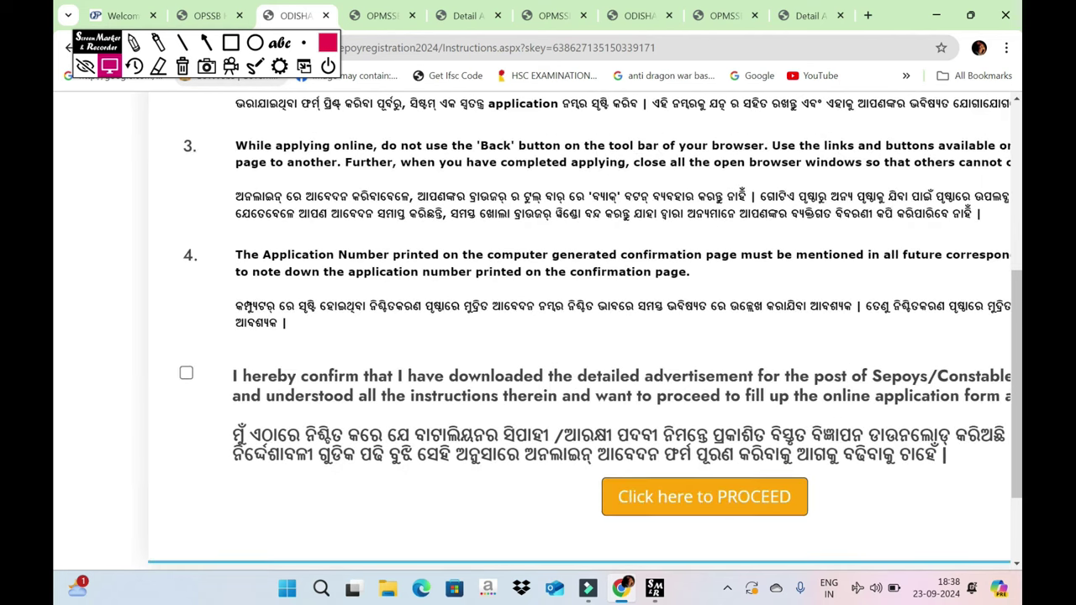
- Tick the 'I hereby confirm' declaration, proceed, and accept the IMPORTANT warning
{"action": "left_click", "coordinate": [186, 372]}
{"action": "key", "text": "ctrl+minus"}
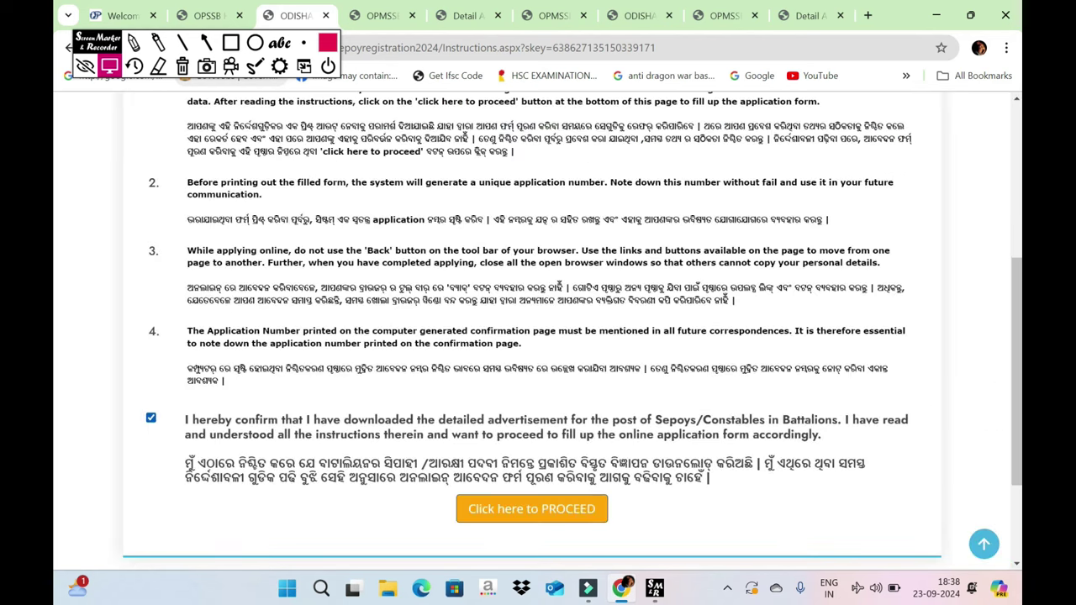
{"action": "left_click", "coordinate": [532, 508]}
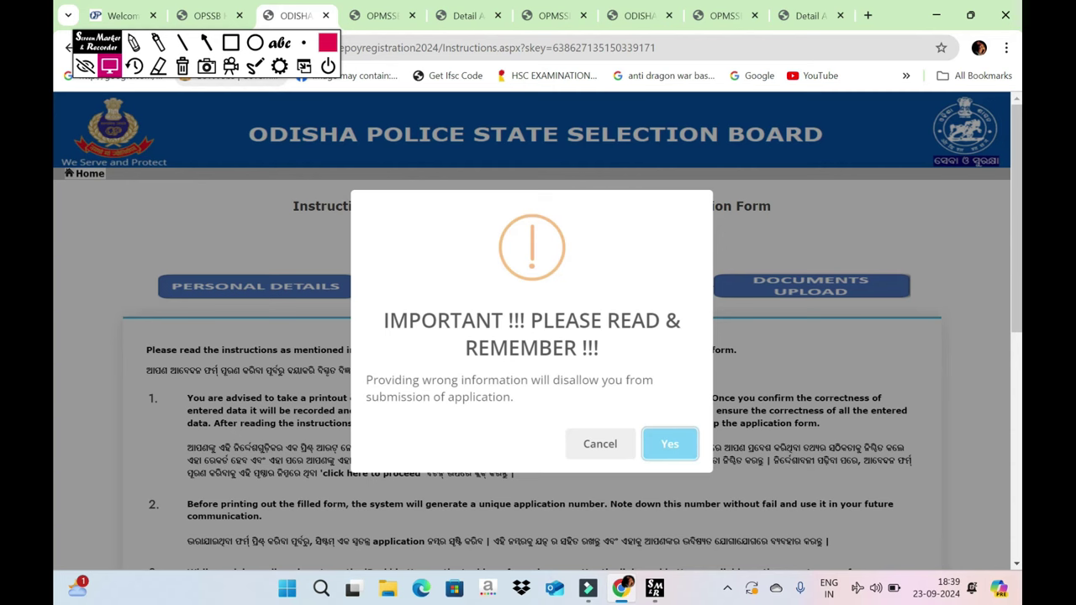
{"action": "key", "text": "Return"}
{"action": "scroll", "coordinate": [538, 378], "scroll_direction": "down", "scroll_amount": 1}
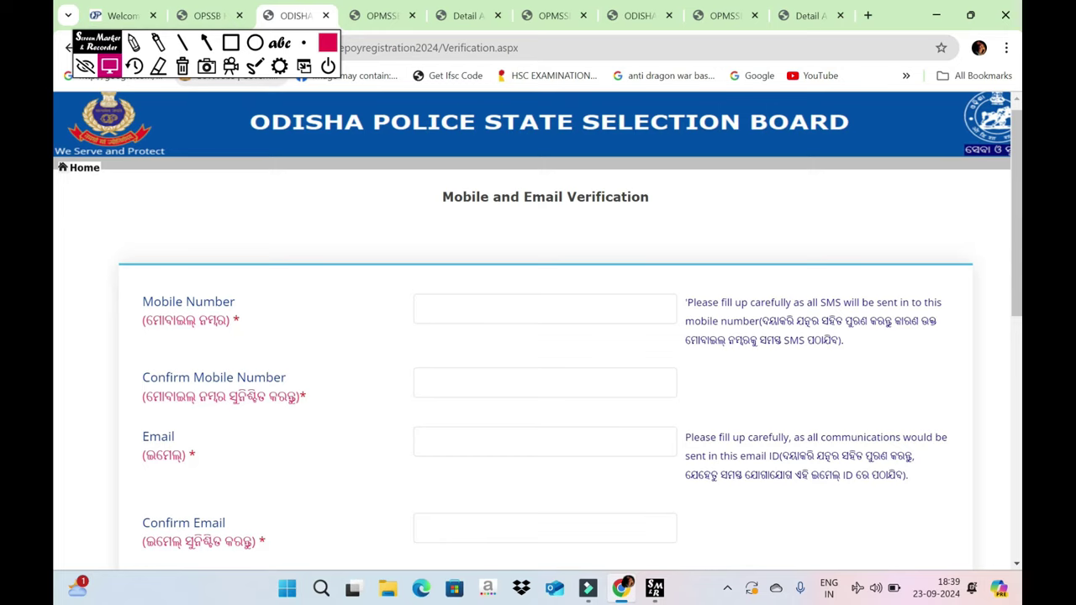
- Mark the Mobile Number, Confirm Mobile Number and Email fields with screen-marker rectangles
{"action": "scroll", "coordinate": [538, 337], "scroll_direction": "down", "scroll_amount": 2}
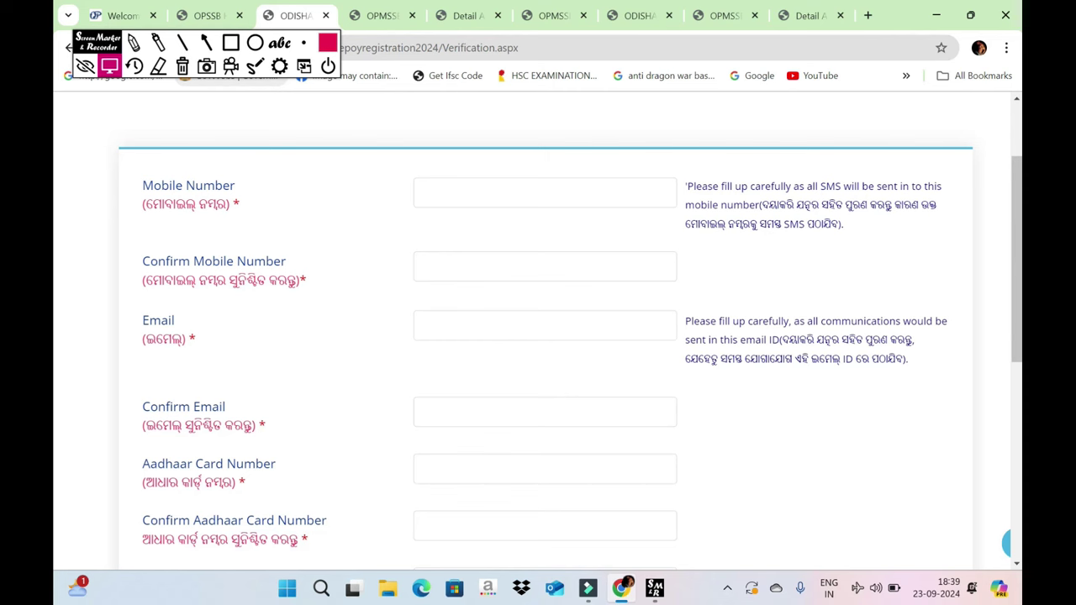
{"action": "left_click", "coordinate": [231, 42]}
{"action": "left_click_drag", "start_coordinate": [396, 158], "coordinate": [713, 210]}
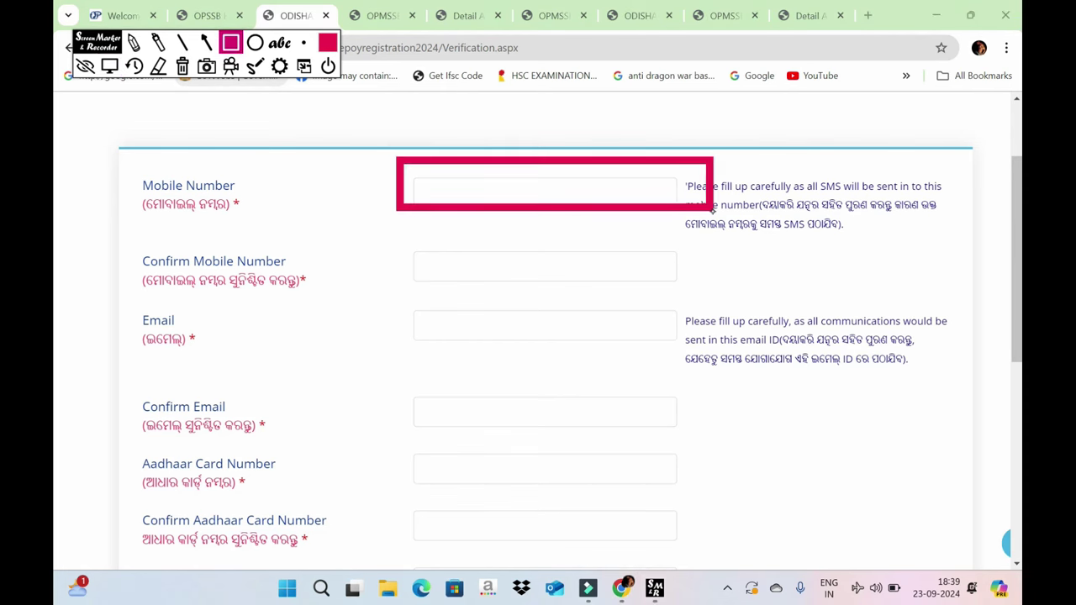
{"action": "left_click_drag", "start_coordinate": [400, 247], "coordinate": [770, 298]}
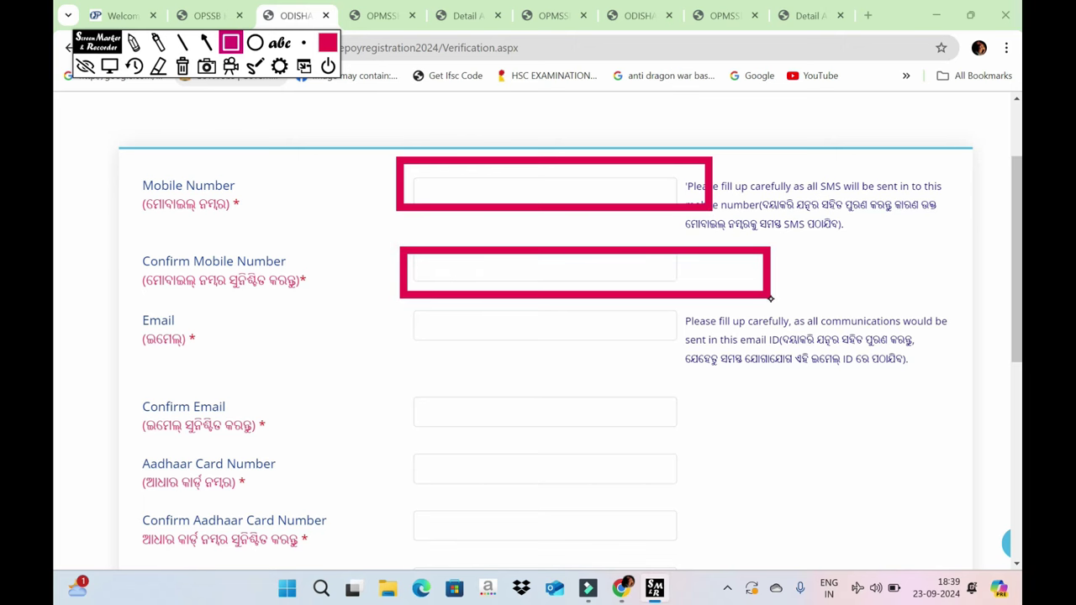
{"action": "left_click_drag", "start_coordinate": [874, 388], "coordinate": [859, 396]}
{"action": "left_click_drag", "start_coordinate": [535, 372], "coordinate": [591, 331]}
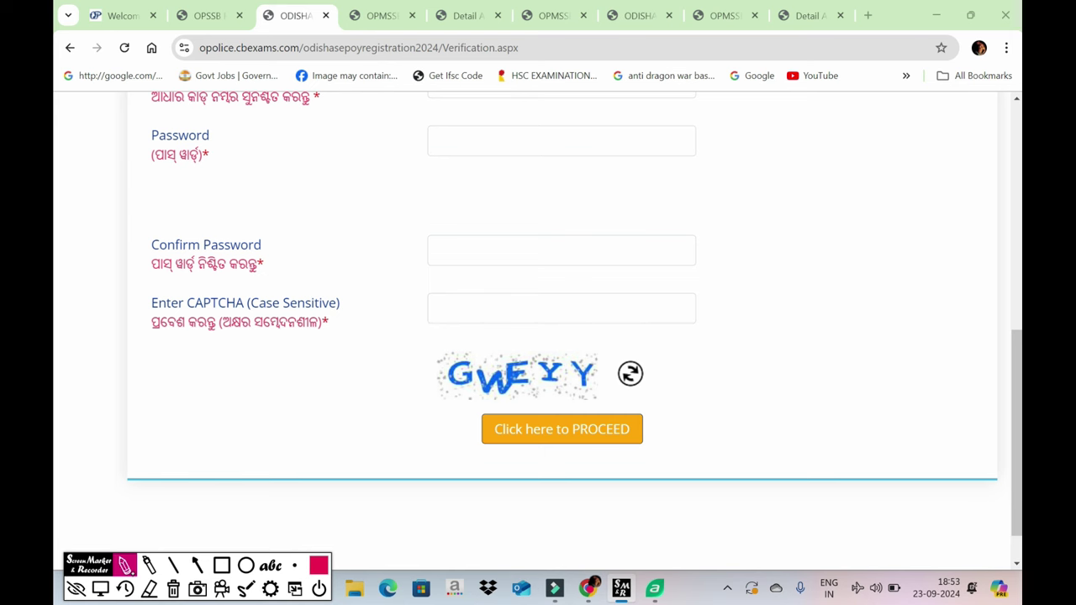
{"action": "left_click_drag", "start_coordinate": [380, 144], "coordinate": [328, 400]}
{"action": "left_click_drag", "start_coordinate": [439, 204], "coordinate": [502, 259]}
{"action": "mouse_move", "coordinate": [471, 225]}
{"action": "left_mouse_down"}
{"action": "mouse_move", "coordinate": [516, 195]}
{"action": "mouse_move", "coordinate": [654, 151]}
{"action": "mouse_move", "coordinate": [769, 94]}
{"action": "mouse_move", "coordinate": [884, 190]}
{"action": "left_mouse_up"}
{"action": "left_click", "coordinate": [698, 152]}
{"action": "mouse_move", "coordinate": [777, 263]}
{"action": "left_mouse_down"}
{"action": "mouse_move", "coordinate": [790, 341]}
{"action": "mouse_move", "coordinate": [840, 348]}
{"action": "left_mouse_up"}
{"action": "left_click_drag", "start_coordinate": [883, 218], "coordinate": [979, 296]}
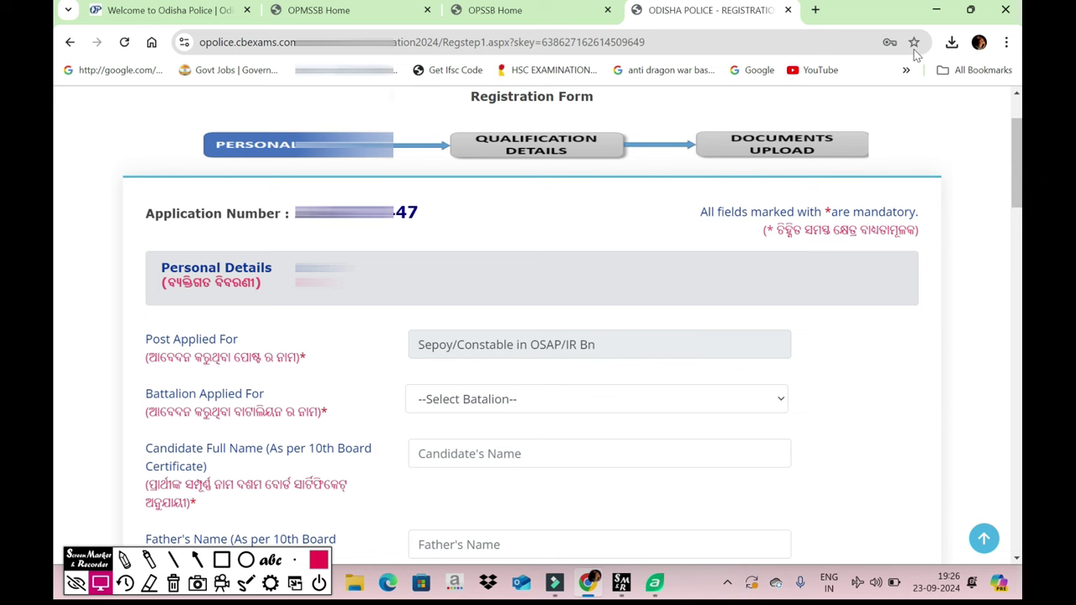
- Review the Personal Details form and check the pre-filled Post Applied For
{"action": "scroll", "coordinate": [538, 337], "scroll_direction": "down", "scroll_amount": 2}
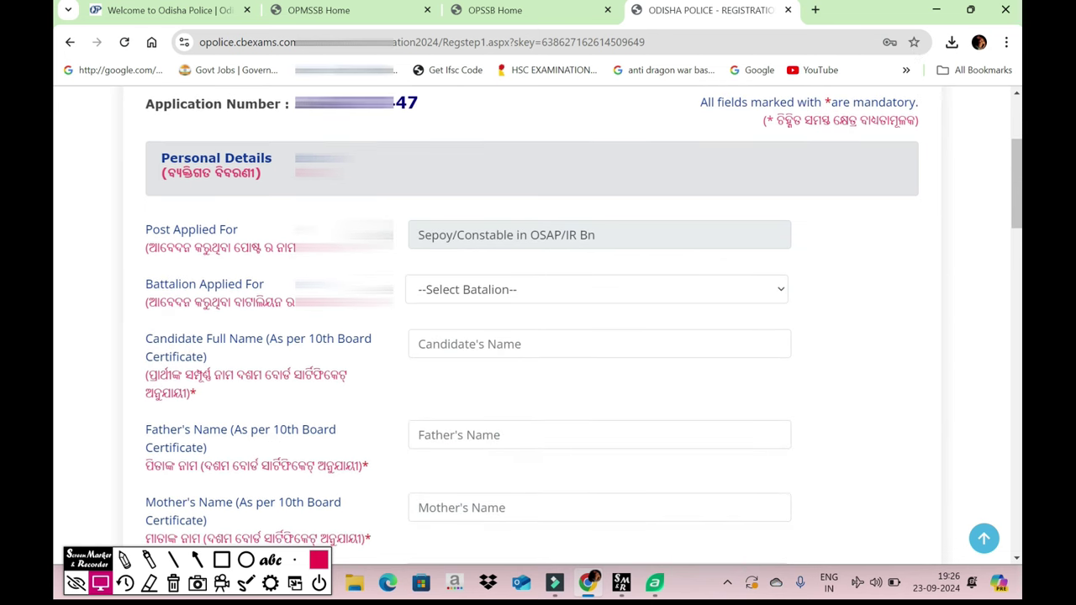
{"action": "scroll", "coordinate": [676, 261], "scroll_direction": "up", "scroll_amount": 2}
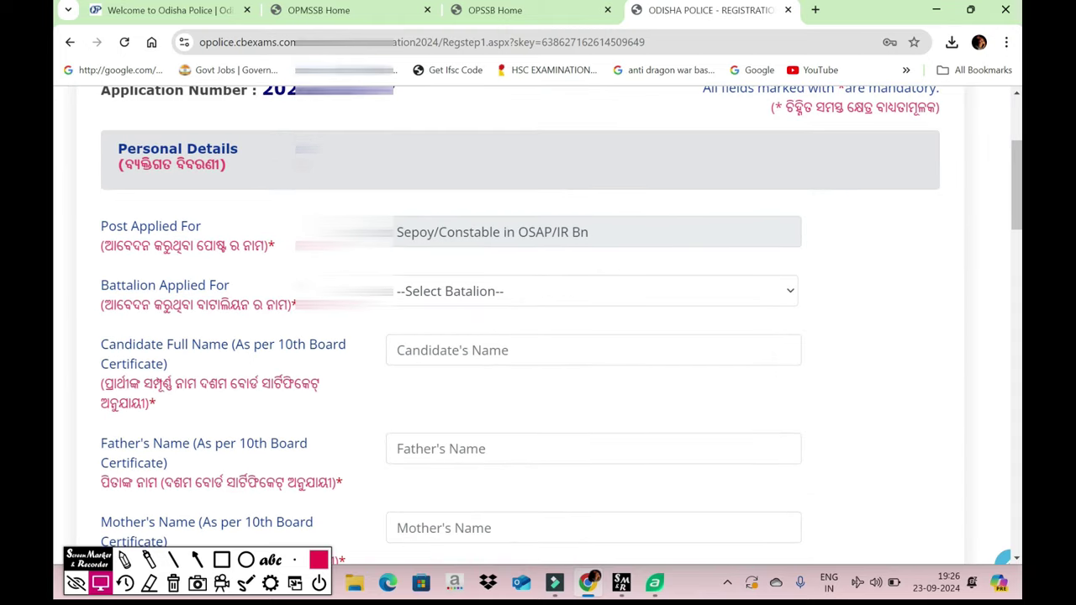
{"action": "scroll", "coordinate": [538, 337], "scroll_direction": "down", "scroll_amount": 2}
{"action": "scroll", "coordinate": [538, 337], "scroll_direction": "up", "scroll_amount": 3}
{"action": "scroll", "coordinate": [538, 337], "scroll_direction": "up", "scroll_amount": 2}
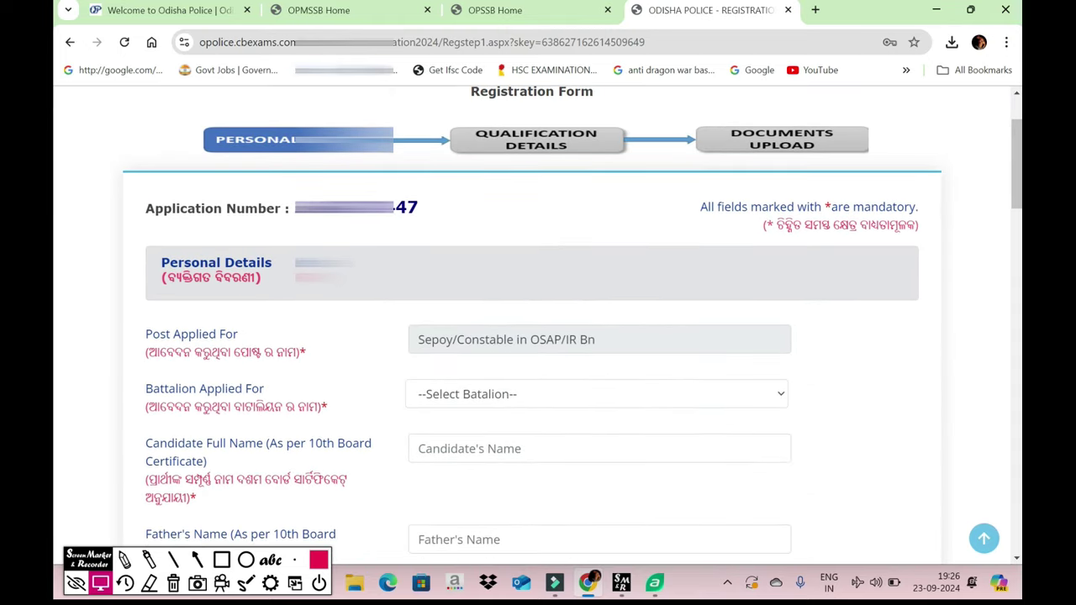
{"action": "left_click", "coordinate": [599, 340]}
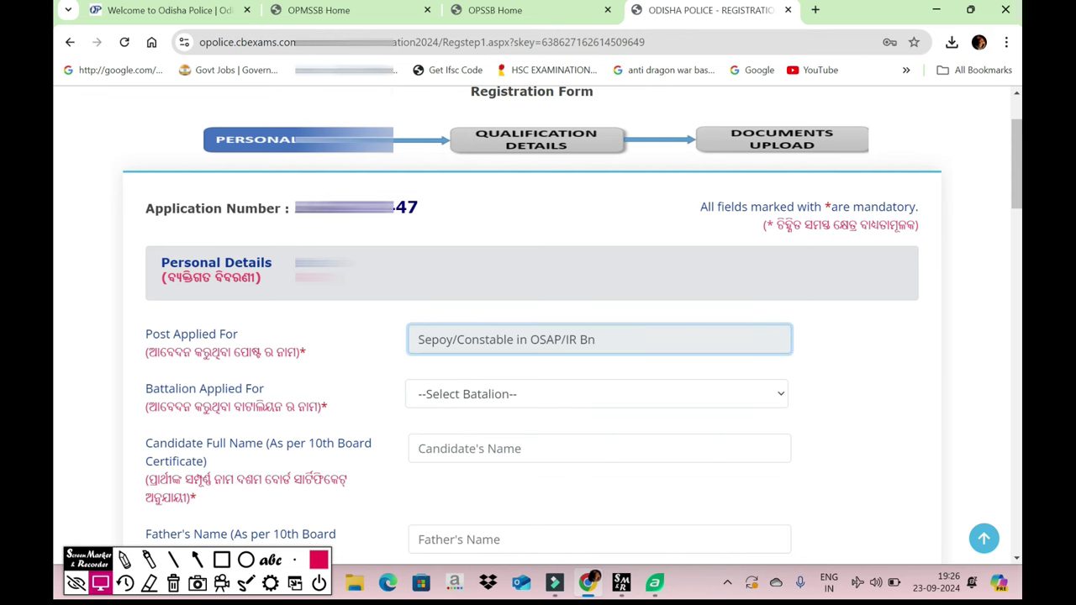
{"action": "scroll", "coordinate": [570, 322], "scroll_direction": "down", "scroll_amount": 2}
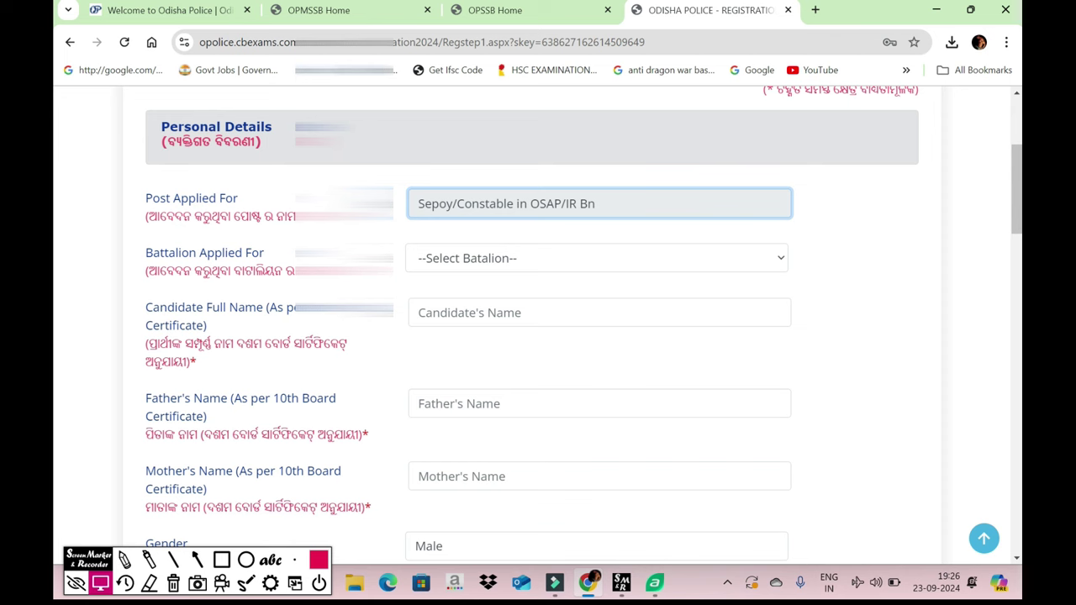
- Choose 'OSAP 5th Bn., Baripada' from the Battalion Applied For list
{"action": "left_click", "coordinate": [597, 259]}
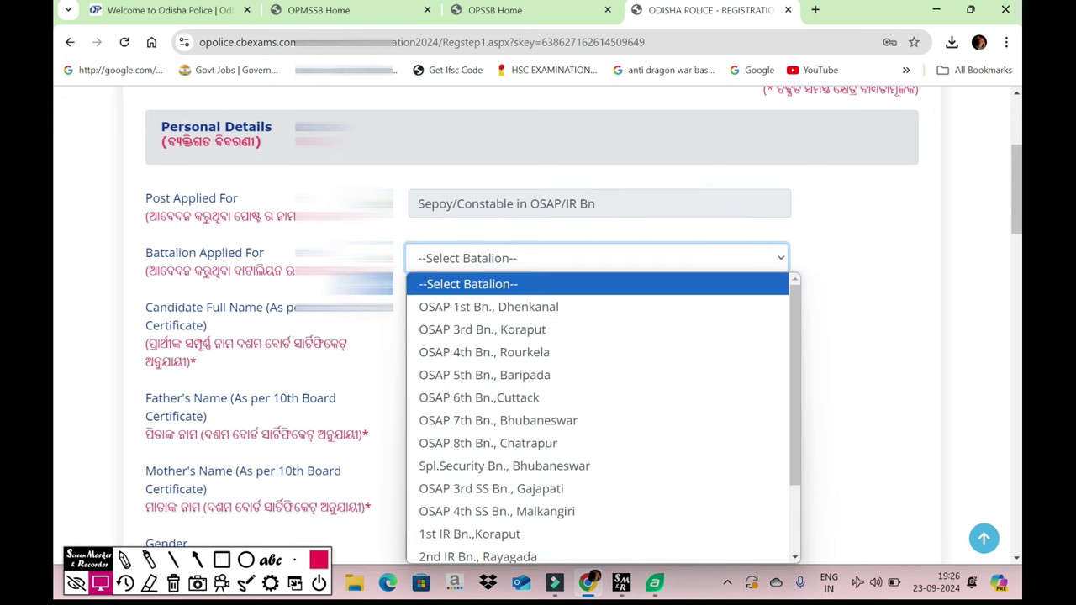
{"action": "scroll", "coordinate": [597, 425], "scroll_direction": "down", "scroll_amount": 2}
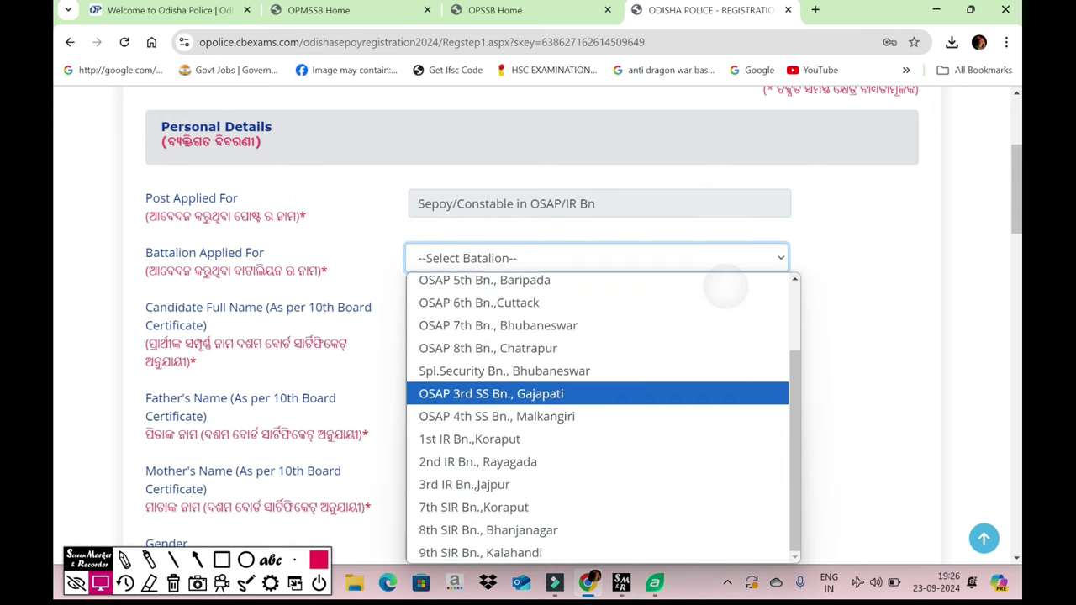
{"action": "scroll", "coordinate": [597, 394], "scroll_direction": "up", "scroll_amount": 2}
{"action": "scroll", "coordinate": [597, 393], "scroll_direction": "down", "scroll_amount": 2}
{"action": "scroll", "coordinate": [597, 393], "scroll_direction": "up", "scroll_amount": 2}
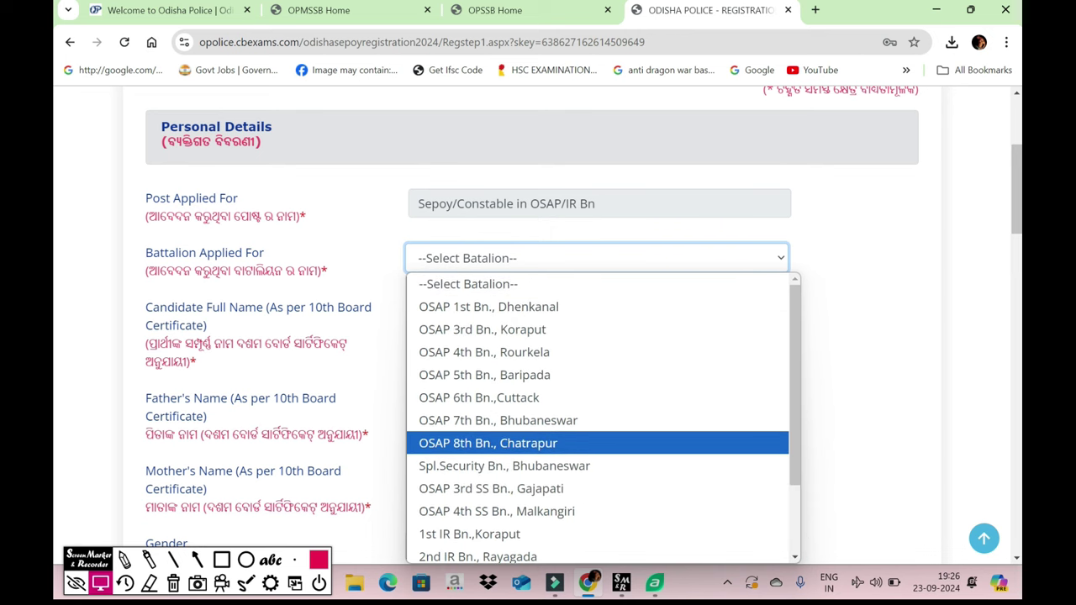
{"action": "scroll", "coordinate": [606, 374], "scroll_direction": "down", "scroll_amount": 2}
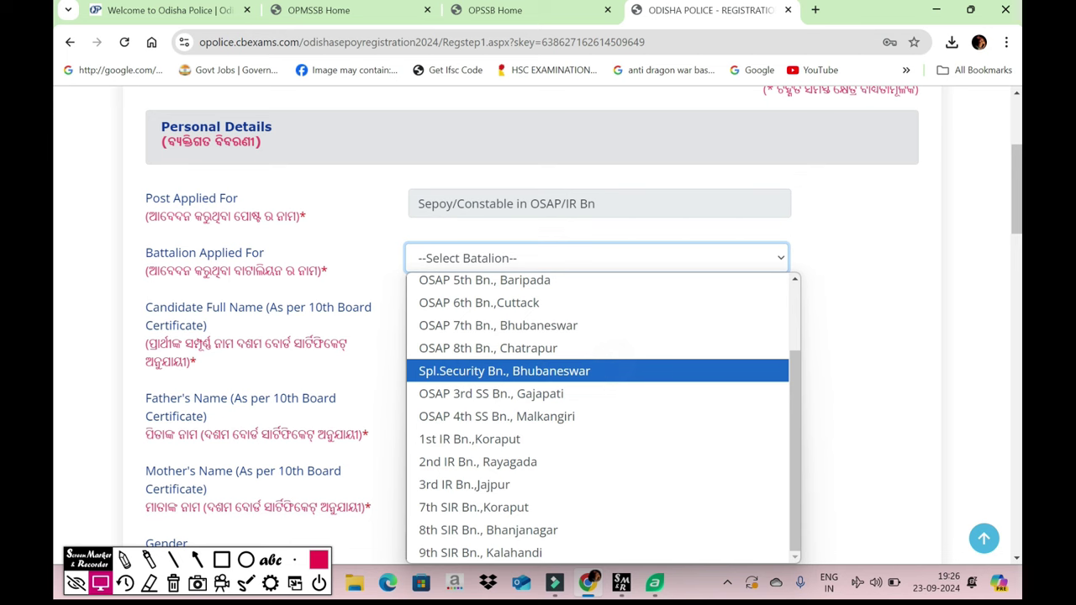
{"action": "scroll", "coordinate": [605, 375], "scroll_direction": "up", "scroll_amount": 2}
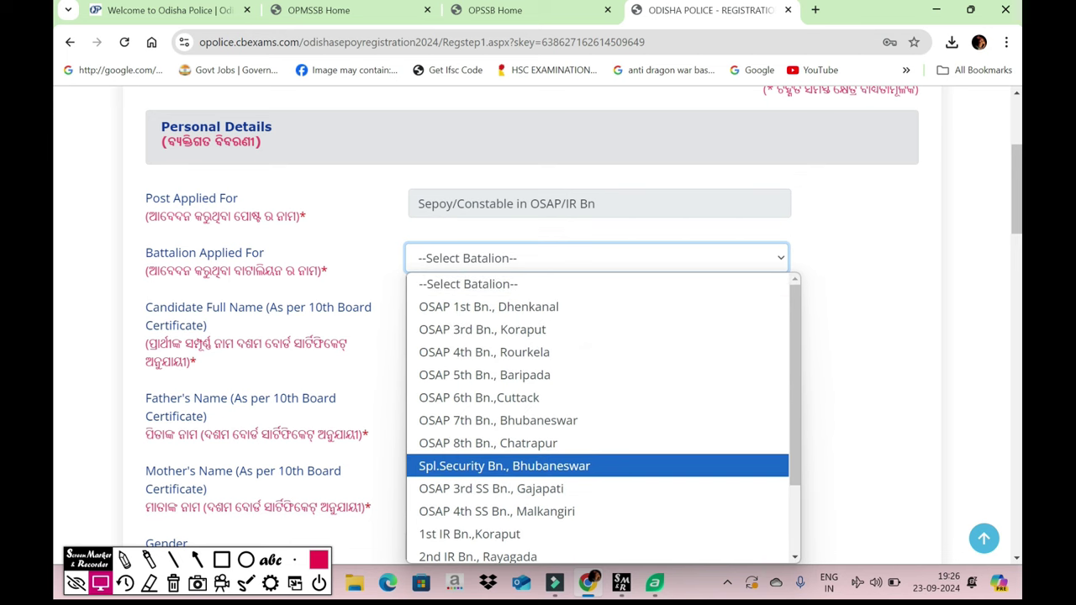
{"action": "left_click", "coordinate": [546, 375]}
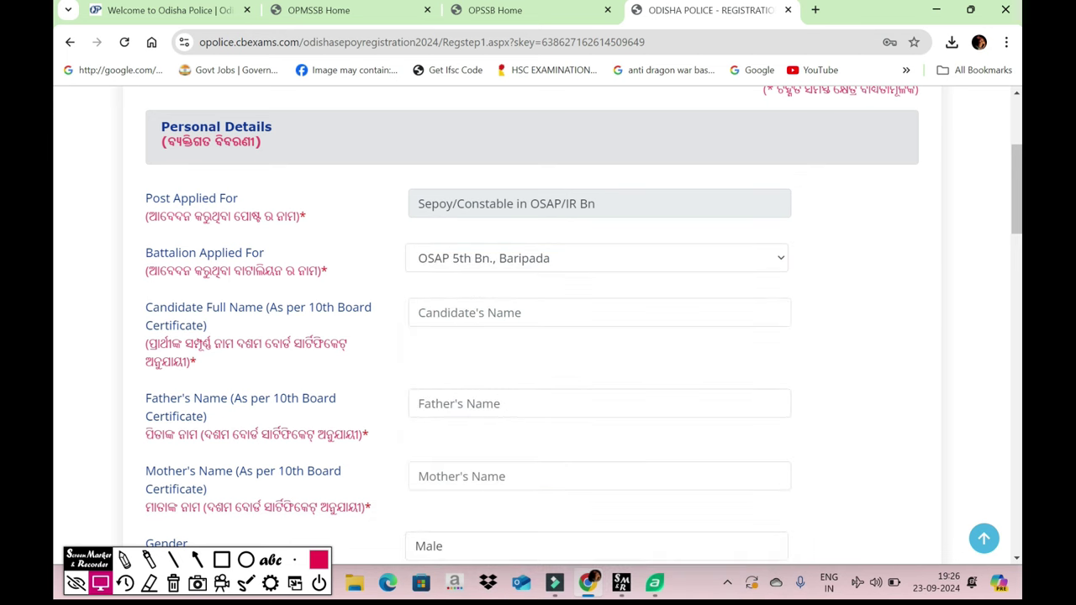
{"action": "scroll", "coordinate": [539, 325], "scroll_direction": "down", "scroll_amount": 1}
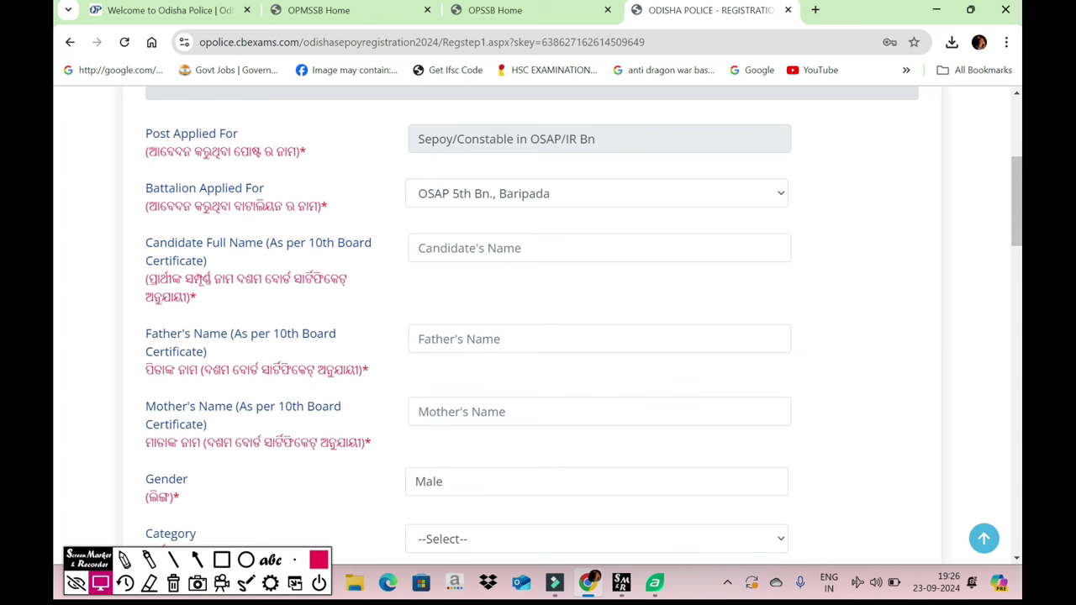
{"action": "left_click", "coordinate": [124, 559]}
{"action": "mouse_move", "coordinate": [392, 223]}
{"action": "left_mouse_down"}
{"action": "mouse_move", "coordinate": [653, 263]}
{"action": "mouse_move", "coordinate": [646, 224]}
{"action": "mouse_move", "coordinate": [438, 234]}
{"action": "left_mouse_up"}
{"action": "left_click", "coordinate": [221, 559]}
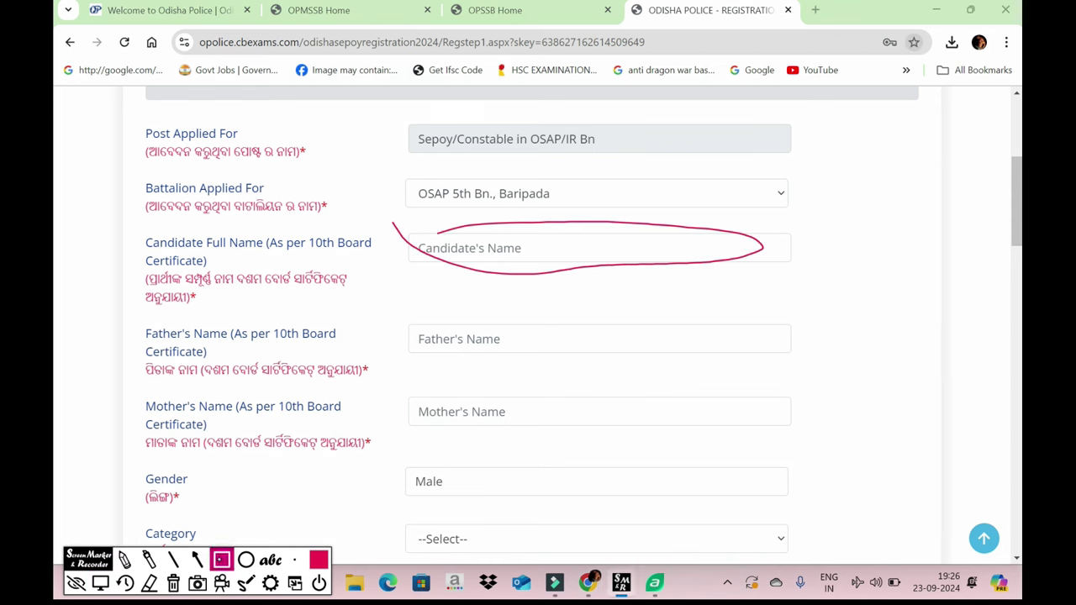
{"action": "left_click", "coordinate": [173, 583]}
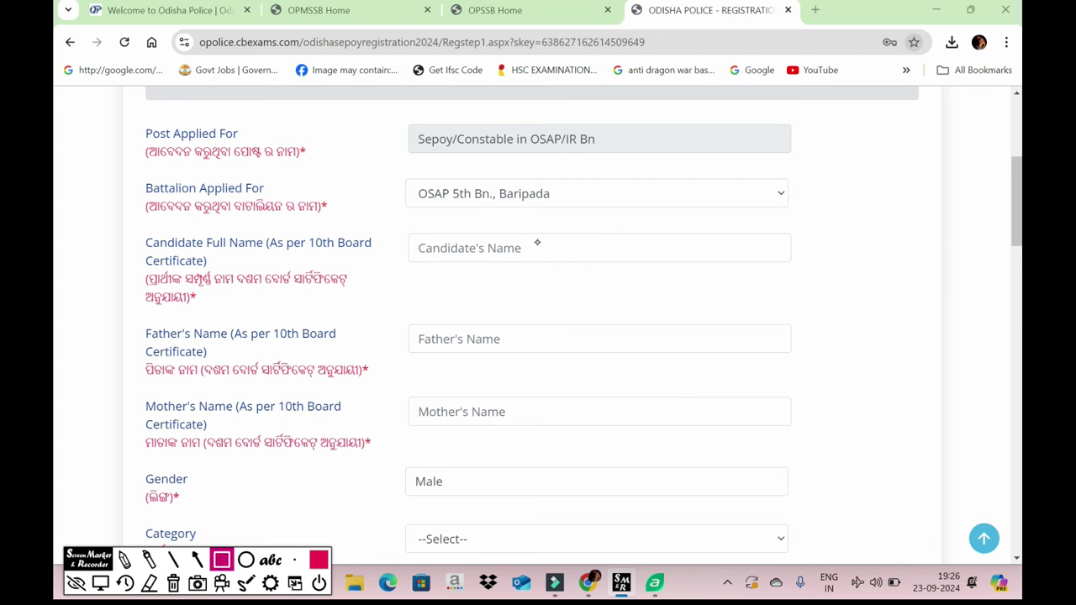
{"action": "left_click", "coordinate": [100, 583]}
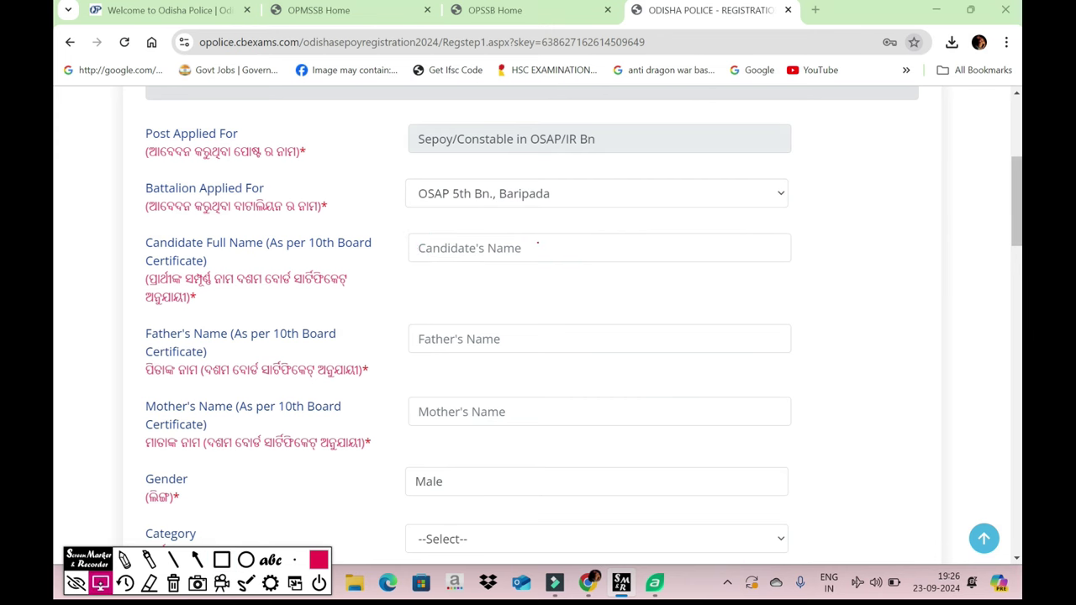
{"action": "scroll", "coordinate": [537, 243], "scroll_direction": "down", "scroll_amount": 2}
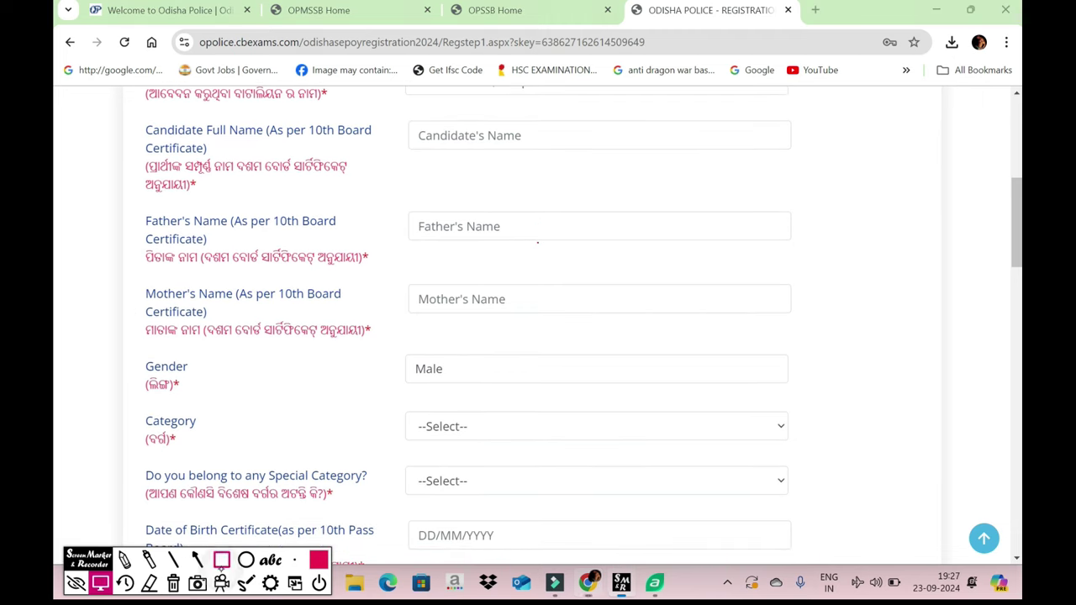
{"action": "left_click", "coordinate": [221, 560]}
{"action": "left_click_drag", "start_coordinate": [224, 212], "coordinate": [360, 238]}
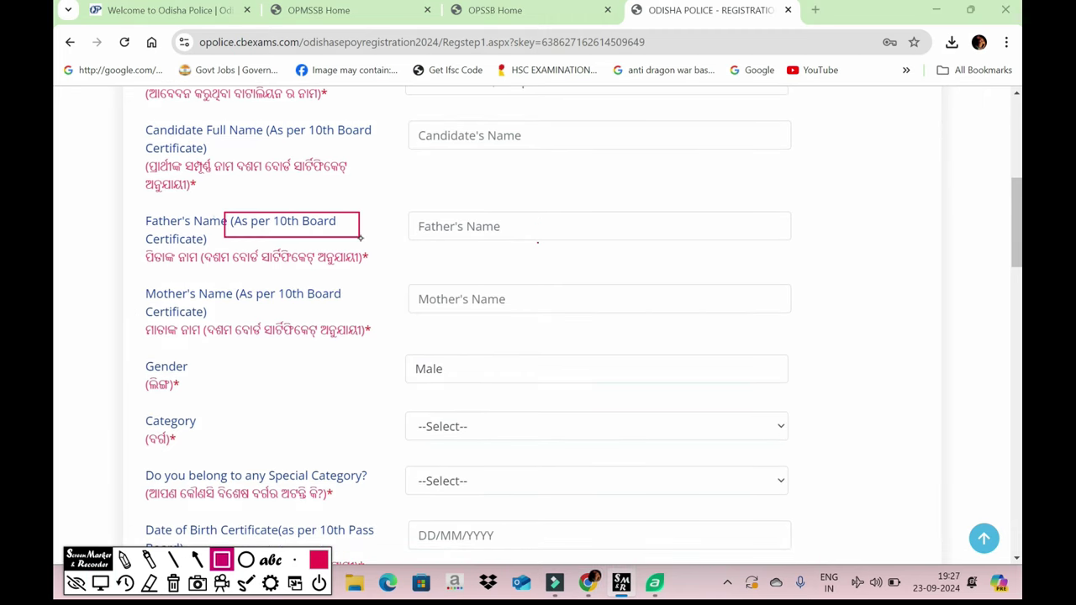
{"action": "left_click", "coordinate": [173, 583]}
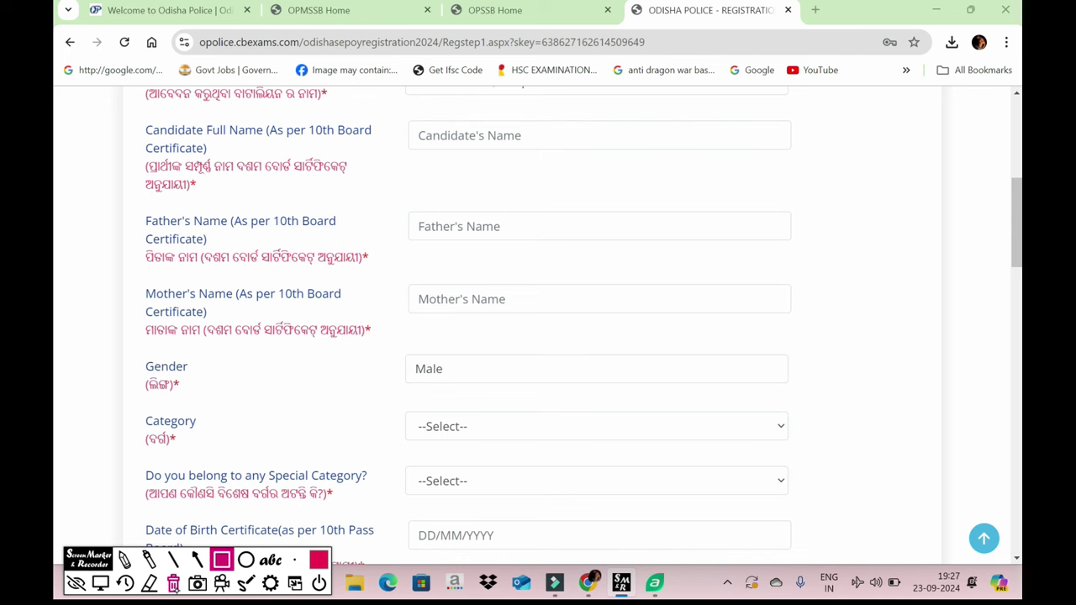
{"action": "left_click_drag", "start_coordinate": [147, 462], "coordinate": [128, 389]}
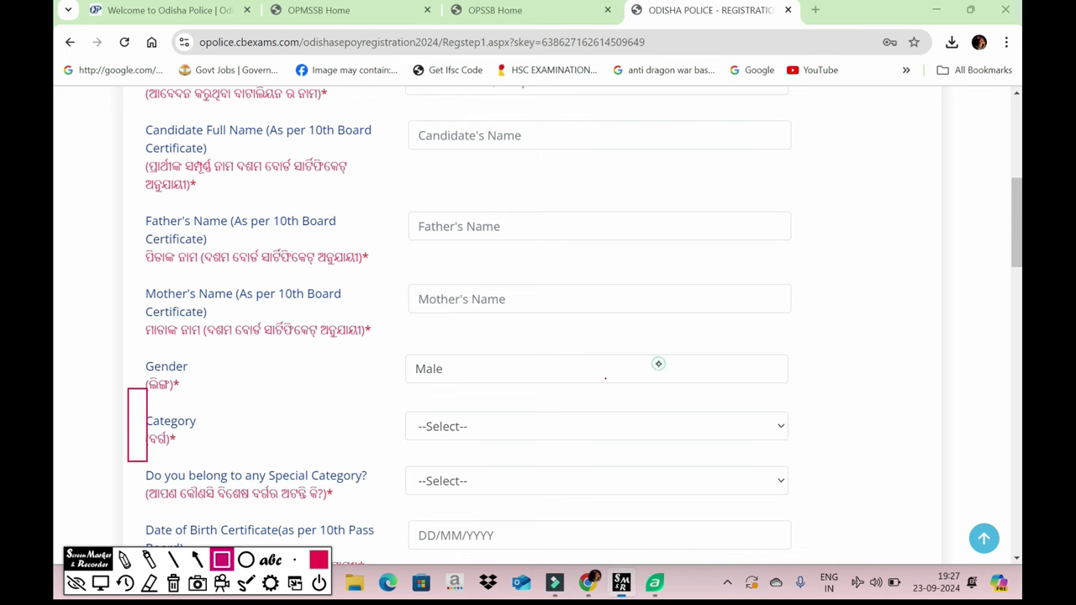
{"action": "left_click", "coordinate": [627, 379]}
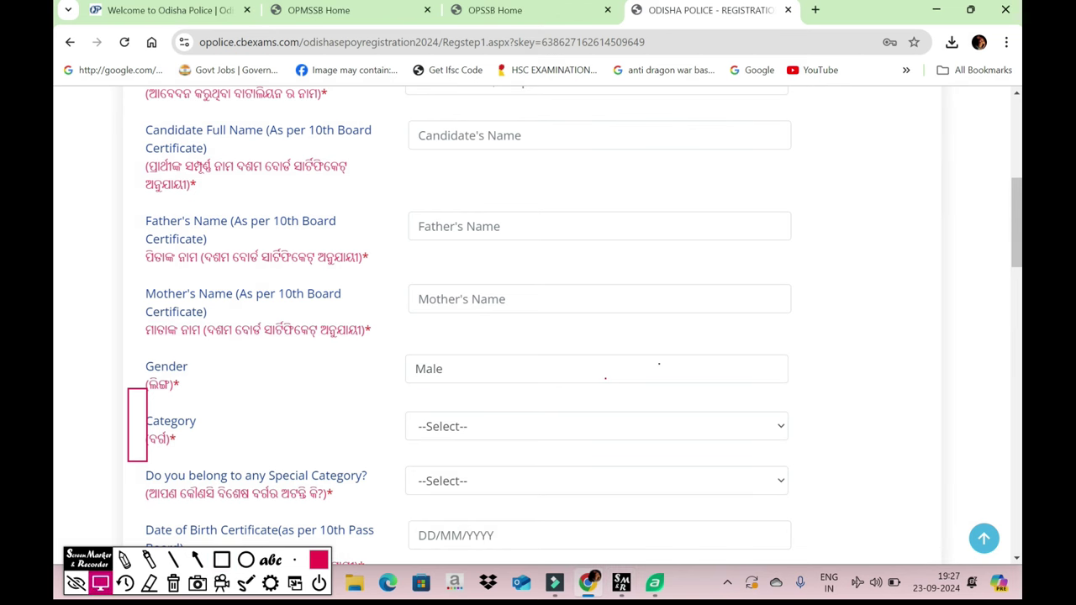
- Set the Category to SEBC (Socially and Educationally Backward Classes)
{"action": "scroll", "coordinate": [232, 491], "scroll_direction": "down", "scroll_amount": 2}
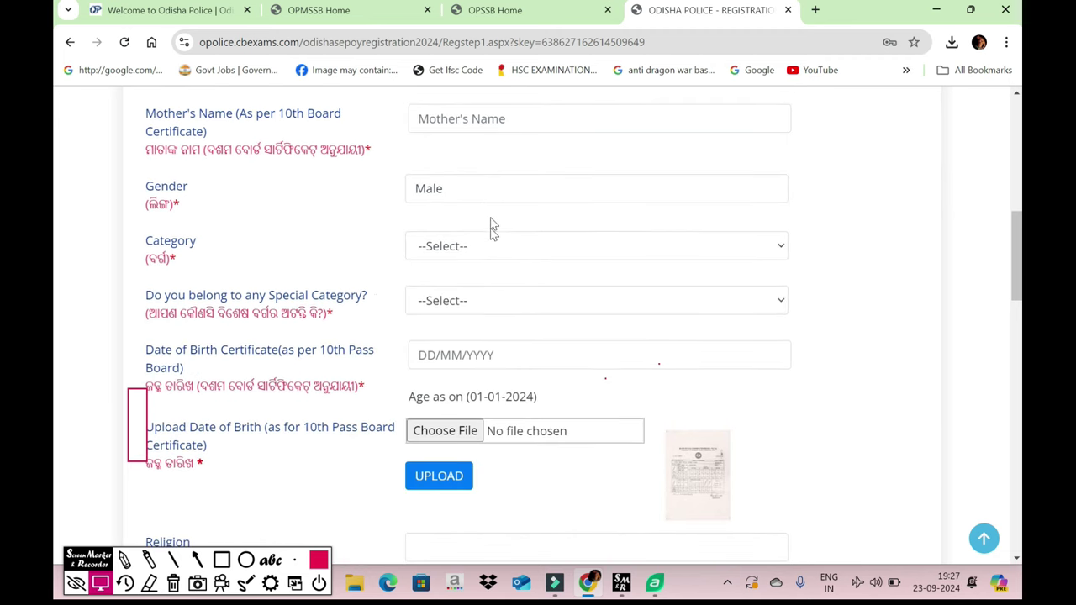
{"action": "left_click", "coordinate": [474, 254]}
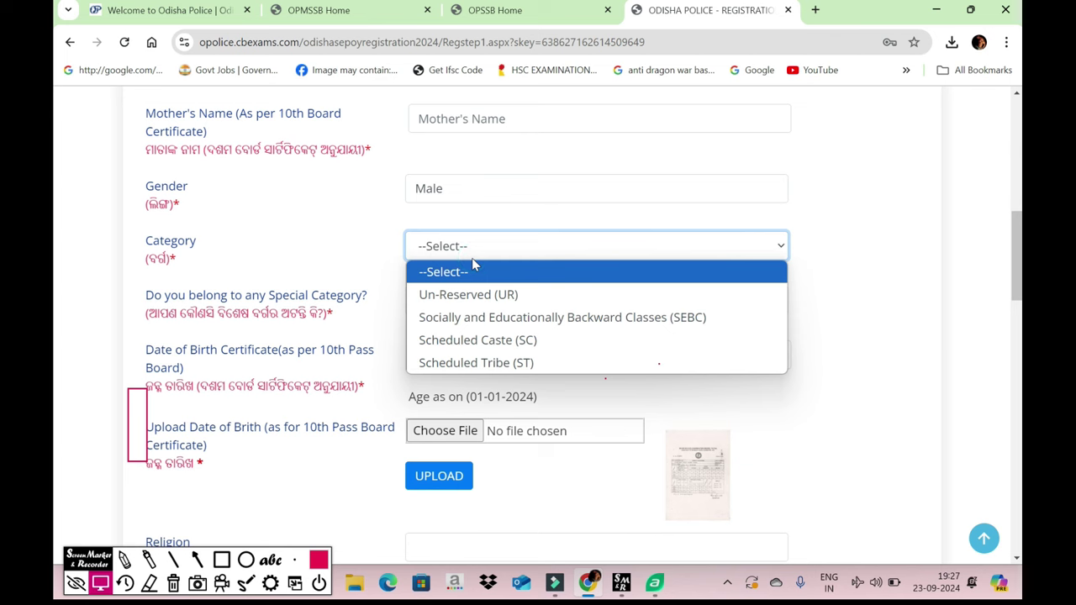
{"action": "left_click", "coordinate": [550, 317]}
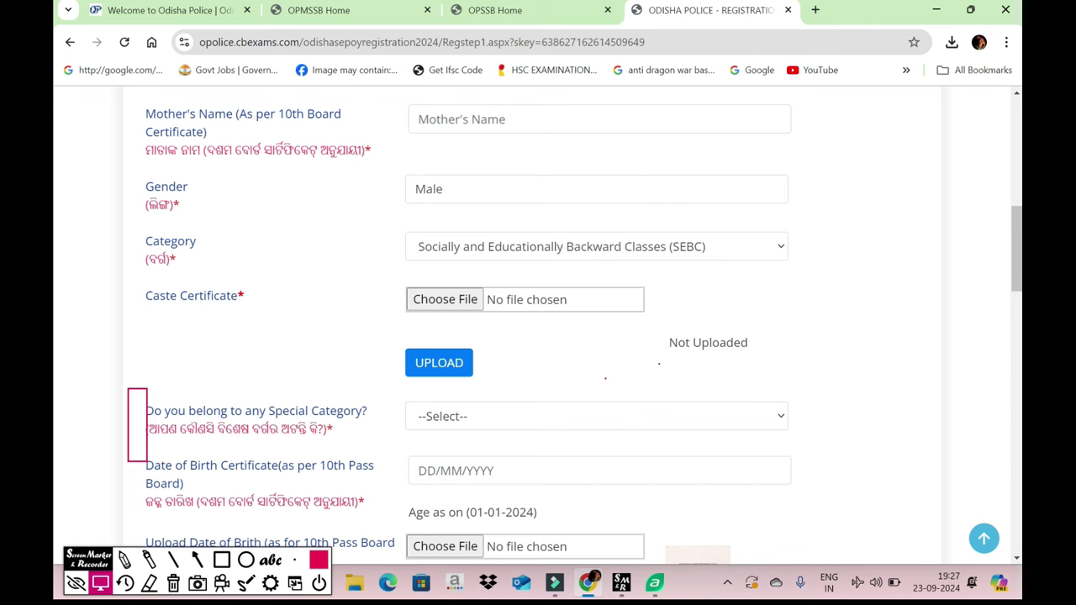
{"action": "left_click", "coordinate": [597, 246]}
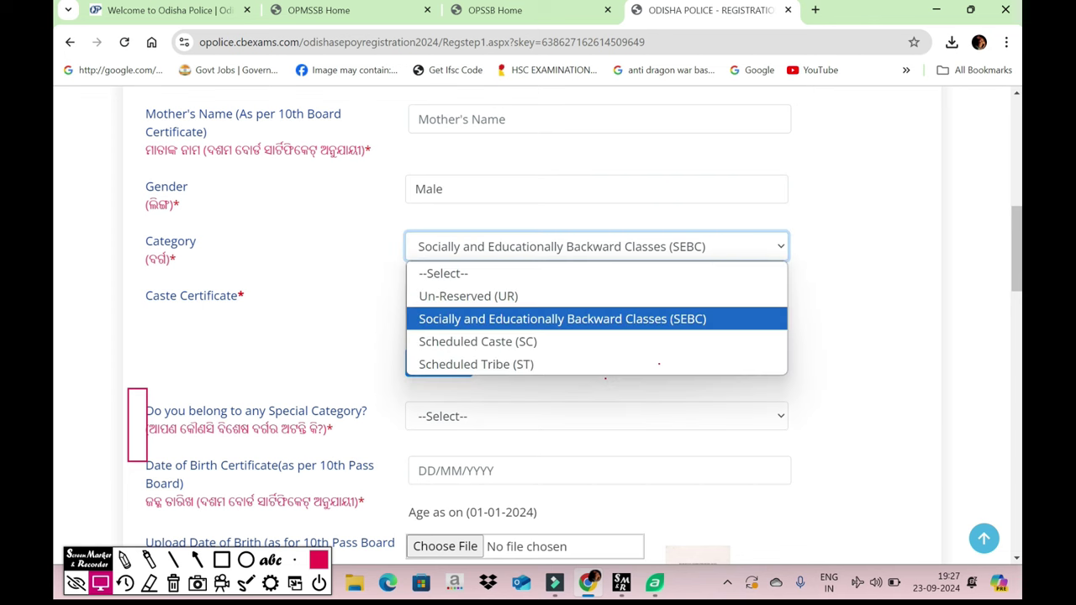
{"action": "key", "text": "Return"}
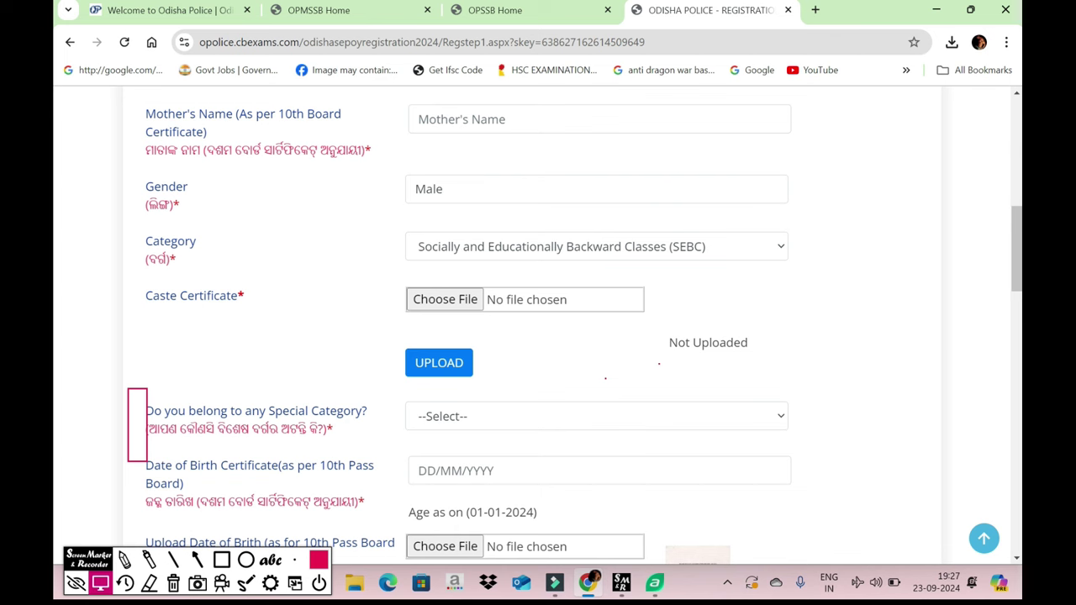
- Attach the first file in Downloads as the caste certificate and upload it
{"action": "left_click", "coordinate": [444, 299]}
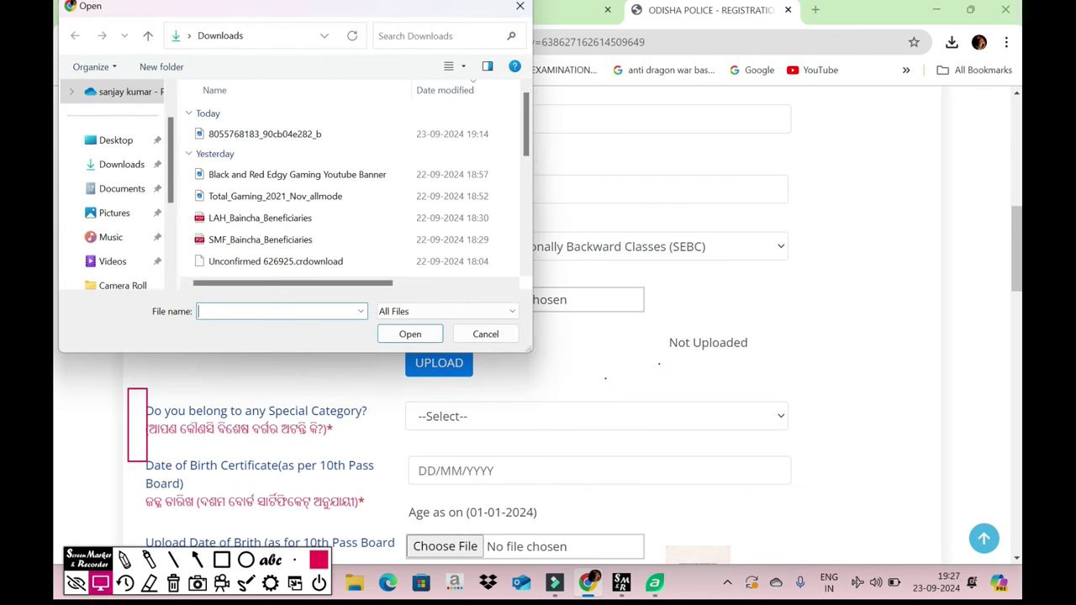
{"action": "left_click", "coordinate": [328, 133]}
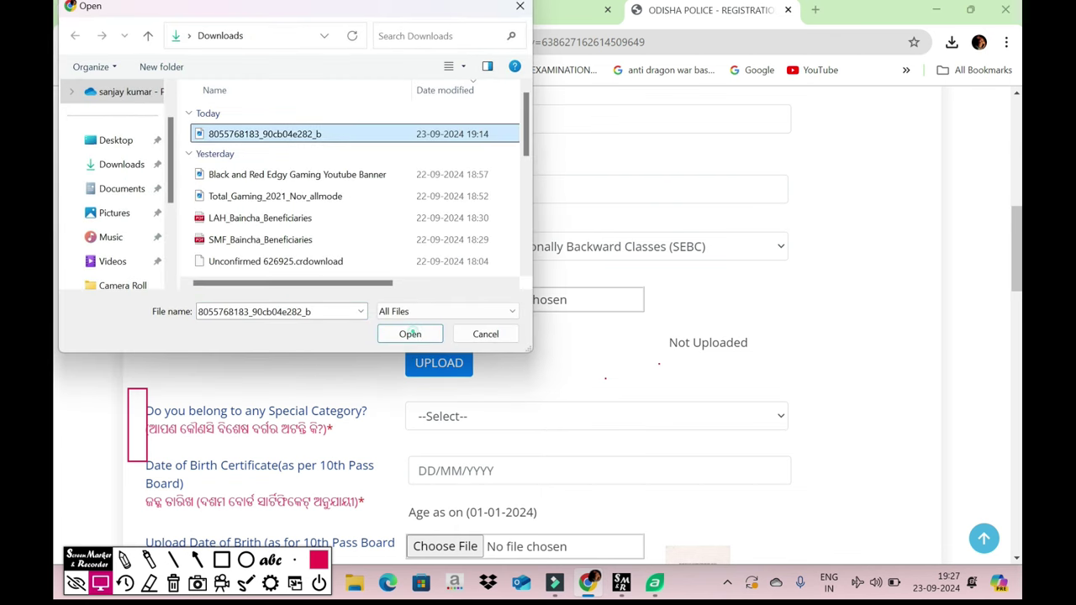
{"action": "left_click", "coordinate": [410, 334]}
{"action": "key", "text": "Tab"}
{"action": "key", "text": "Return"}
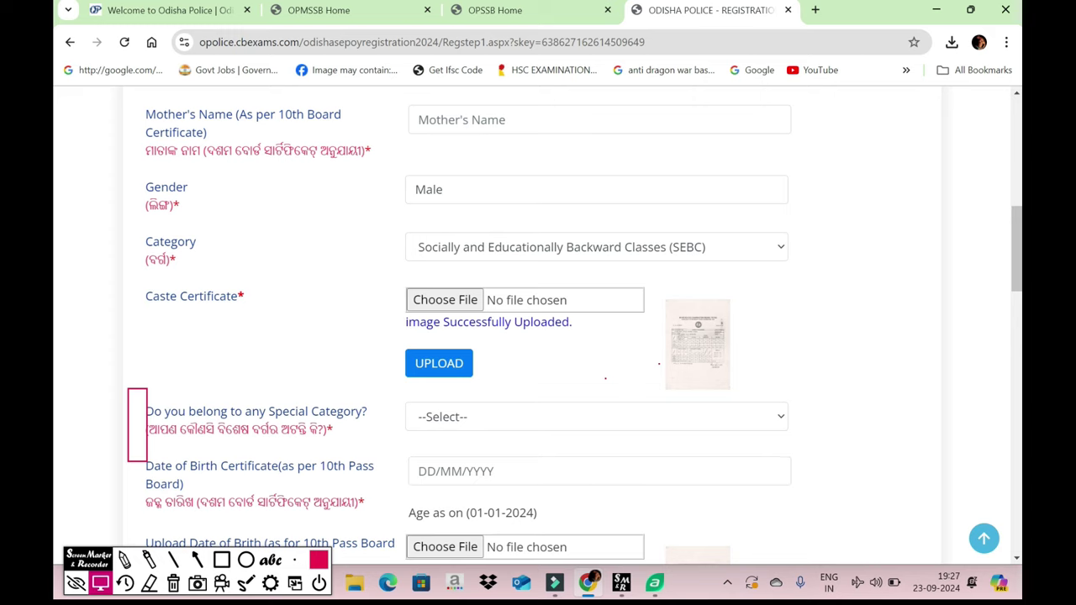
- Try Yes for 'Do you belong to any Special Category?', then set it back to No
{"action": "scroll", "coordinate": [538, 328], "scroll_direction": "up", "scroll_amount": 1}
{"action": "scroll", "coordinate": [538, 327], "scroll_direction": "down", "scroll_amount": 1}
{"action": "scroll", "coordinate": [538, 328], "scroll_direction": "up", "scroll_amount": 2}
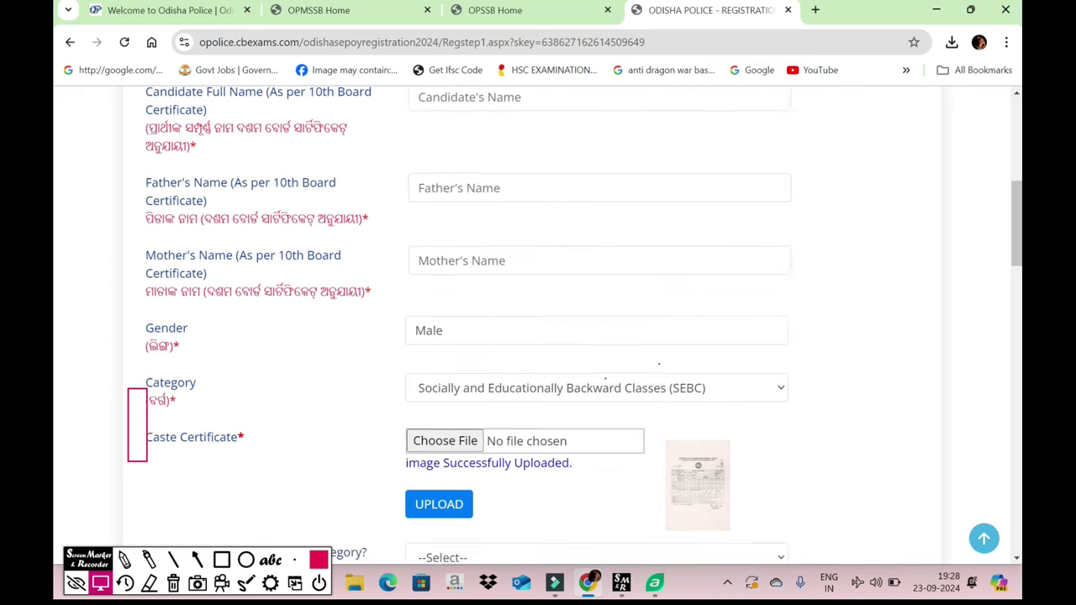
{"action": "scroll", "coordinate": [538, 328], "scroll_direction": "down", "scroll_amount": 3}
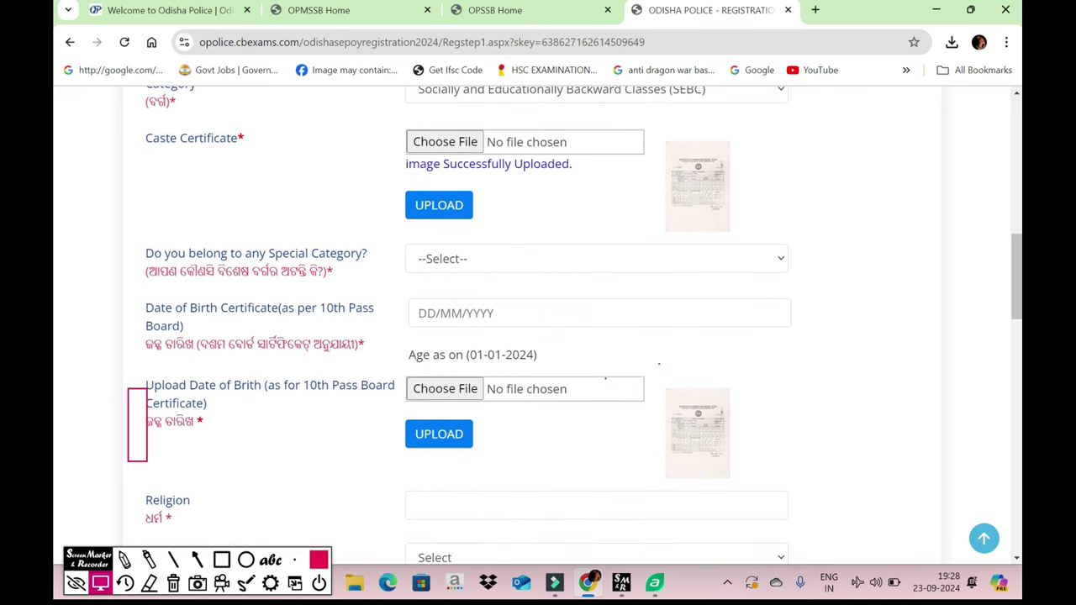
{"action": "left_click", "coordinate": [583, 259]}
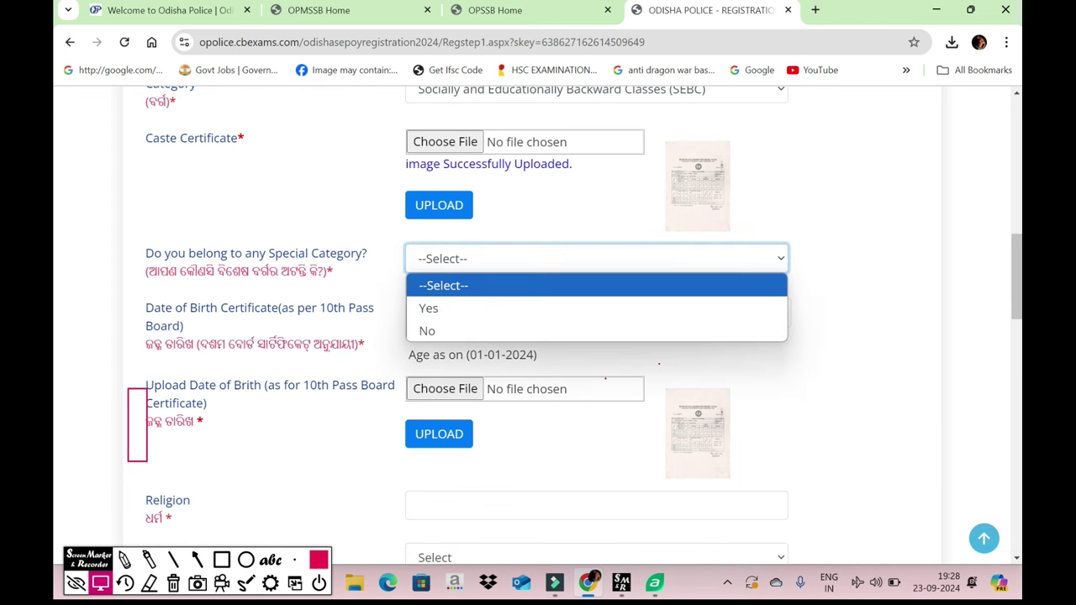
{"action": "left_click", "coordinate": [429, 308]}
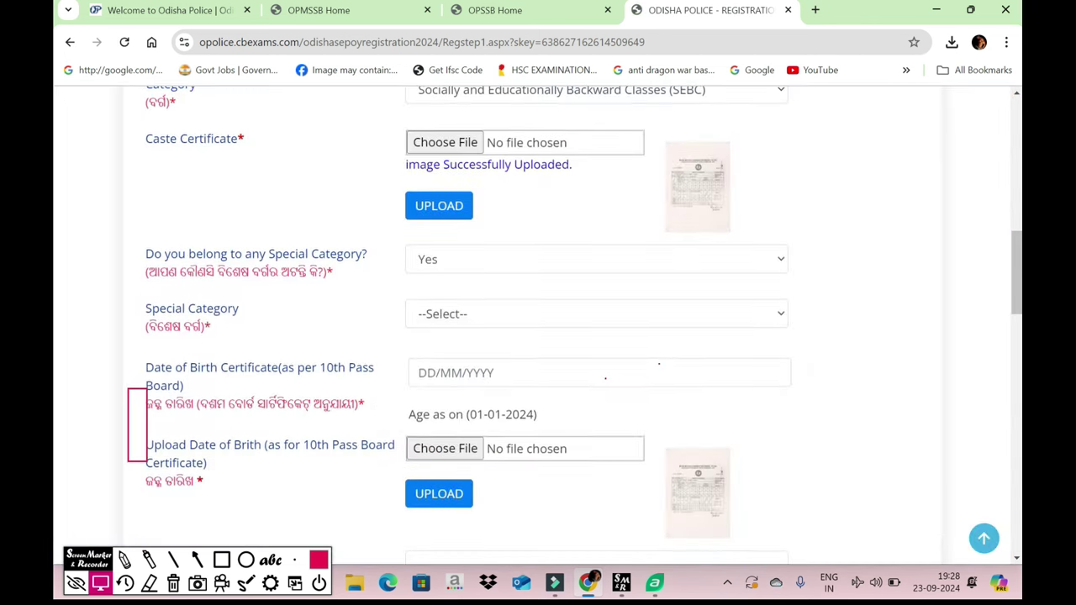
{"action": "left_click", "coordinate": [429, 311]}
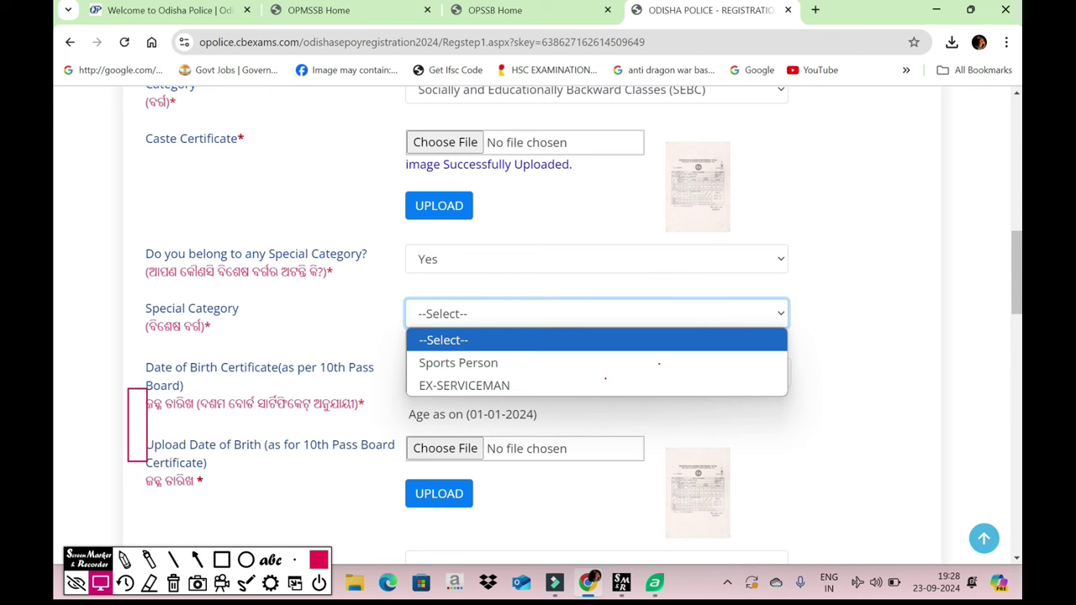
{"action": "left_click", "coordinate": [504, 259]}
{"action": "left_click", "coordinate": [505, 259]}
{"action": "left_click", "coordinate": [504, 259]}
{"action": "left_click", "coordinate": [429, 329]}
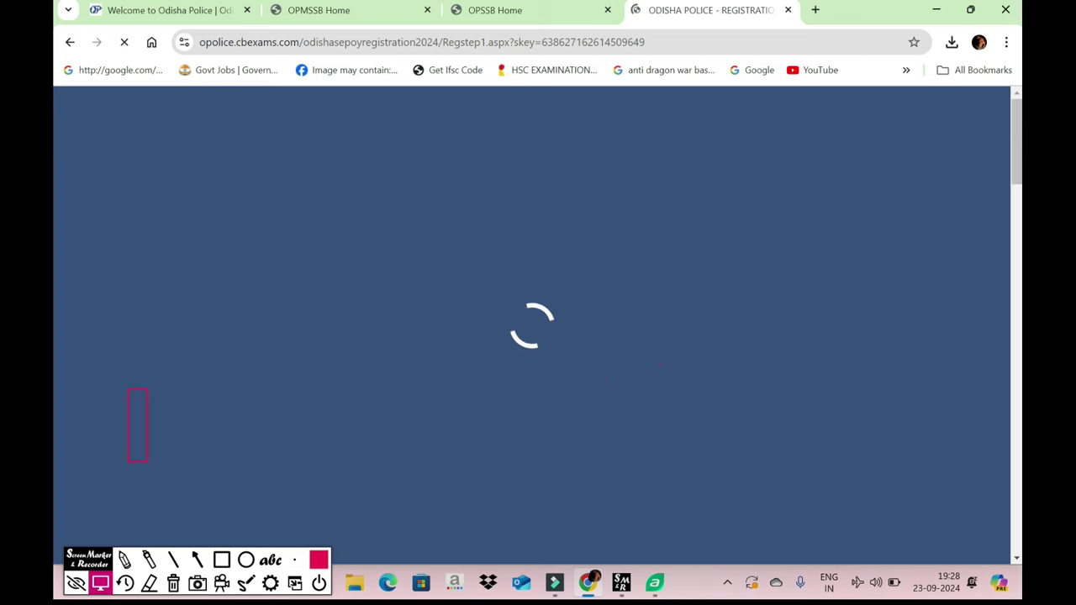
{"action": "scroll", "coordinate": [532, 325], "scroll_direction": "down", "scroll_amount": 2}
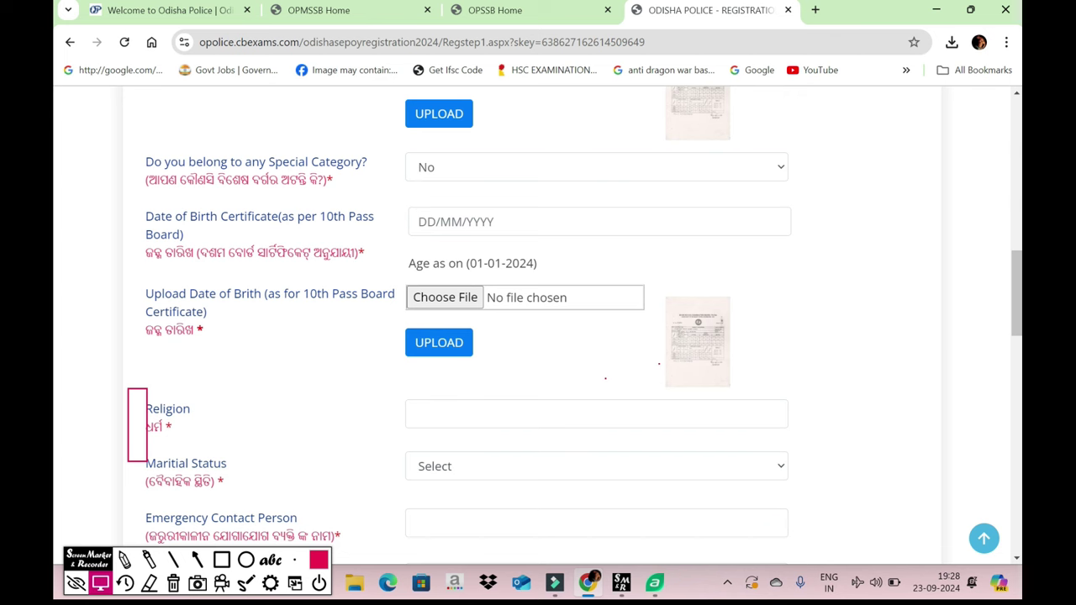
- Enter the date of birth 24/05/2001, fixing the missing slash, so the age is calculated
{"action": "left_click", "coordinate": [173, 583]}
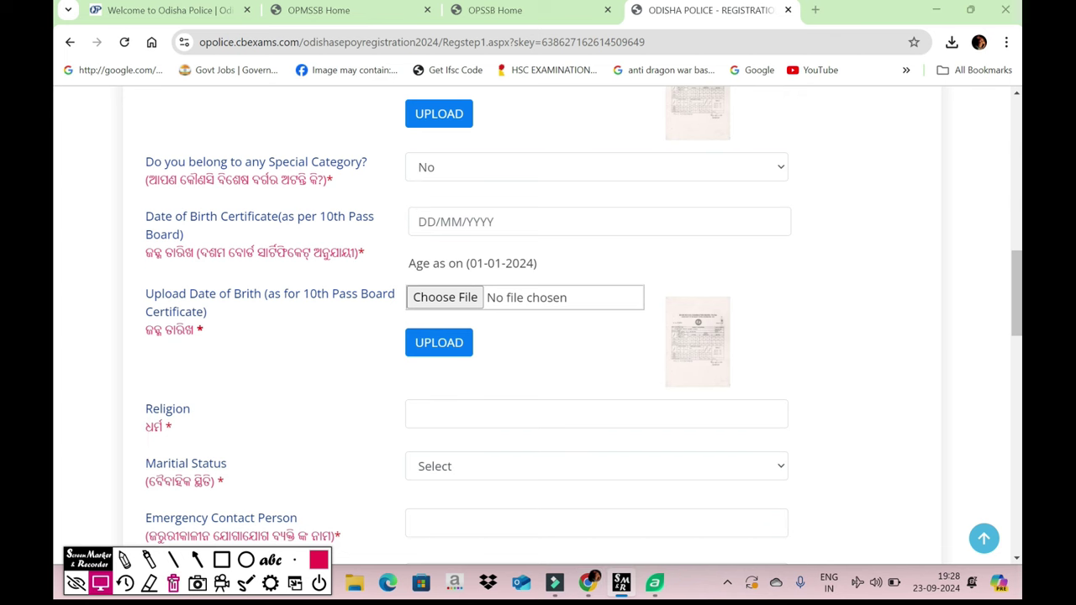
{"action": "left_click", "coordinate": [505, 222]}
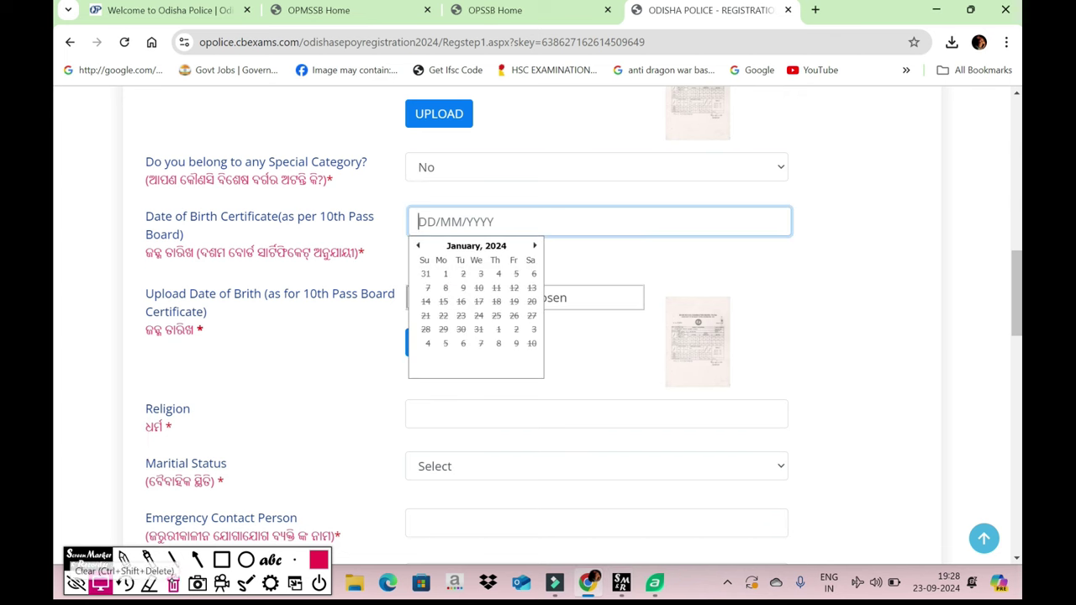
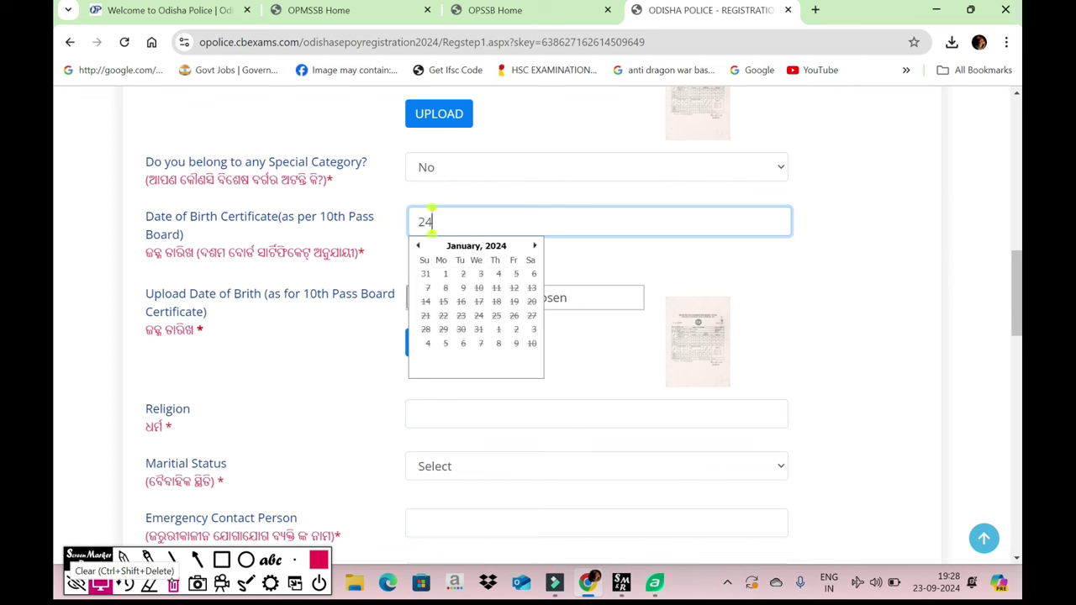
{"action": "key", "text": "Tab"}
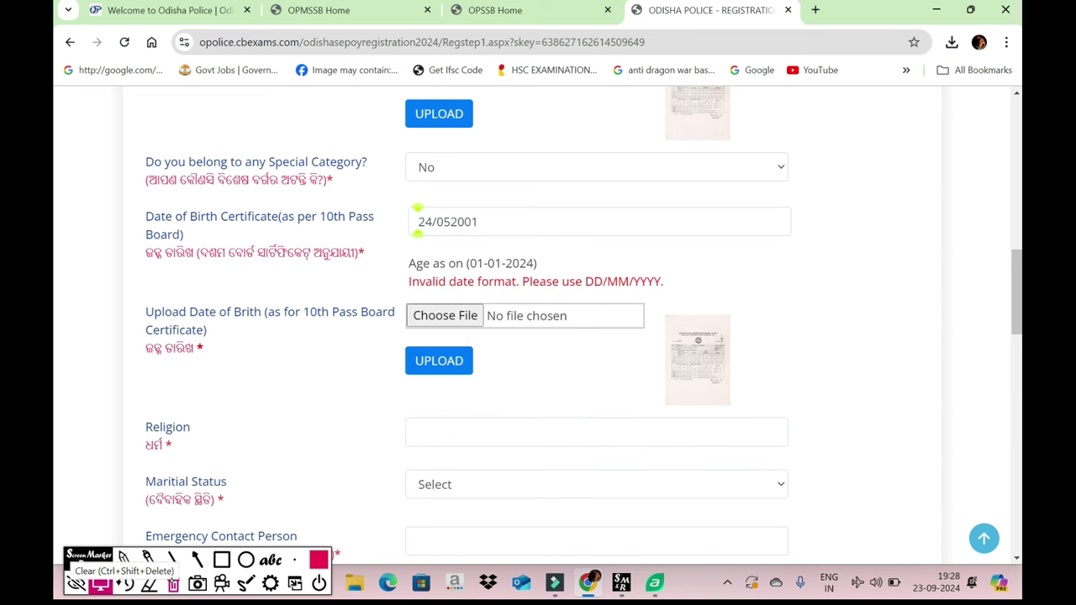
{"action": "left_click", "coordinate": [478, 221]}
{"action": "key", "text": "BackSpace"}
{"action": "key", "text": "BackSpace"}
{"action": "key", "text": "BackSpace"}
{"action": "key", "text": "BackSpace"}
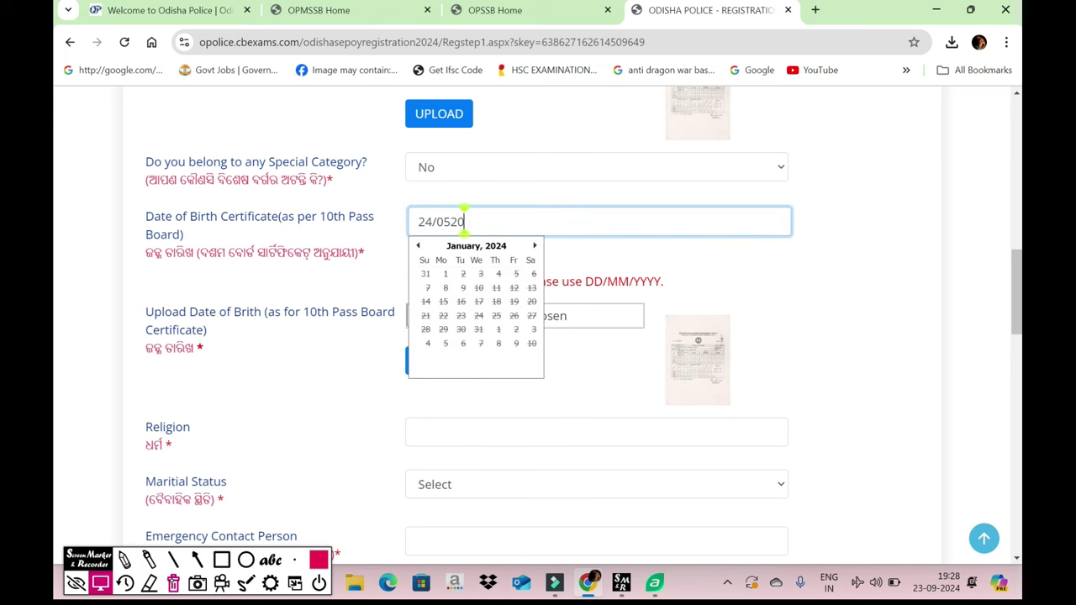
{"action": "type", "text": "/"}
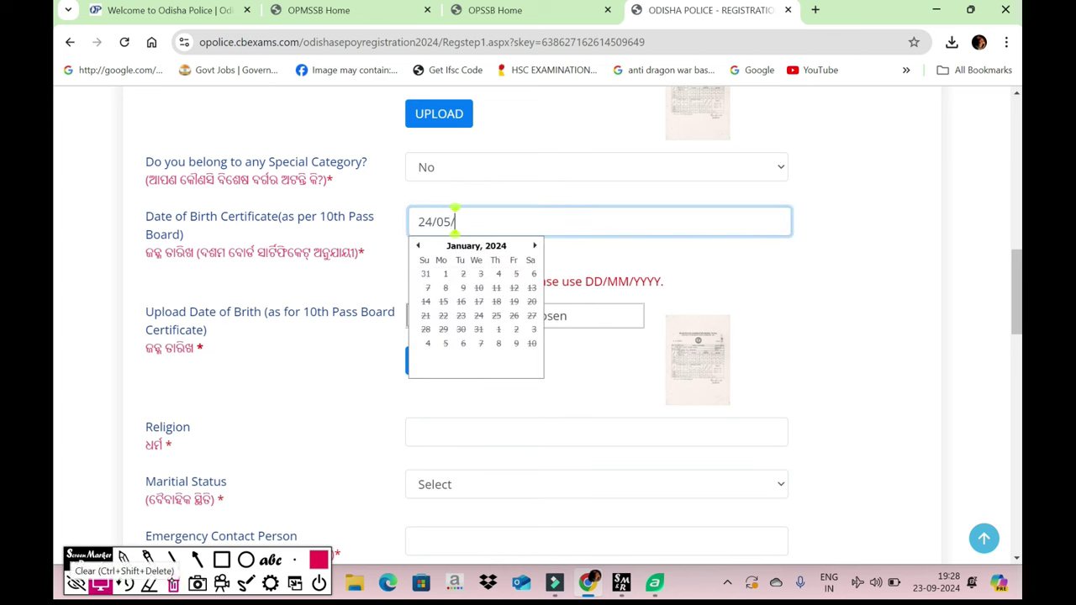
{"action": "type", "text": "2001"}
{"action": "key", "text": "Tab"}
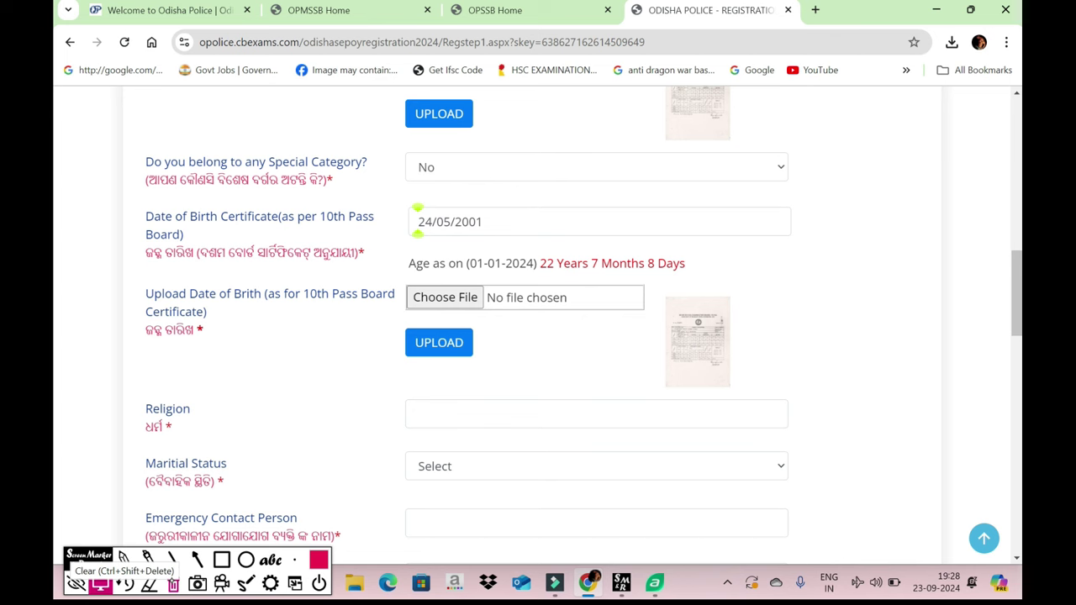
- Upload the date-of-birth certificate image from Downloads
{"action": "key", "text": "space"}
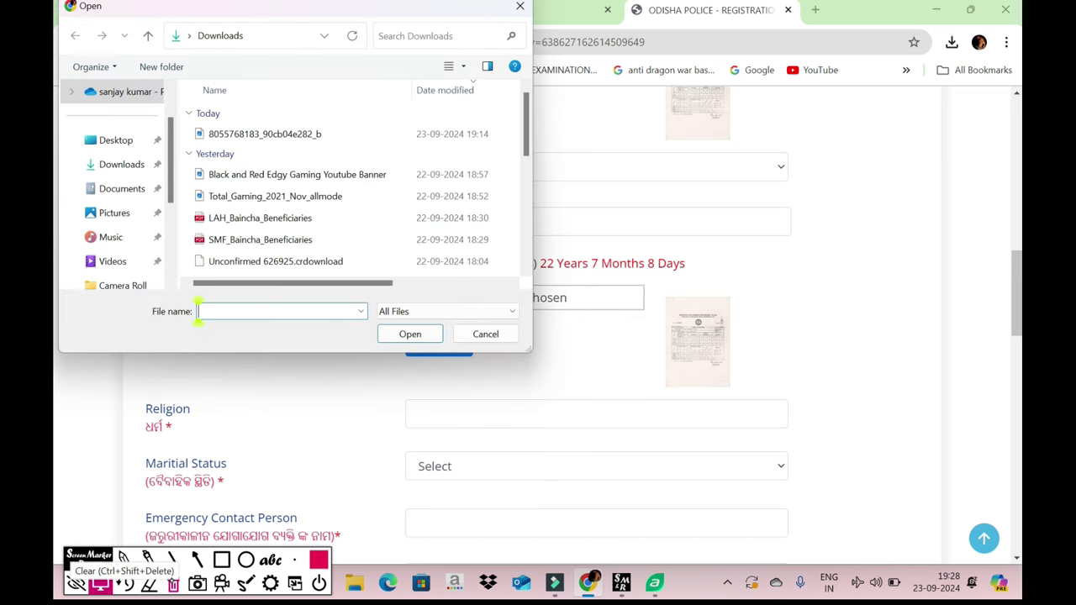
{"action": "left_click", "coordinate": [294, 135]}
{"action": "left_click", "coordinate": [416, 335]}
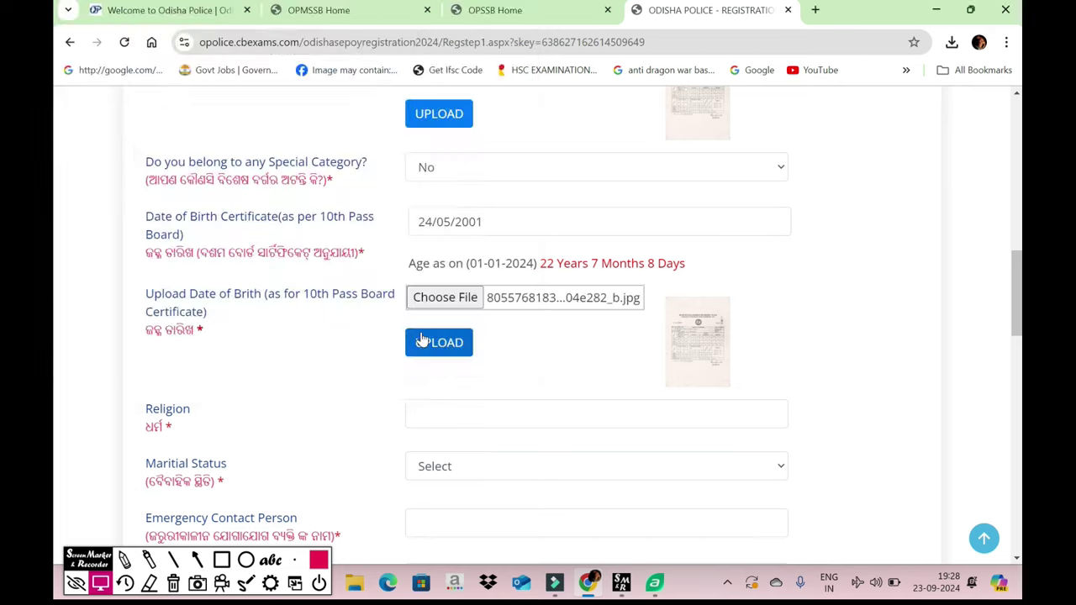
{"action": "left_click", "coordinate": [423, 340]}
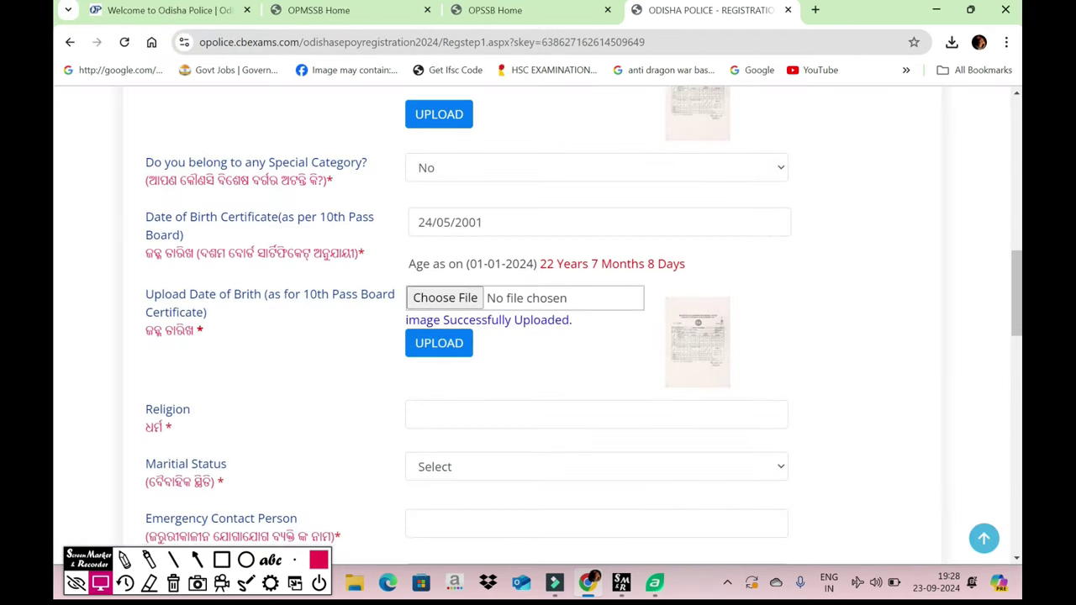
- Enter HINDU as the religion
{"action": "scroll", "coordinate": [589, 336], "scroll_direction": "down", "scroll_amount": 2}
{"action": "left_click", "coordinate": [597, 280]}
{"action": "type", "text": "HINDU"}
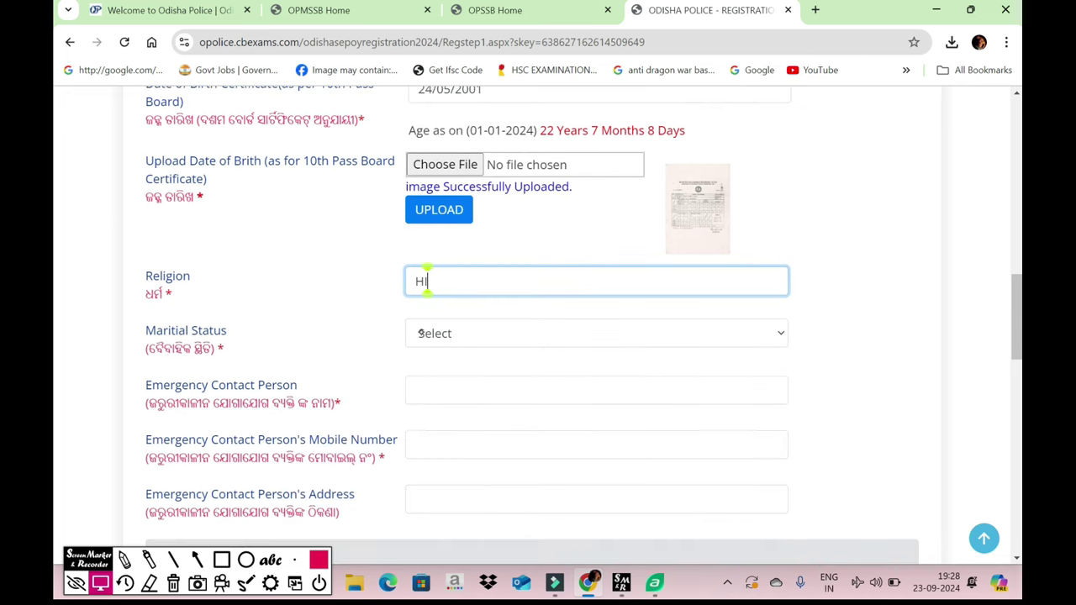
{"action": "left_click", "coordinate": [509, 334]}
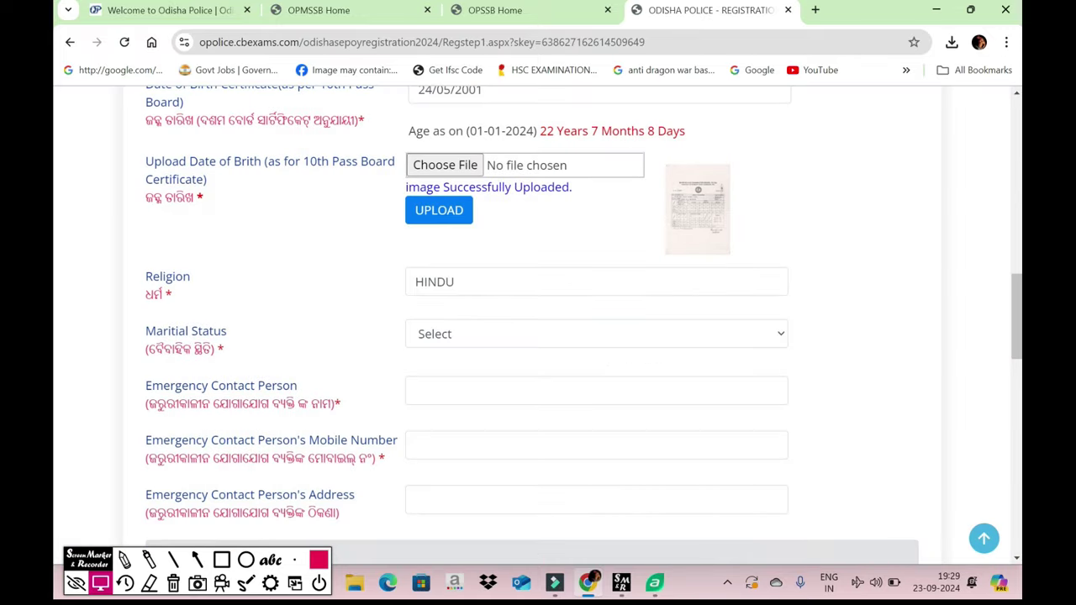
{"action": "left_click", "coordinate": [547, 332]}
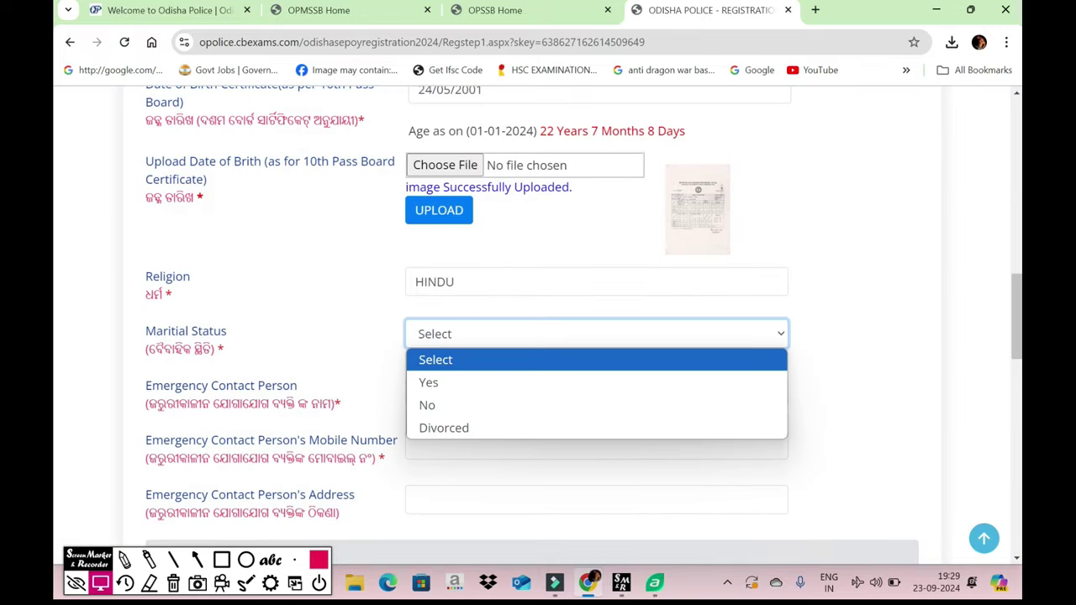
- Set marital status to No and enter the emergency contact person's name
{"action": "left_click", "coordinate": [427, 404]}
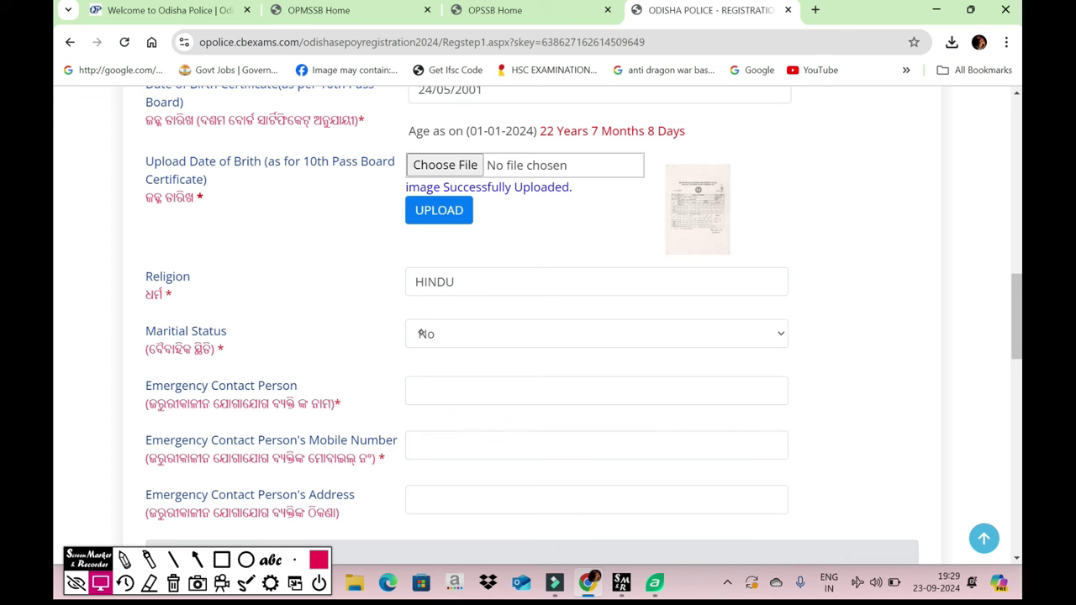
{"action": "key", "text": "Tab"}
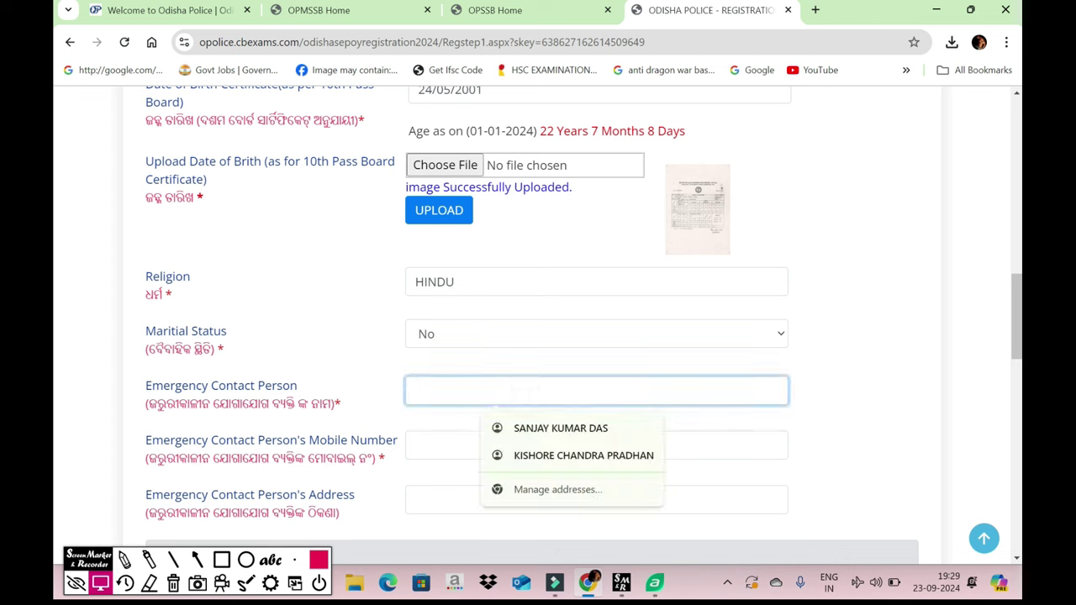
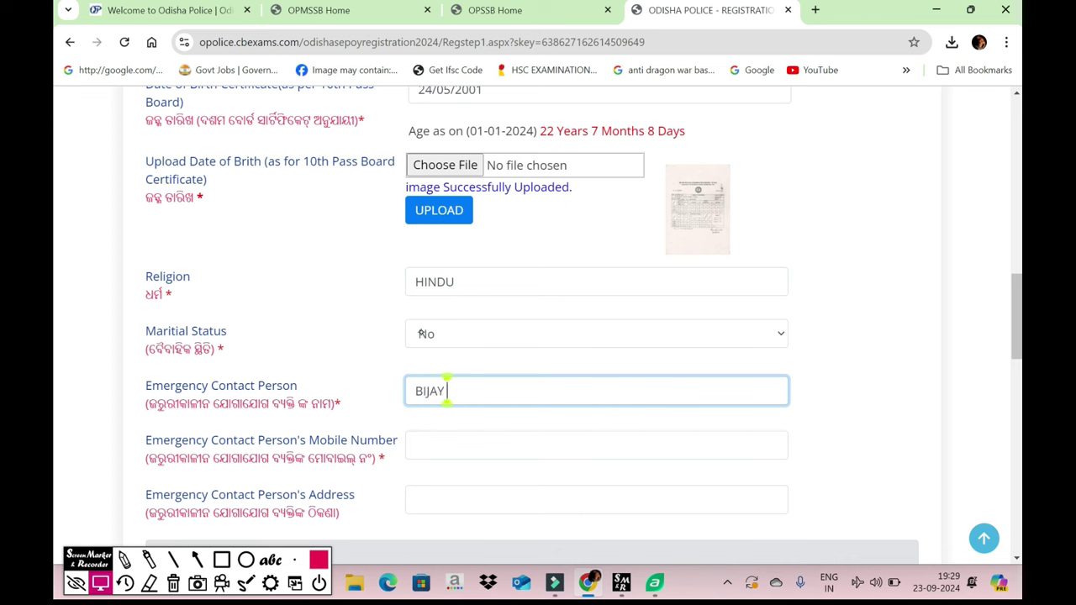
{"action": "key", "text": "Tab"}
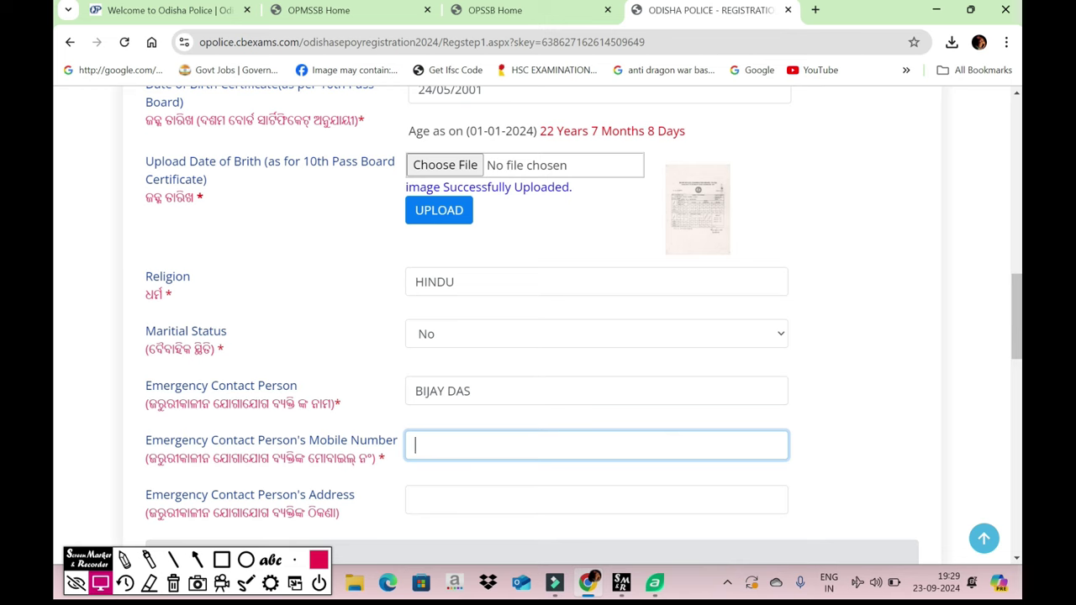
- Begin typing the emergency contact's address
{"action": "scroll", "coordinate": [496, 398], "scroll_direction": "down", "scroll_amount": 2}
{"action": "left_click", "coordinate": [496, 399]}
{"action": "type", "text": "BAINCHA"}
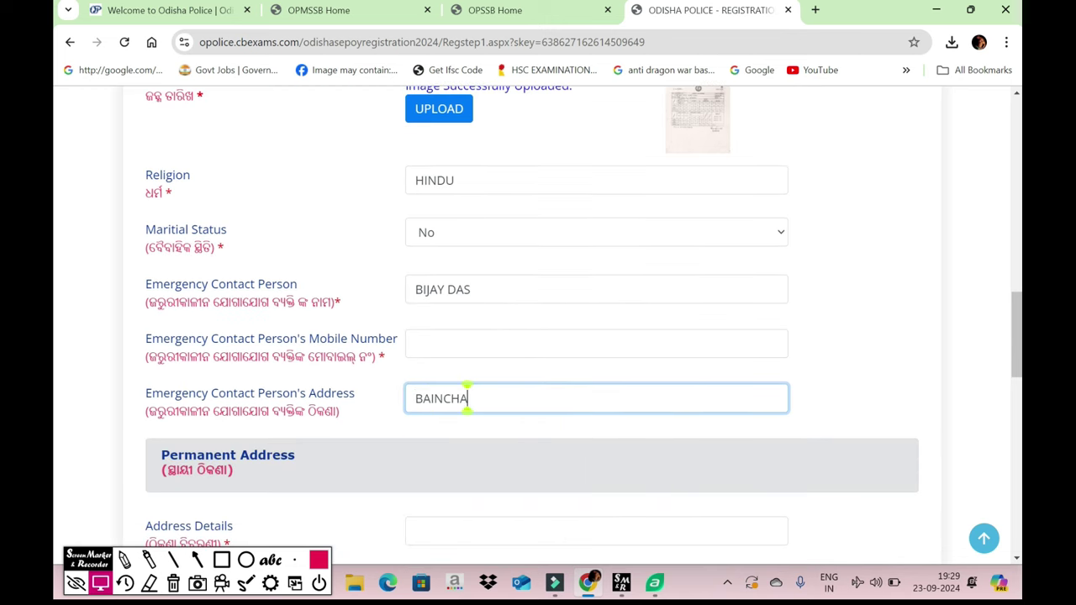
{"action": "scroll", "coordinate": [467, 398], "scroll_direction": "down", "scroll_amount": 4}
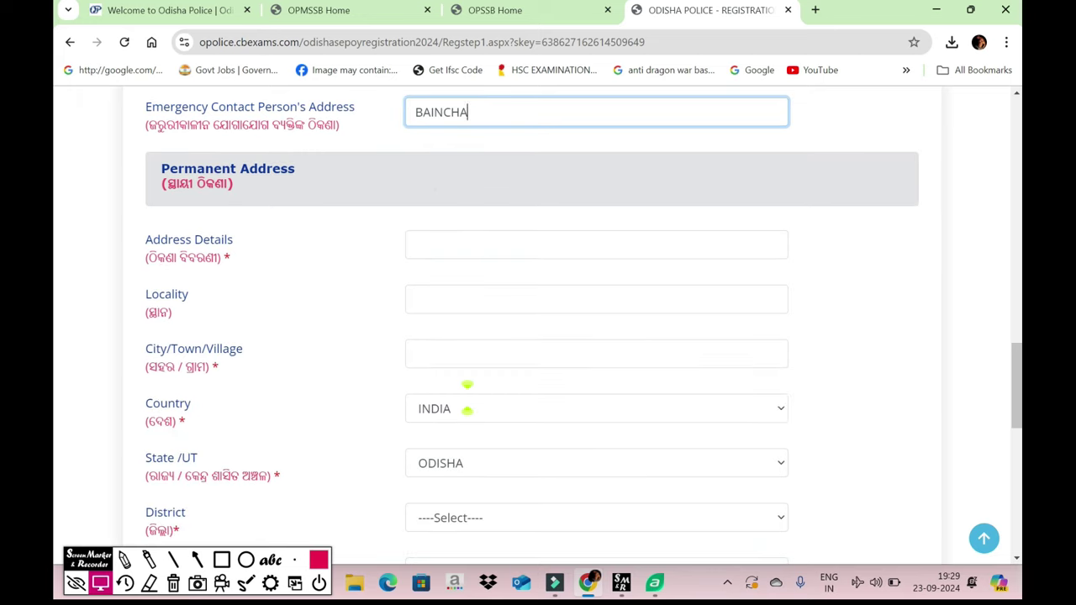
- Select Balasore as the permanent-address district and enter the pin code
{"action": "key", "text": "Tab"}
{"action": "key", "text": "Tab"}
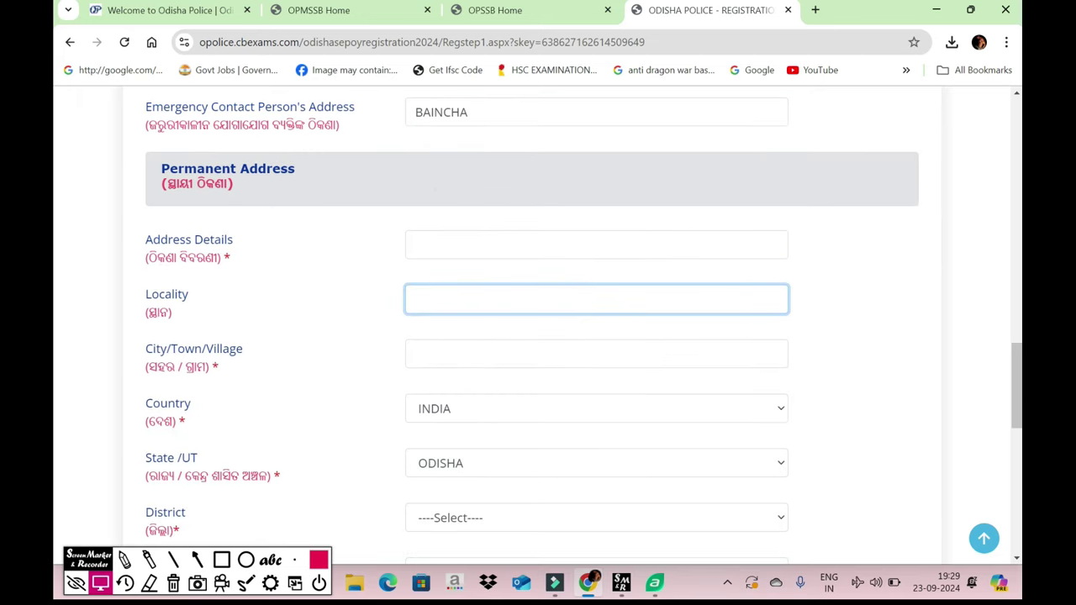
{"action": "key", "text": "Tab"}
{"action": "scroll", "coordinate": [468, 325], "scroll_direction": "down", "scroll_amount": 3}
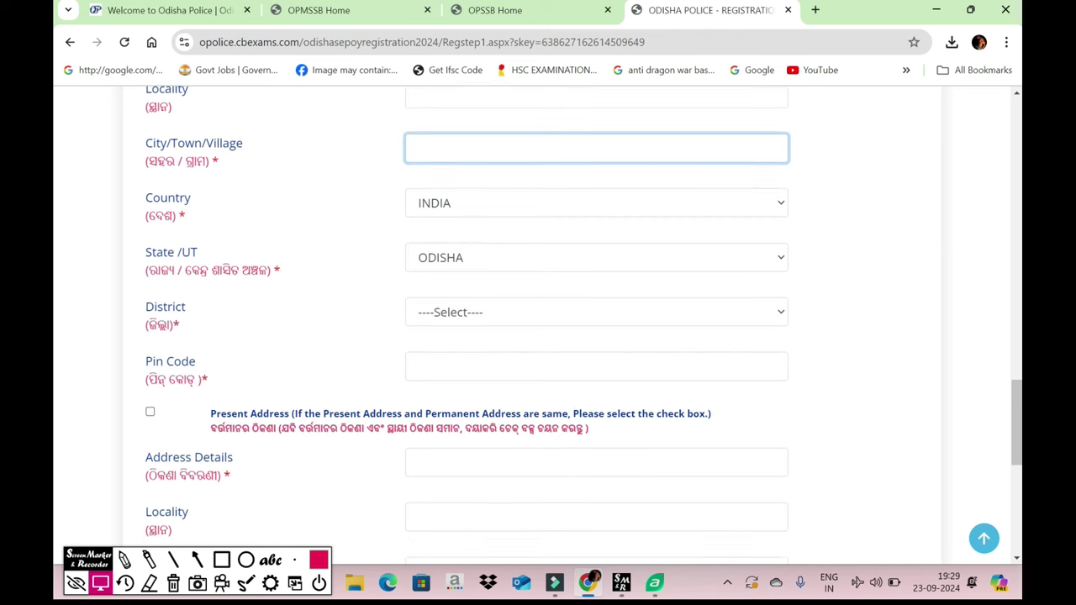
{"action": "left_click", "coordinate": [596, 312]}
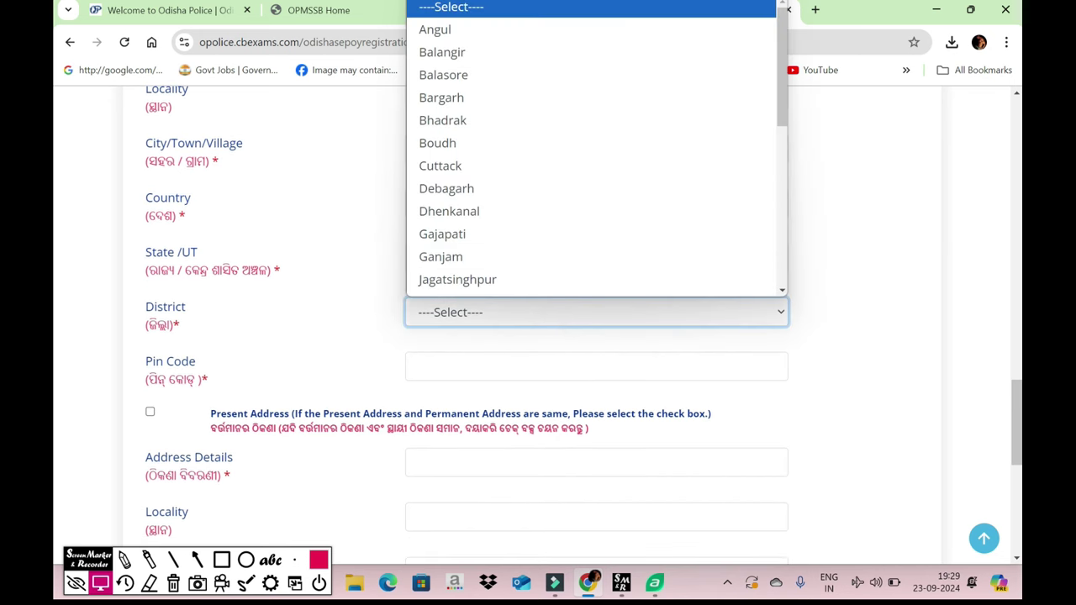
{"action": "key", "text": "Down"}
{"action": "key", "text": "Down"}
{"action": "key", "text": "Down"}
{"action": "key", "text": "Return"}
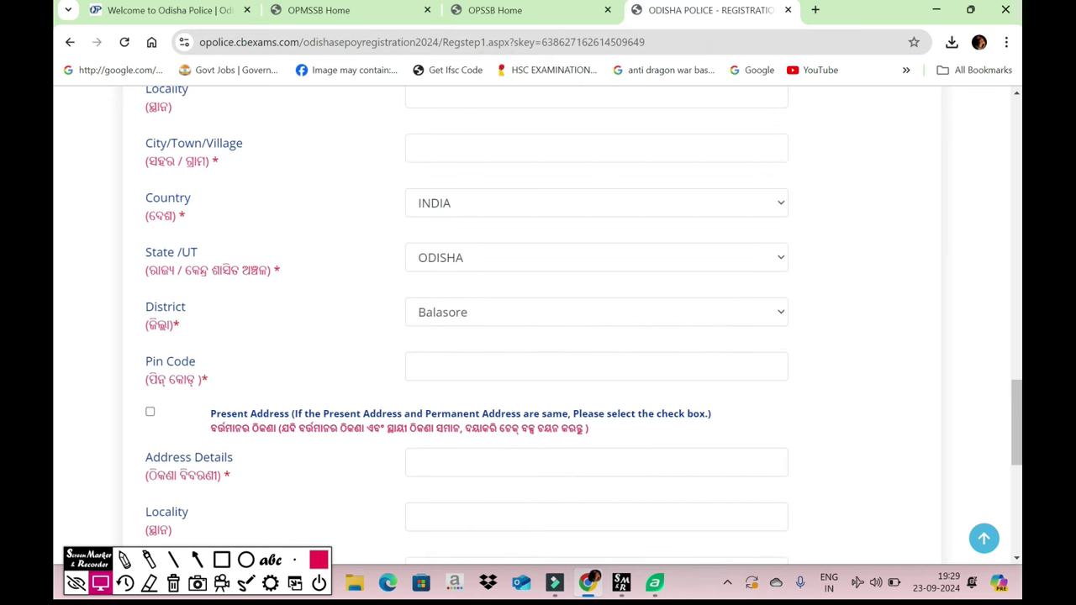
{"action": "key", "text": "Tab"}
{"action": "type", "text": "7500"}
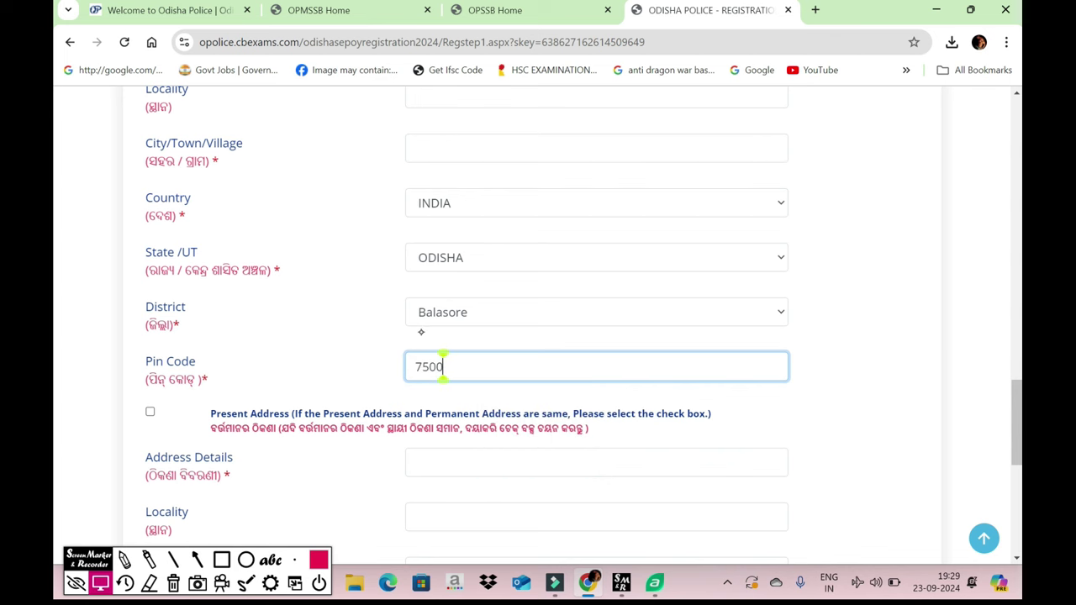
{"action": "type", "text": "3"}
{"action": "scroll", "coordinate": [446, 367], "scroll_direction": "down", "scroll_amount": 2}
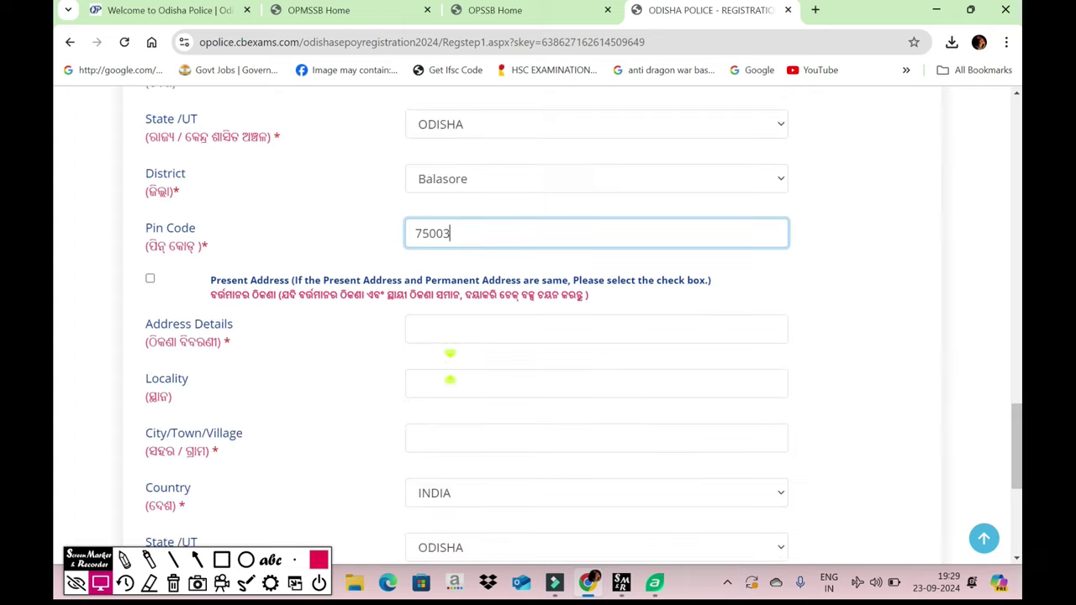
{"action": "left_click", "coordinate": [450, 353]}
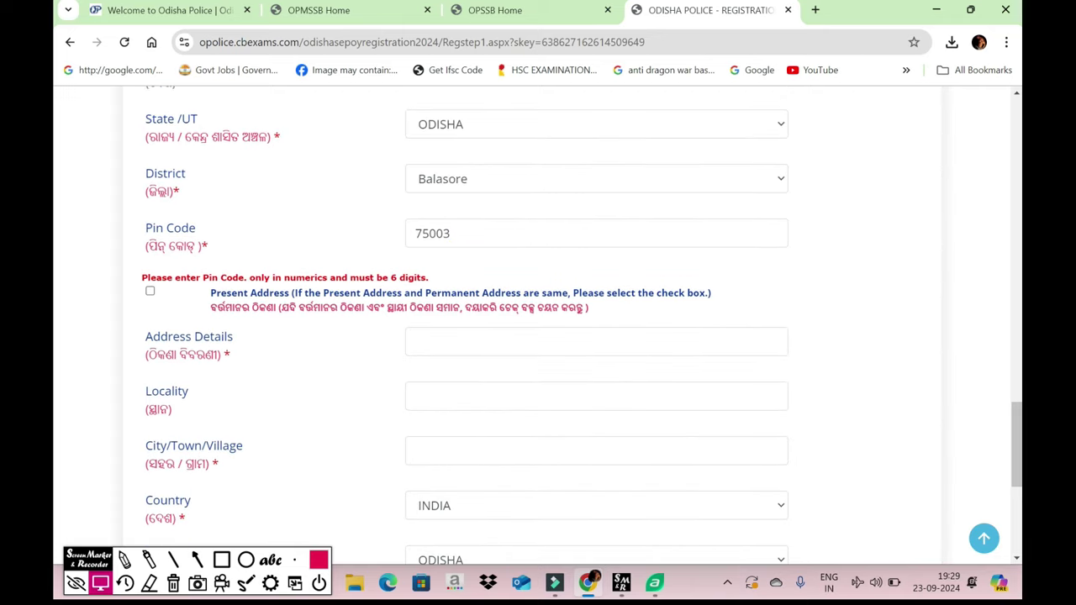
- Make the present address the same as the permanent address
{"action": "left_click", "coordinate": [149, 291]}
{"action": "left_click", "coordinate": [221, 559]}
{"action": "mouse_move", "coordinate": [120, 282]}
{"action": "left_mouse_down"}
{"action": "mouse_move", "coordinate": [226, 306]}
{"action": "mouse_move", "coordinate": [227, 325]}
{"action": "left_mouse_up"}
{"action": "left_click", "coordinate": [173, 583]}
{"action": "left_click_drag", "start_coordinate": [150, 464], "coordinate": [132, 392]}
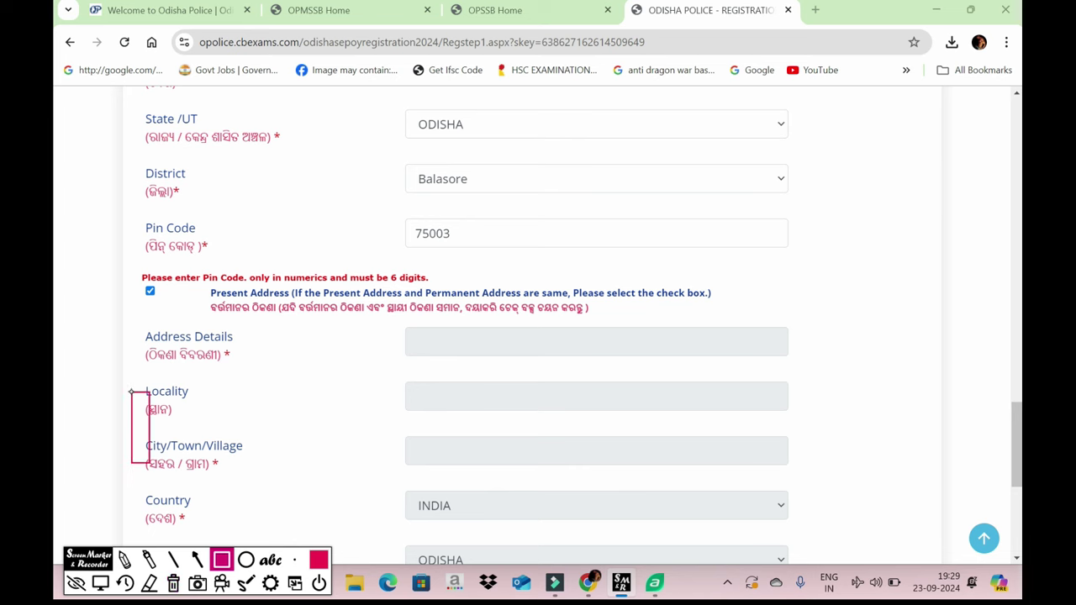
{"action": "left_click", "coordinate": [100, 582]}
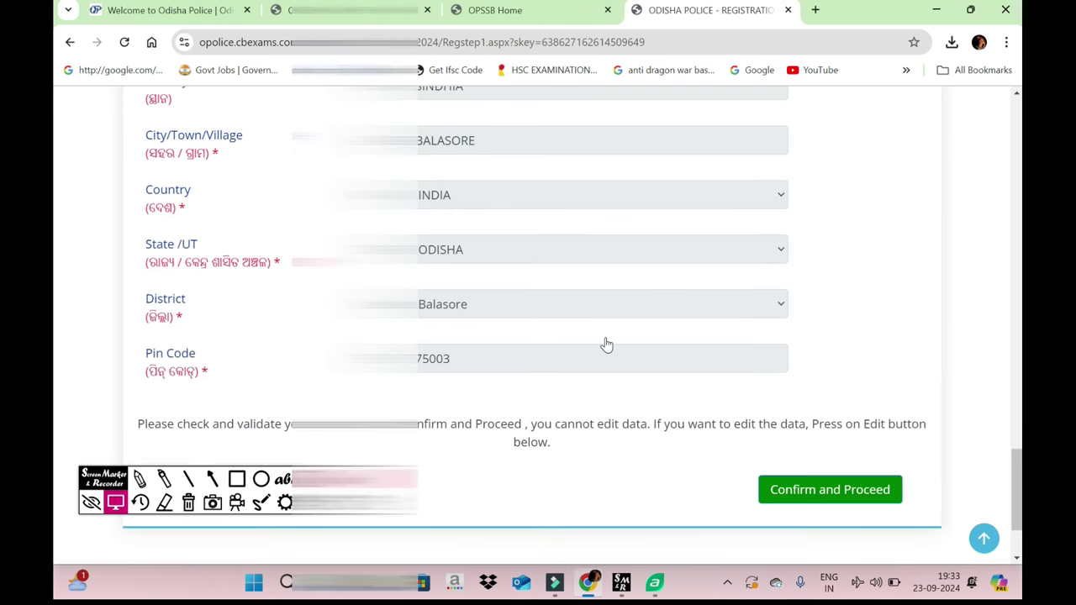
- Confirm the personal details and answer No to being in government service
{"action": "left_click", "coordinate": [830, 490]}
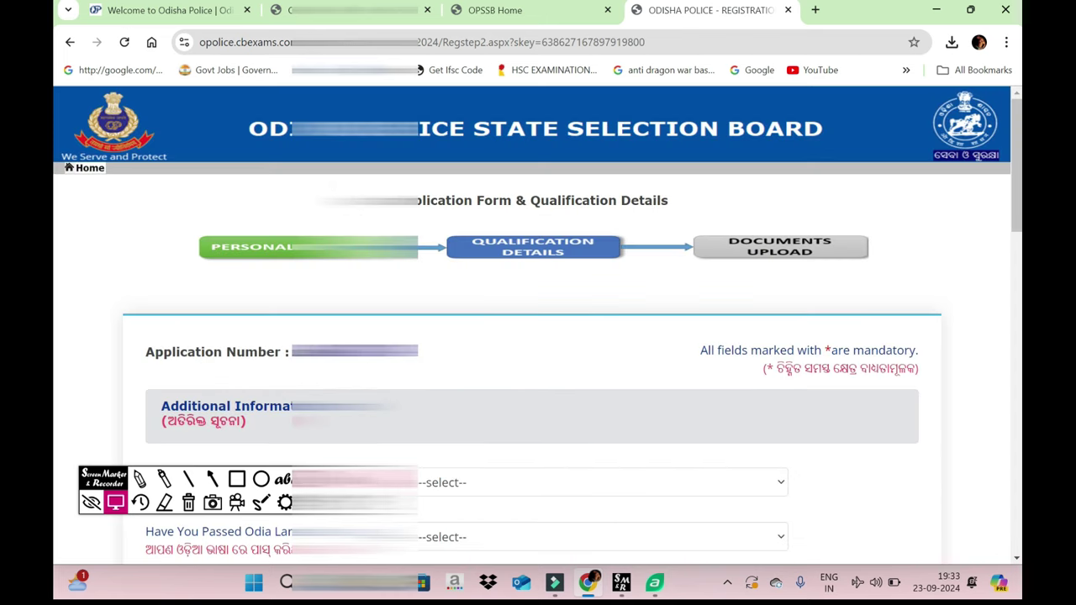
{"action": "scroll", "coordinate": [538, 336], "scroll_direction": "down", "scroll_amount": 3}
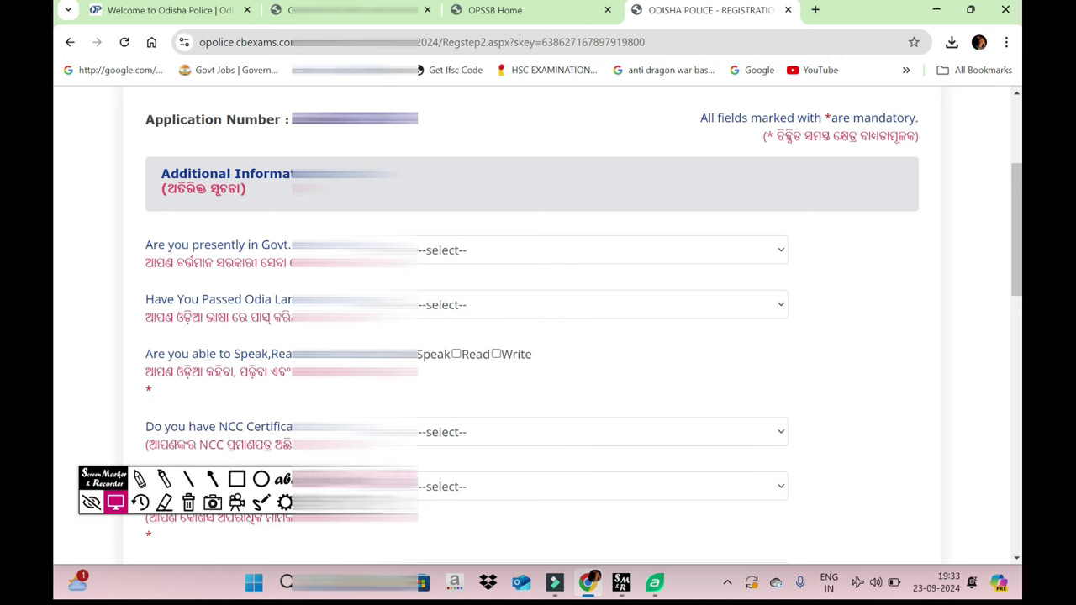
{"action": "scroll", "coordinate": [539, 336], "scroll_direction": "down", "scroll_amount": 1}
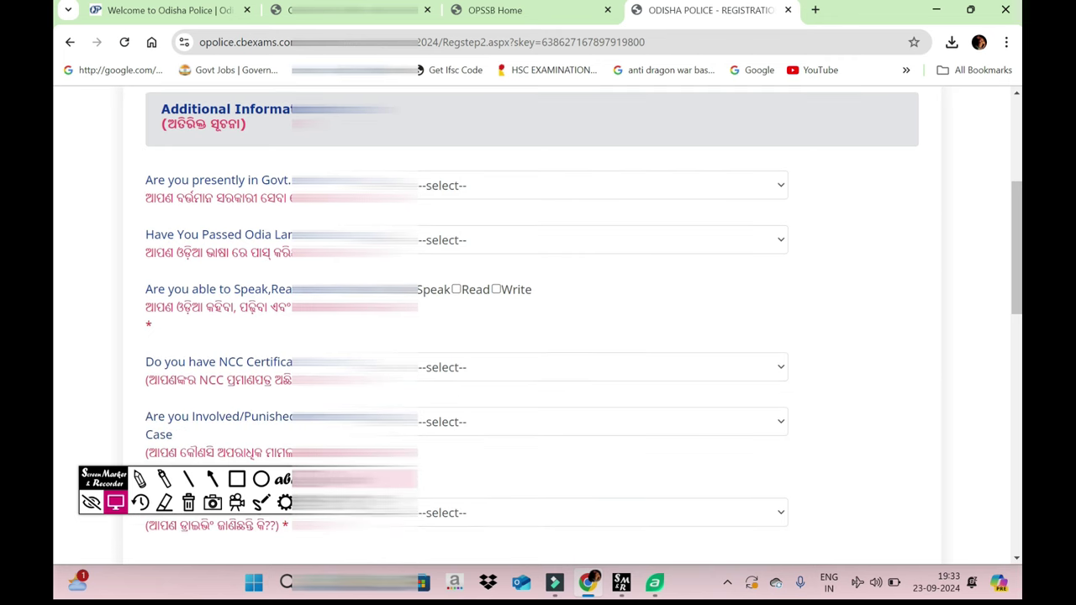
{"action": "left_click", "coordinate": [617, 187]}
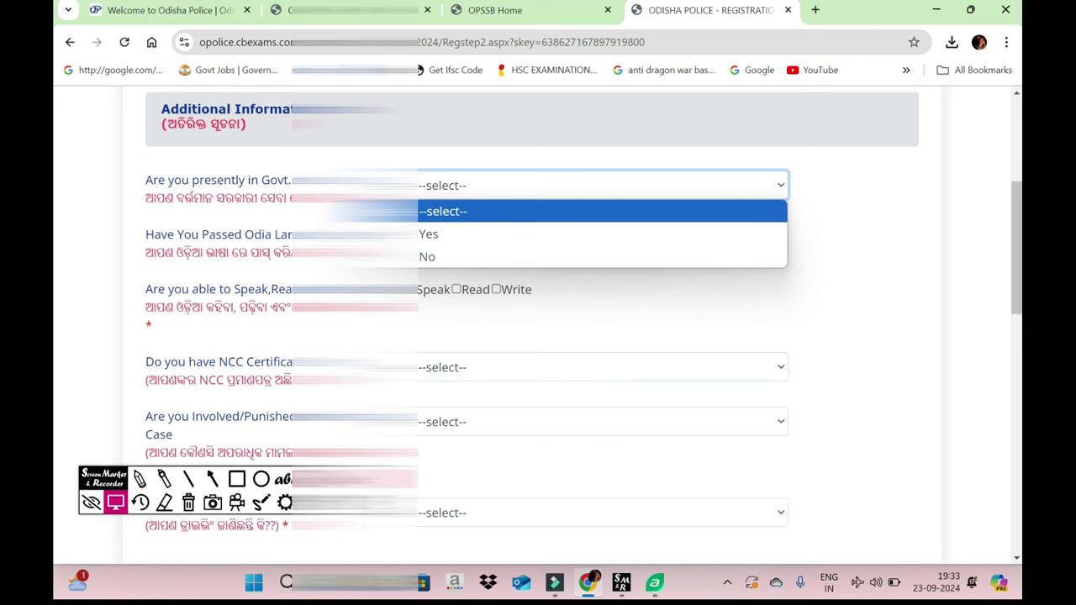
{"action": "left_click", "coordinate": [427, 256]}
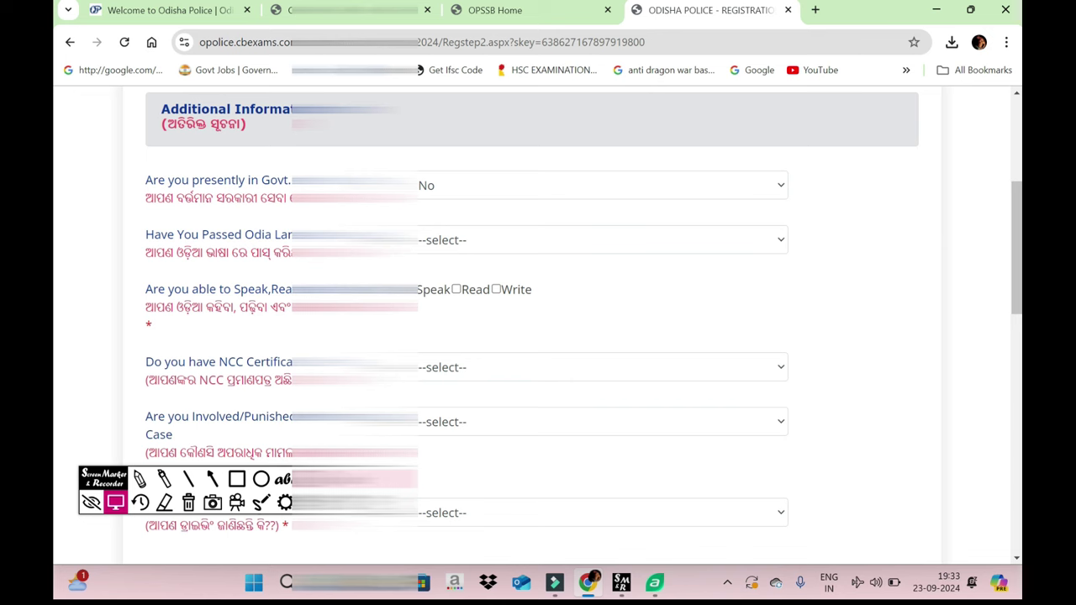
- Mark Odia as passed, with High School Certificate Examination as the eligibility standard
{"action": "left_click", "coordinate": [600, 239]}
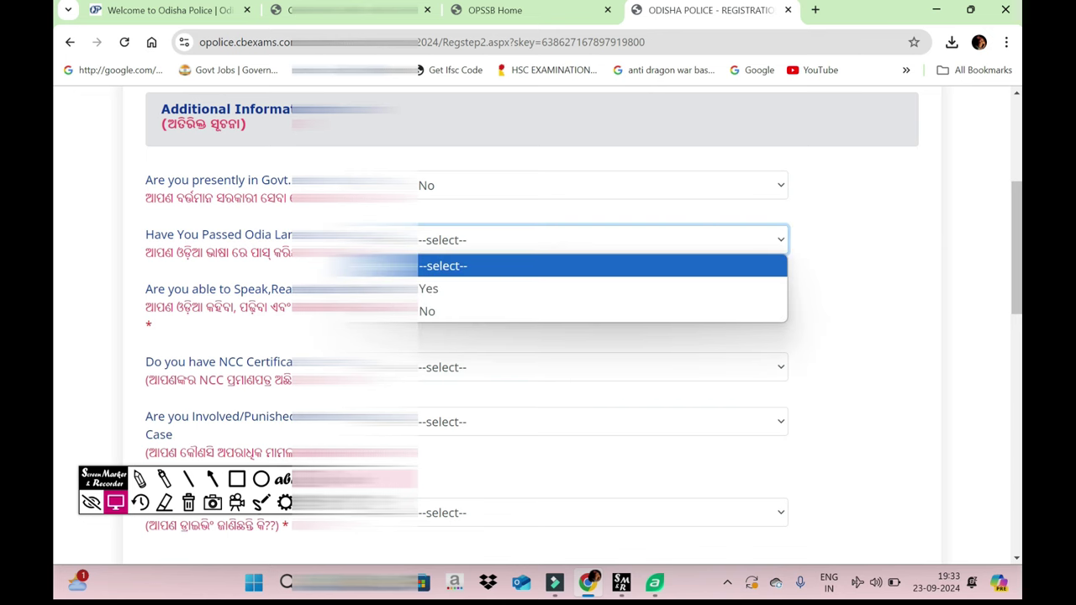
{"action": "left_click", "coordinate": [428, 288]}
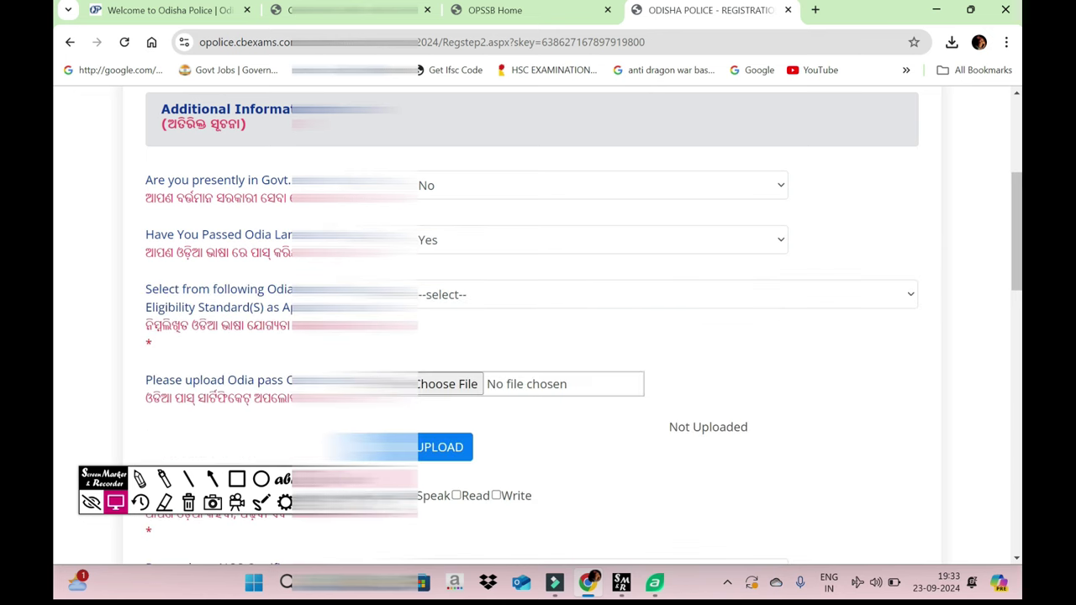
{"action": "scroll", "coordinate": [538, 324], "scroll_direction": "down", "scroll_amount": 1}
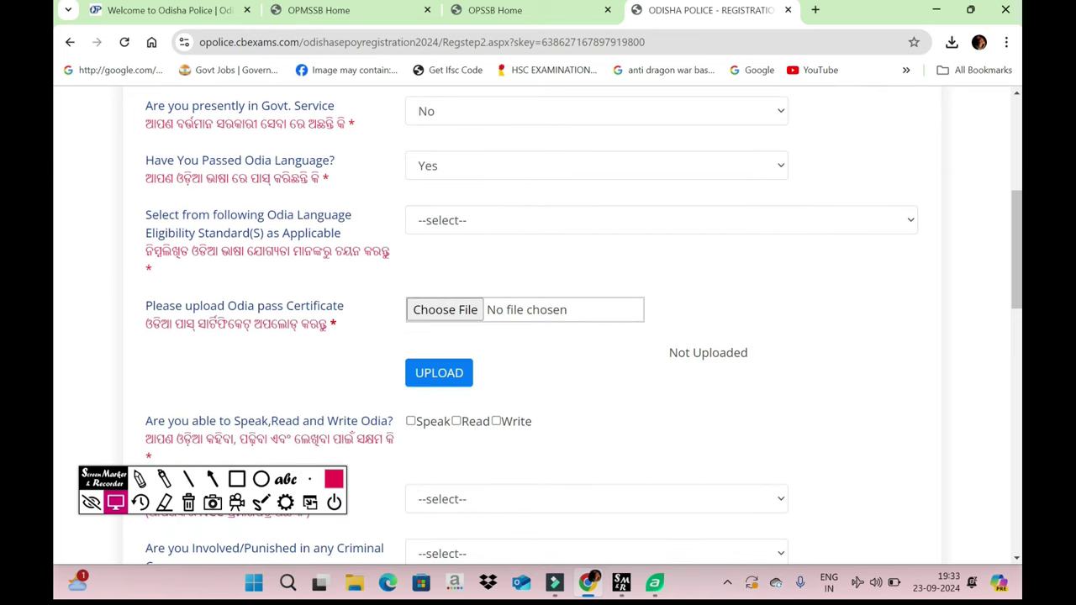
{"action": "left_click", "coordinate": [660, 220]}
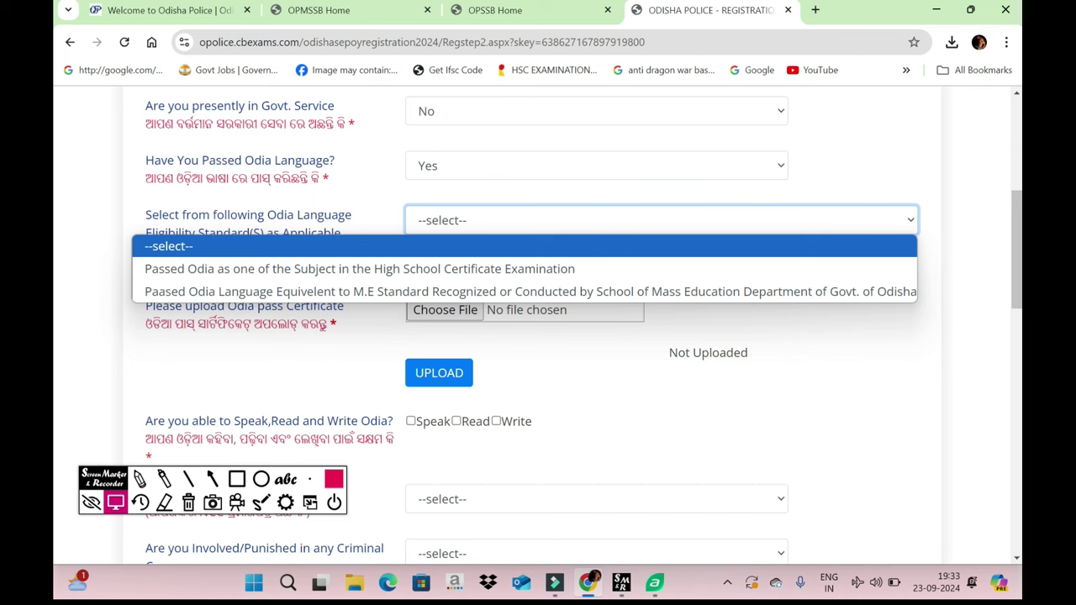
{"action": "left_click", "coordinate": [360, 268]}
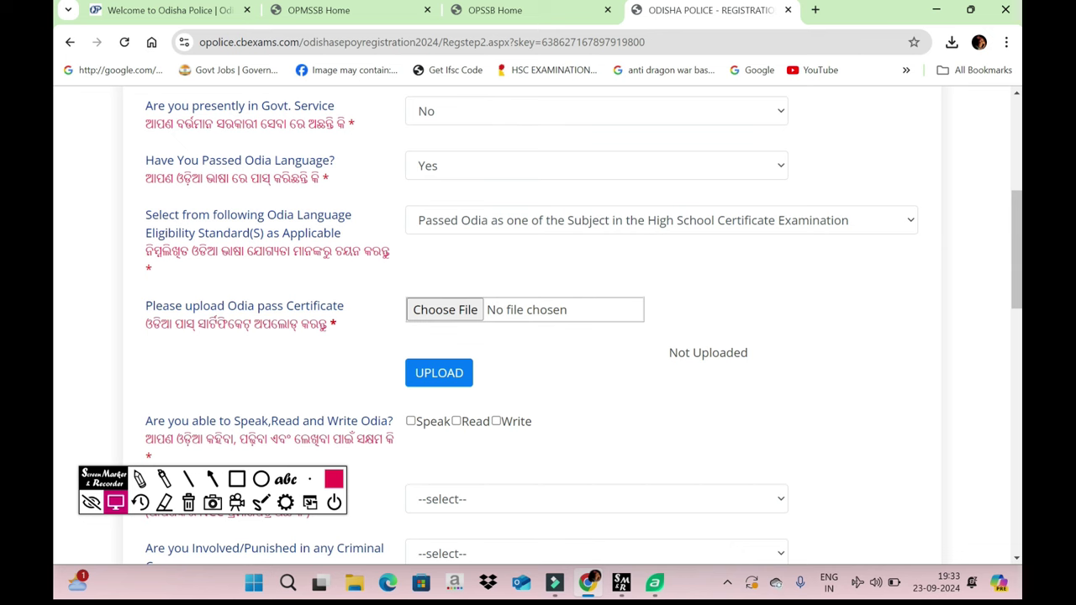
{"action": "scroll", "coordinate": [630, 294], "scroll_direction": "down", "scroll_amount": 2}
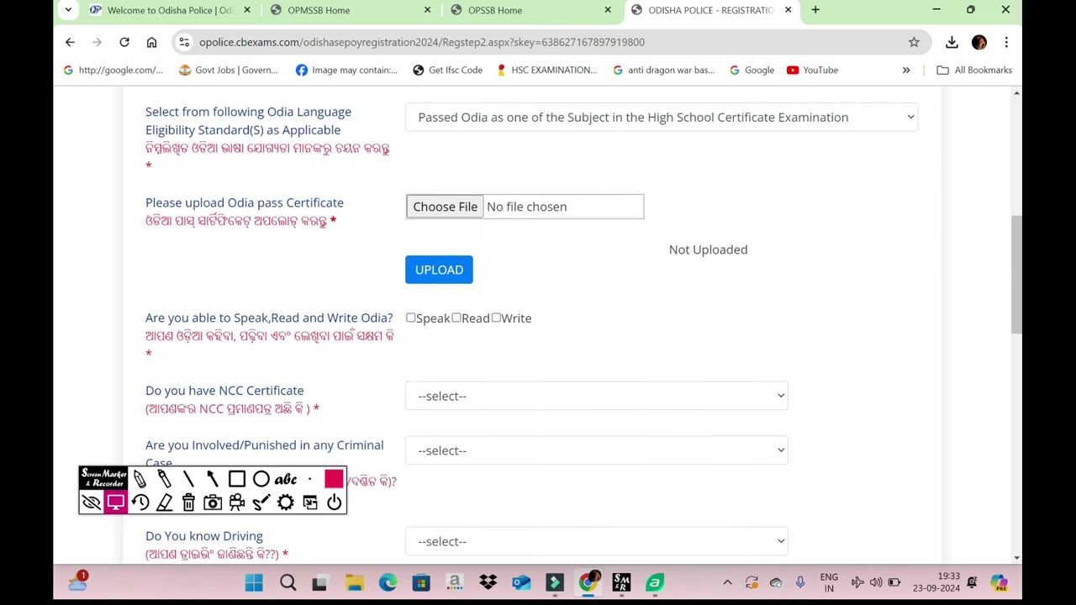
{"action": "left_click", "coordinate": [445, 206]}
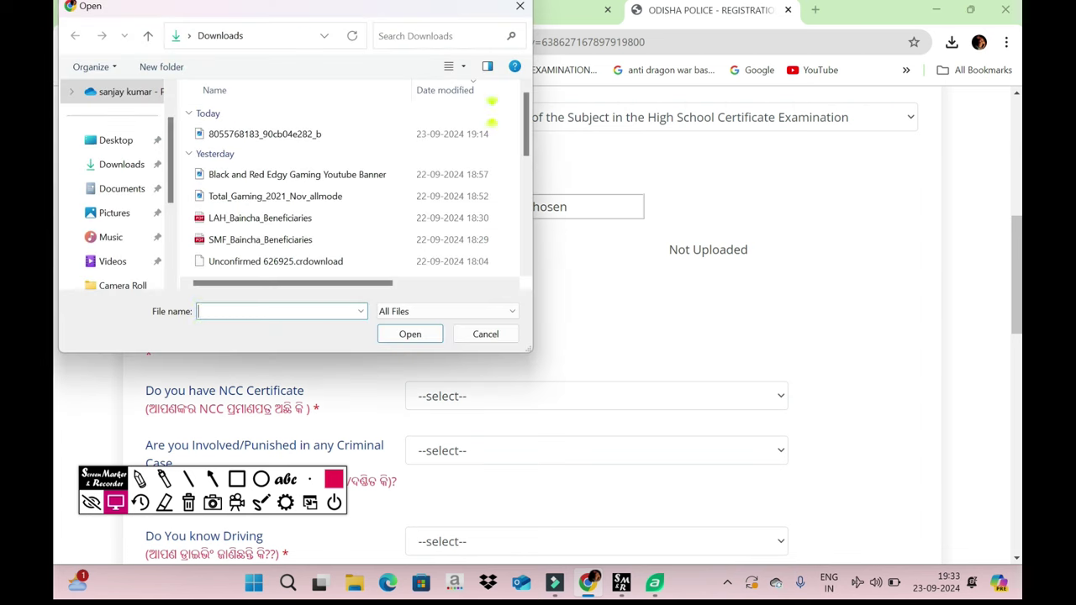
{"action": "left_click", "coordinate": [303, 134]}
{"action": "left_click", "coordinate": [416, 333]}
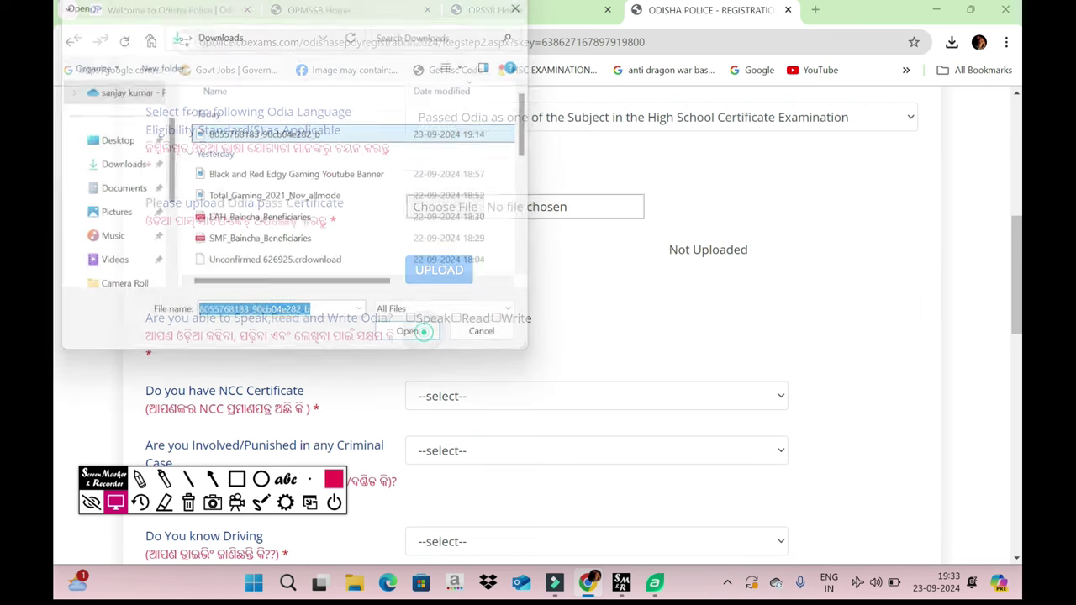
- Tick Speak, Read and Write for Odia
{"action": "scroll", "coordinate": [423, 332], "scroll_direction": "down", "scroll_amount": 2}
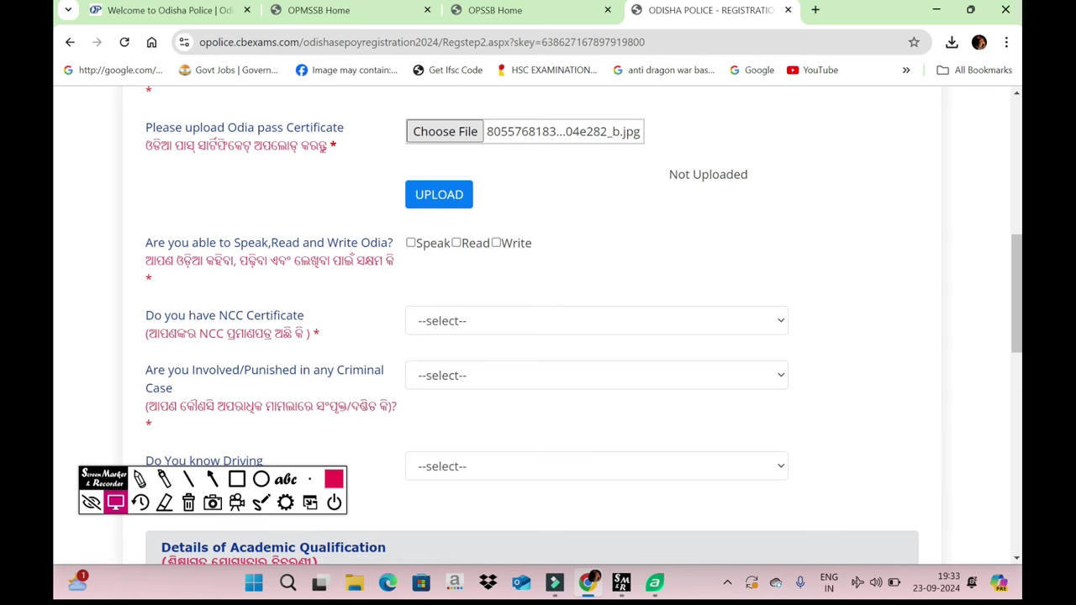
{"action": "left_click", "coordinate": [410, 242]}
{"action": "left_click", "coordinate": [456, 242]}
{"action": "left_click", "coordinate": [496, 242]}
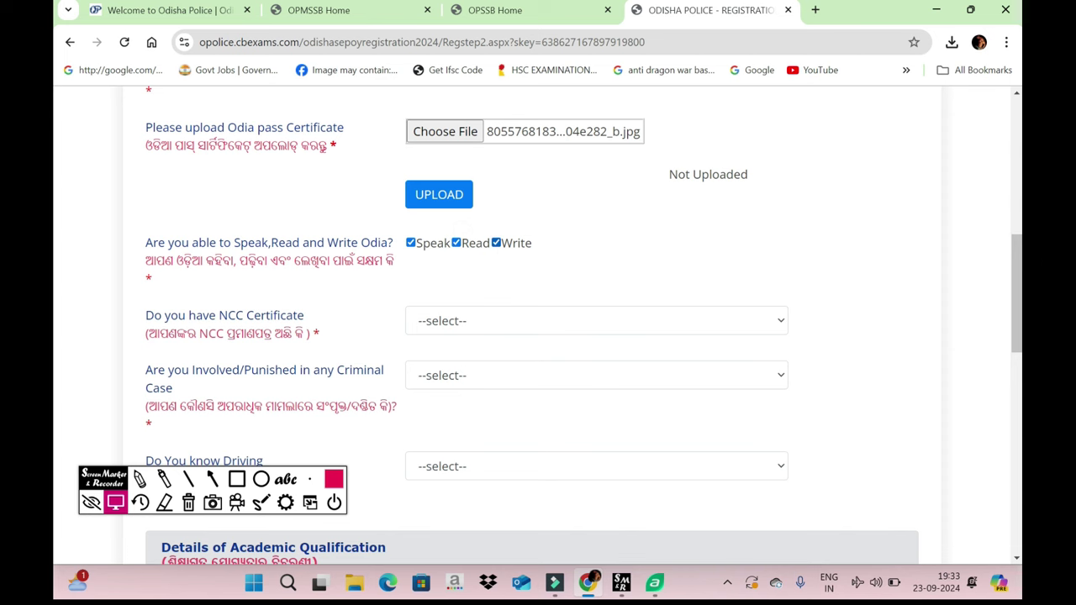
{"action": "scroll", "coordinate": [538, 325], "scroll_direction": "down", "scroll_amount": 2}
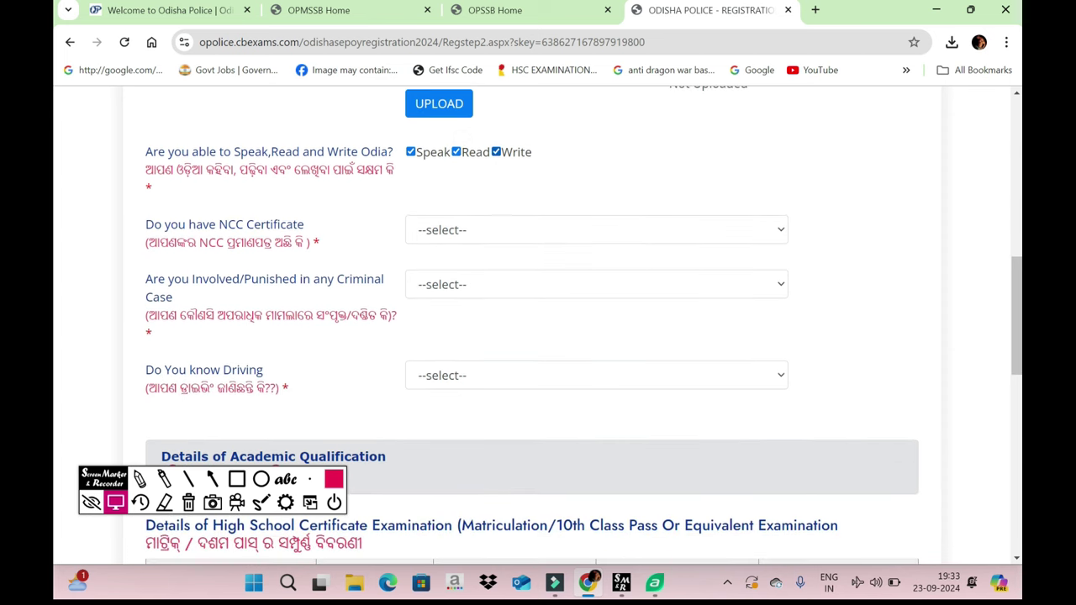
- Answer No to the NCC certificate and criminal case questions
{"action": "left_click", "coordinate": [596, 229]}
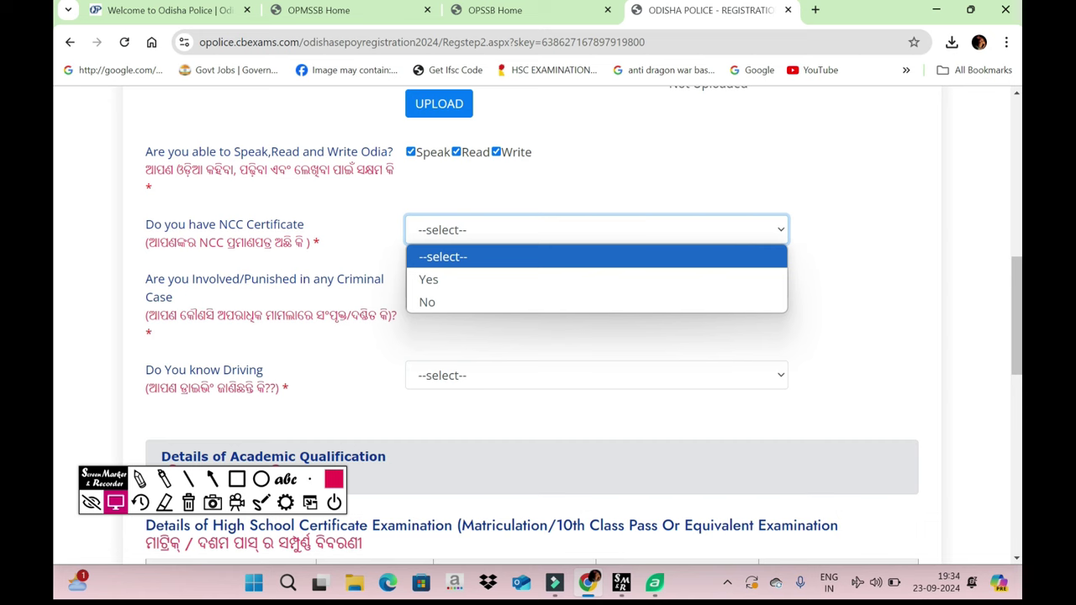
{"action": "left_click", "coordinate": [427, 302]}
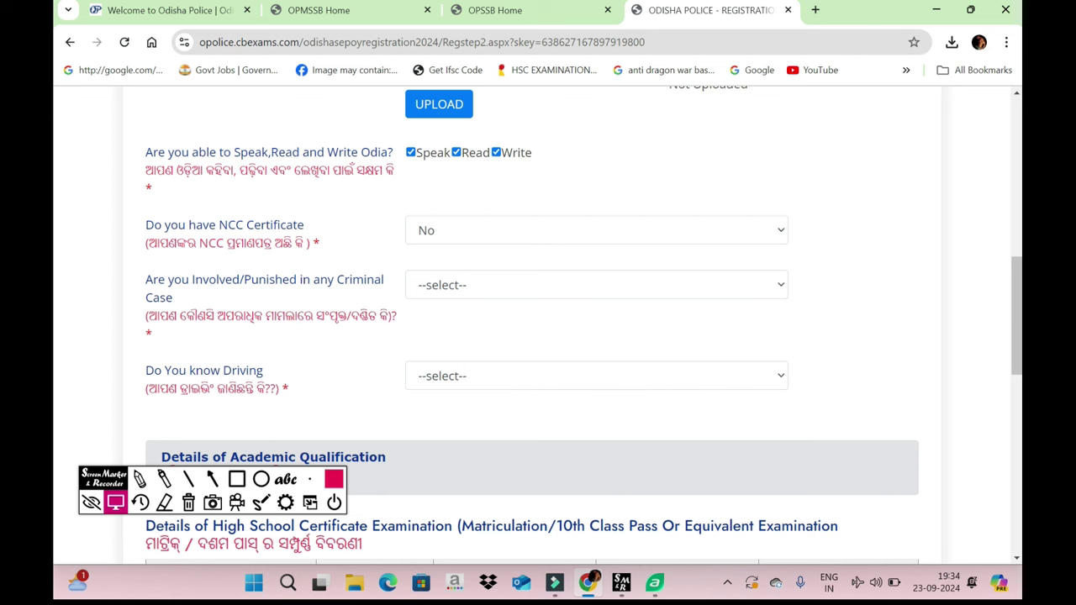
{"action": "left_click", "coordinate": [504, 285]}
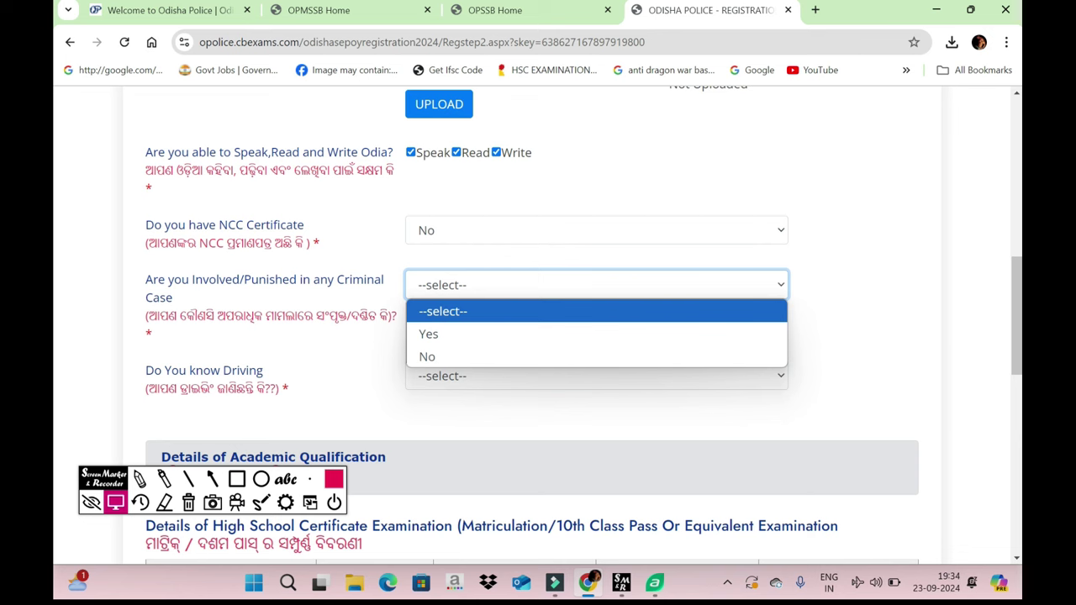
{"action": "left_click", "coordinate": [427, 356]}
- Set the driving question to No, removing the licence fields
{"action": "scroll", "coordinate": [504, 337], "scroll_direction": "down", "scroll_amount": 2}
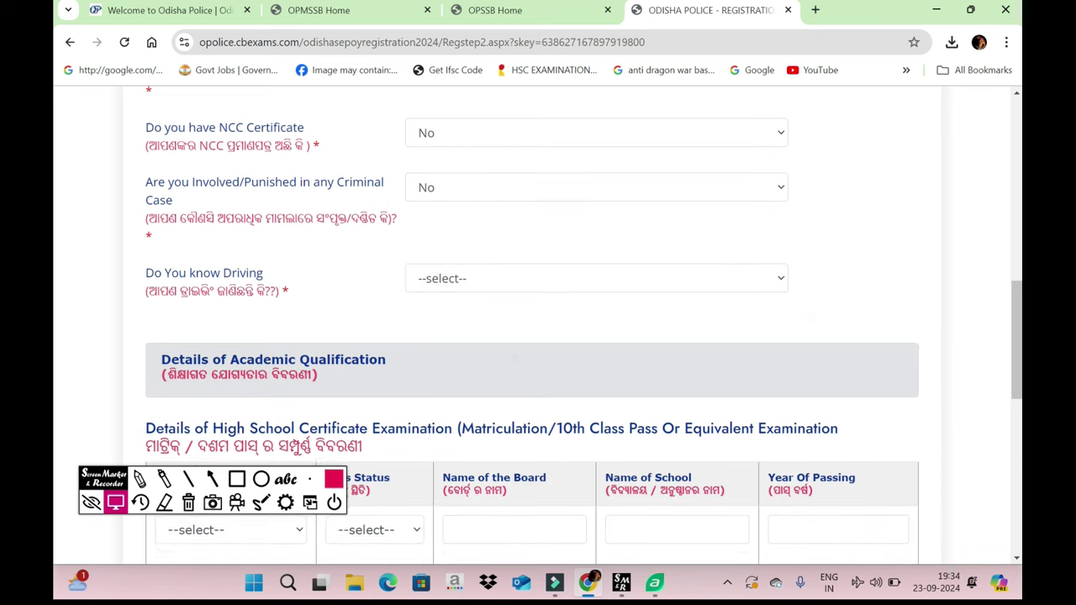
{"action": "left_click", "coordinate": [505, 271]}
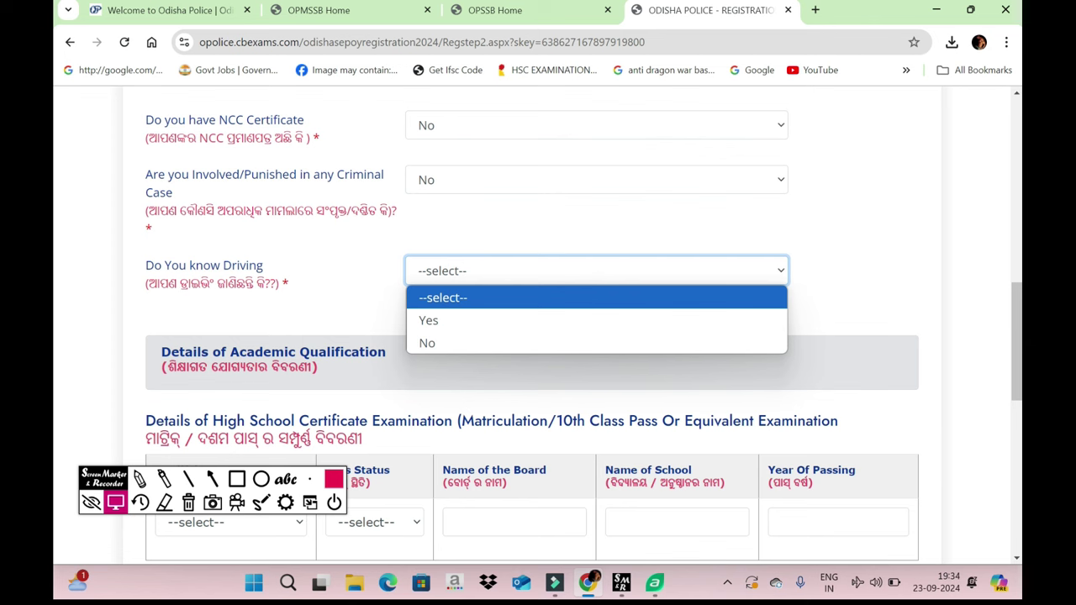
{"action": "key", "text": "Down"}
{"action": "key", "text": "Down"}
{"action": "key", "text": "Return"}
{"action": "key", "text": "alt+Down"}
{"action": "key", "text": "Return"}
{"action": "scroll", "coordinate": [538, 336], "scroll_direction": "down", "scroll_amount": 2}
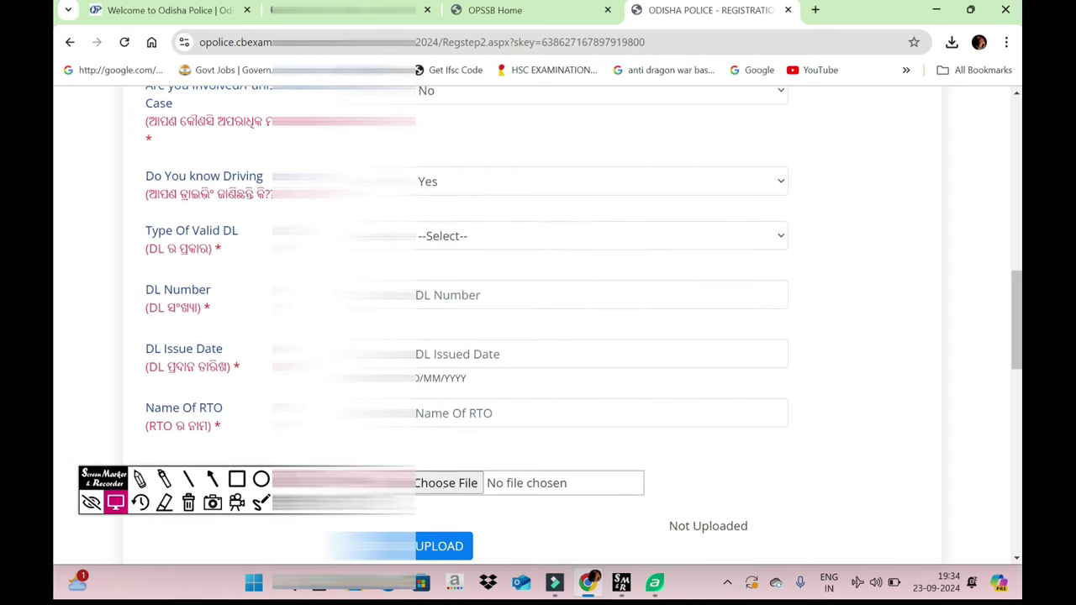
{"action": "key", "text": "alt+Down"}
{"action": "key", "text": "Down"}
{"action": "key", "text": "Return"}
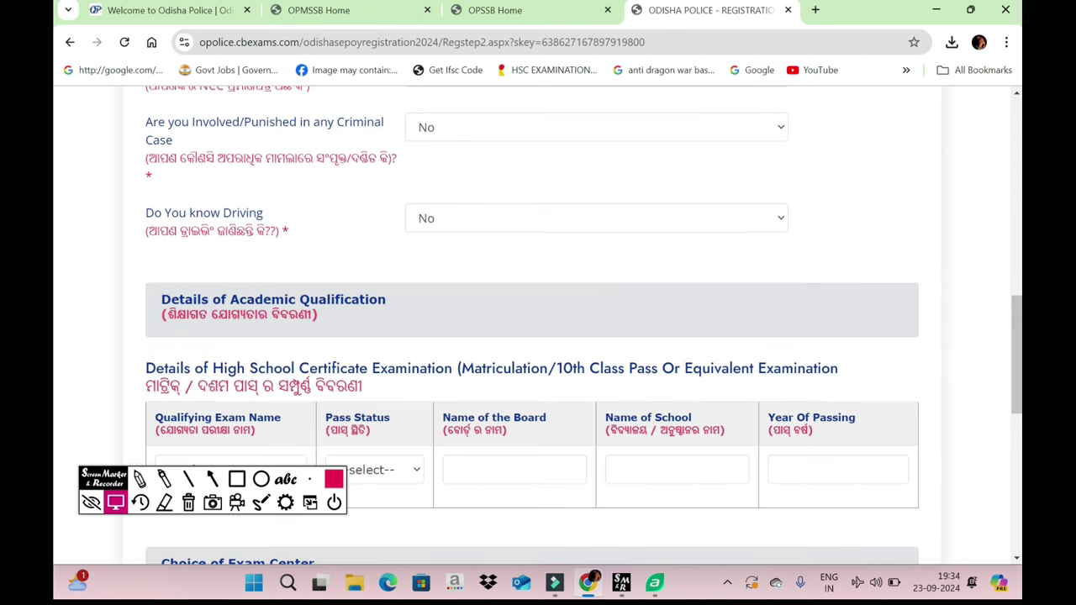
{"action": "scroll", "coordinate": [538, 336], "scroll_direction": "down", "scroll_amount": 3}
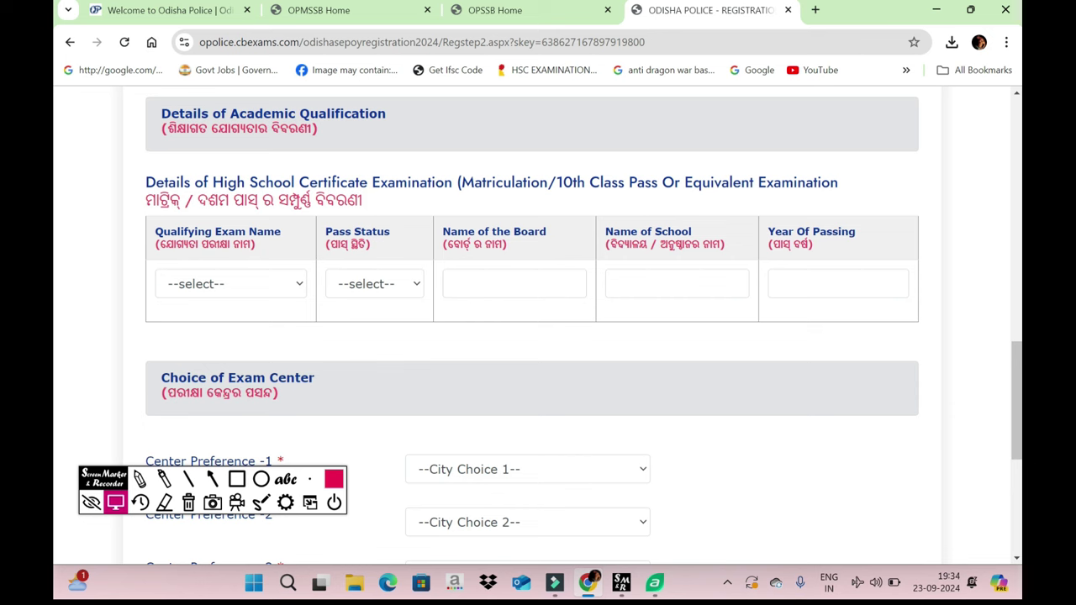
- Choose 10th/Matriculation as the qualifying exam with status Pass
{"action": "scroll", "coordinate": [538, 336], "scroll_direction": "up", "scroll_amount": 1}
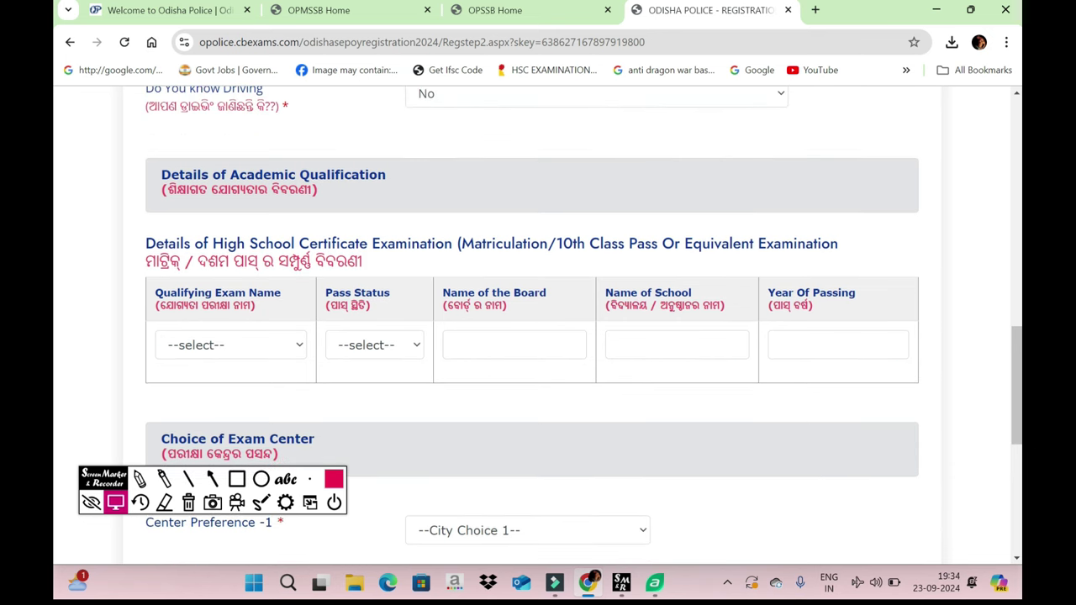
{"action": "scroll", "coordinate": [202, 350], "scroll_direction": "down", "scroll_amount": 1}
{"action": "left_click", "coordinate": [231, 298]}
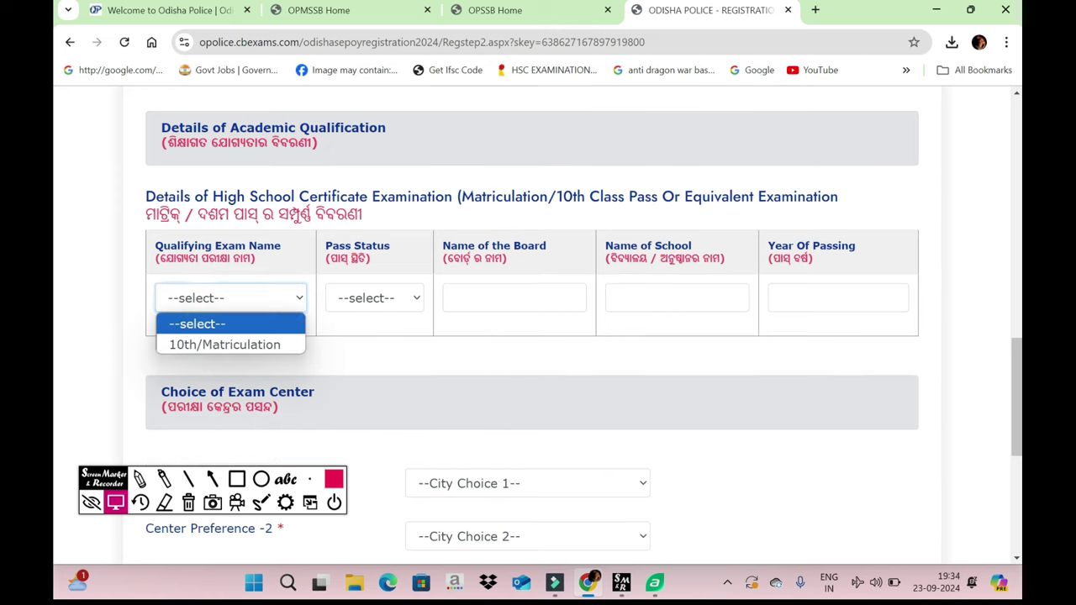
{"action": "left_click", "coordinate": [201, 345]}
{"action": "left_click", "coordinate": [374, 297]}
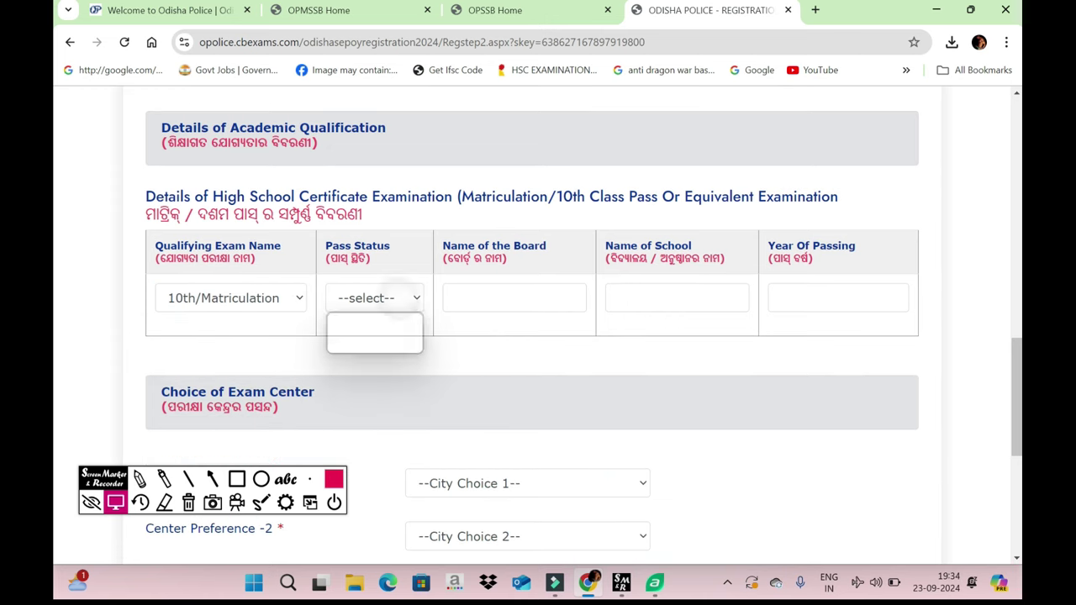
{"action": "left_click", "coordinate": [353, 344]}
- Enter board BSE ODISHA, school TOWN HIGH SCHOOL and passing year 2016
{"action": "left_click", "coordinate": [494, 296]}
{"action": "type", "text": "BSE ODISHA"}
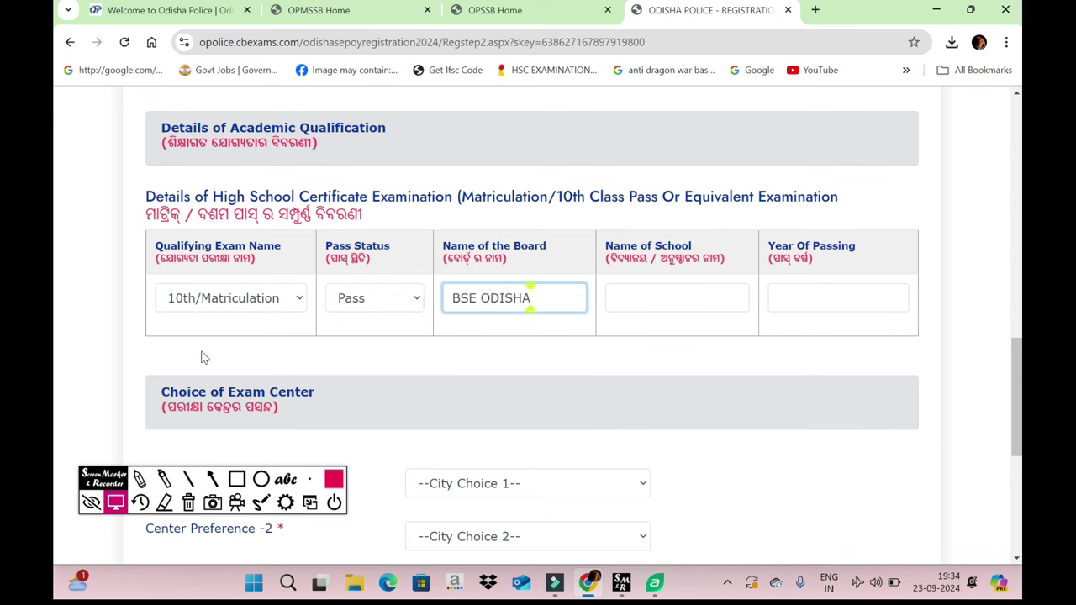
{"action": "key", "text": "Tab"}
{"action": "type", "text": "TOWN H"}
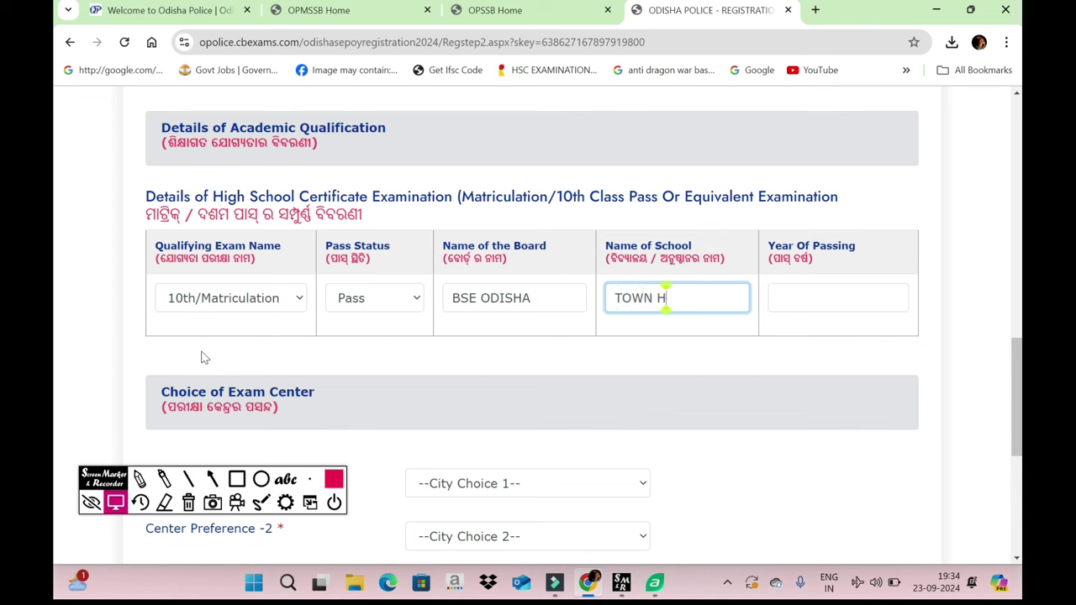
{"action": "type", "text": "IGH SV"}
{"action": "key", "text": "BackSpace"}
{"action": "type", "text": "CHOOL"}
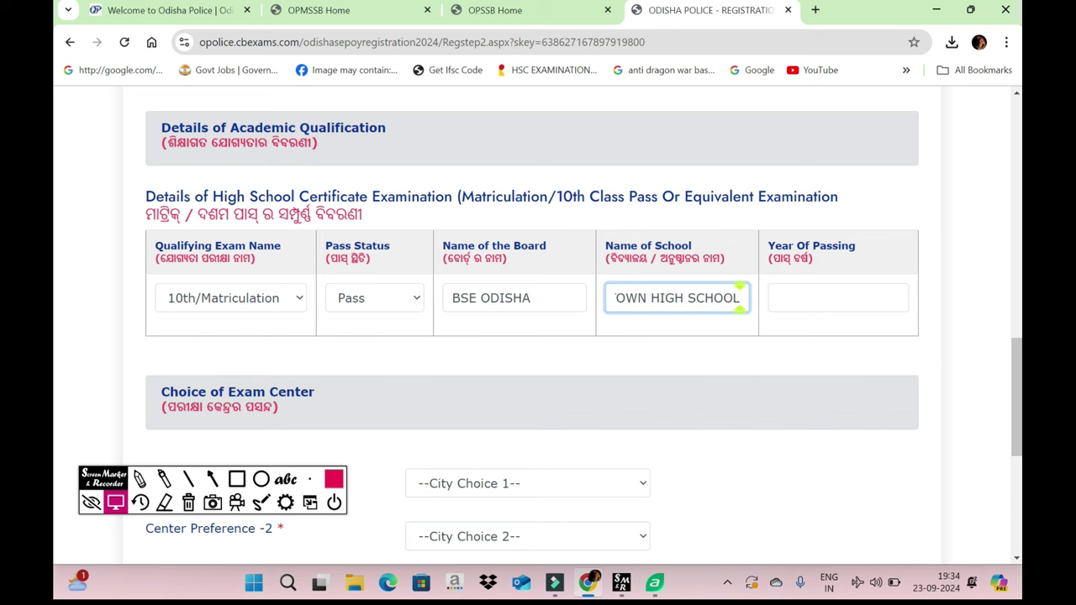
{"action": "left_click", "coordinate": [838, 298]}
{"action": "type", "text": "201"}
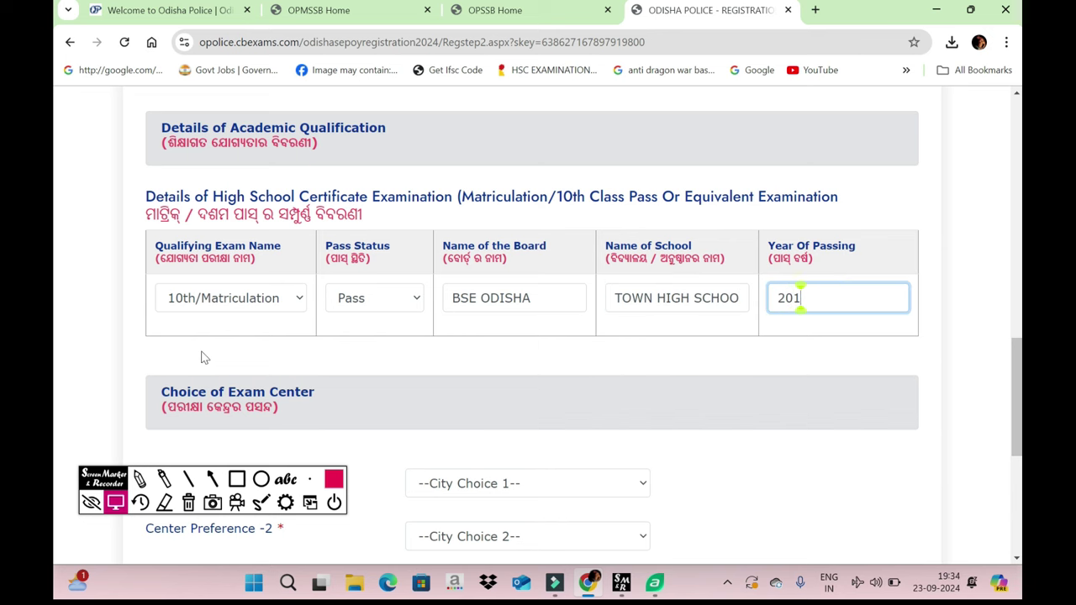
{"action": "type", "text": "6"}
- Set centre choices 1–5 to BALASORE, BHADRAK, CUTTACK, BARAGARH, KEONJHAR and submit
{"action": "scroll", "coordinate": [202, 358], "scroll_direction": "down", "scroll_amount": 3}
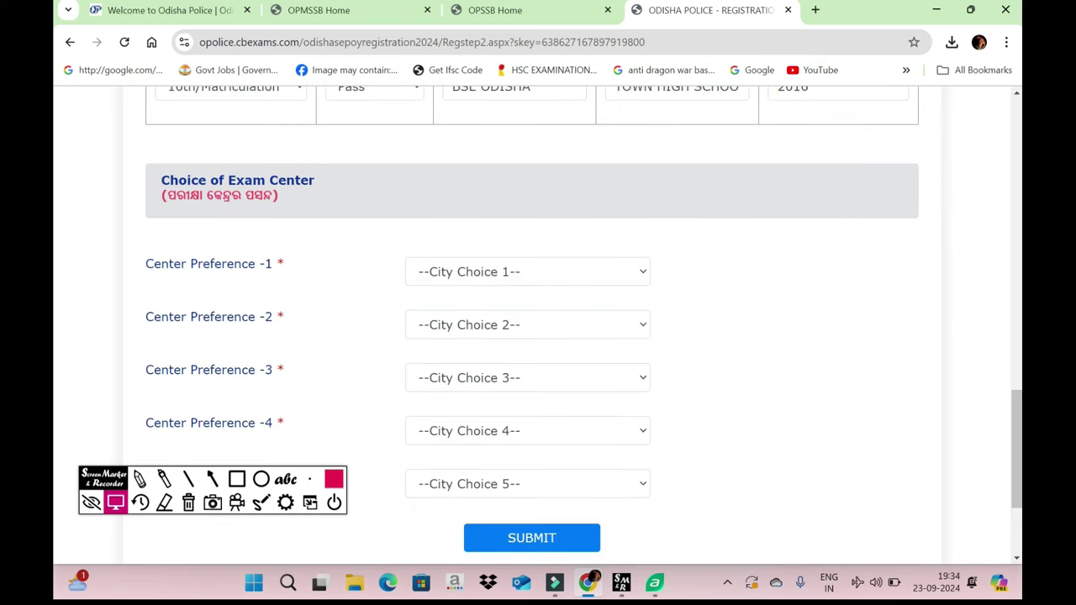
{"action": "left_click", "coordinate": [527, 272]}
{"action": "left_click", "coordinate": [451, 337]}
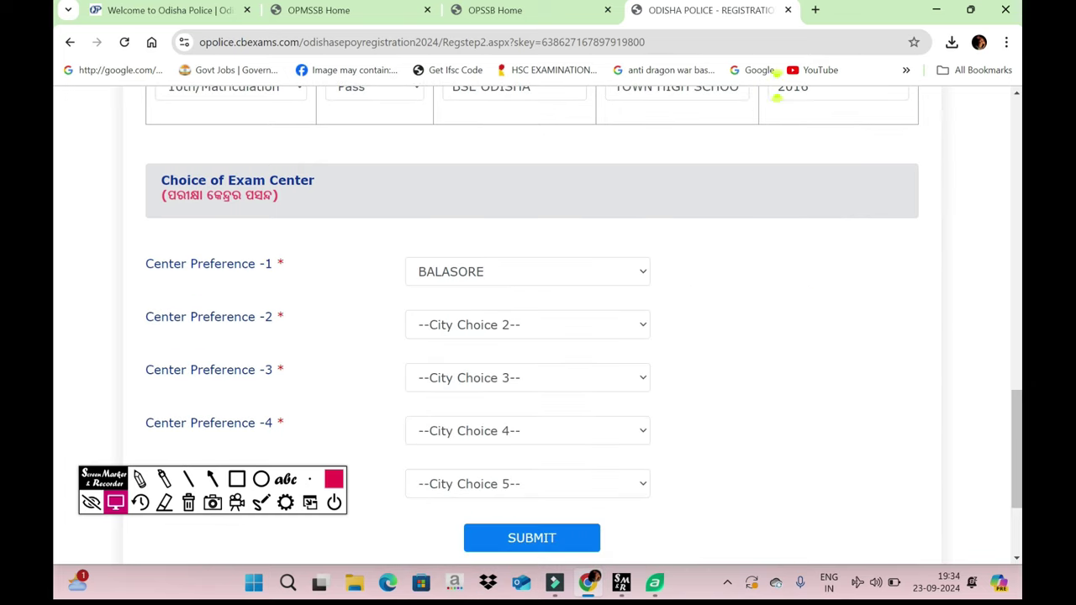
{"action": "left_click", "coordinate": [527, 325]}
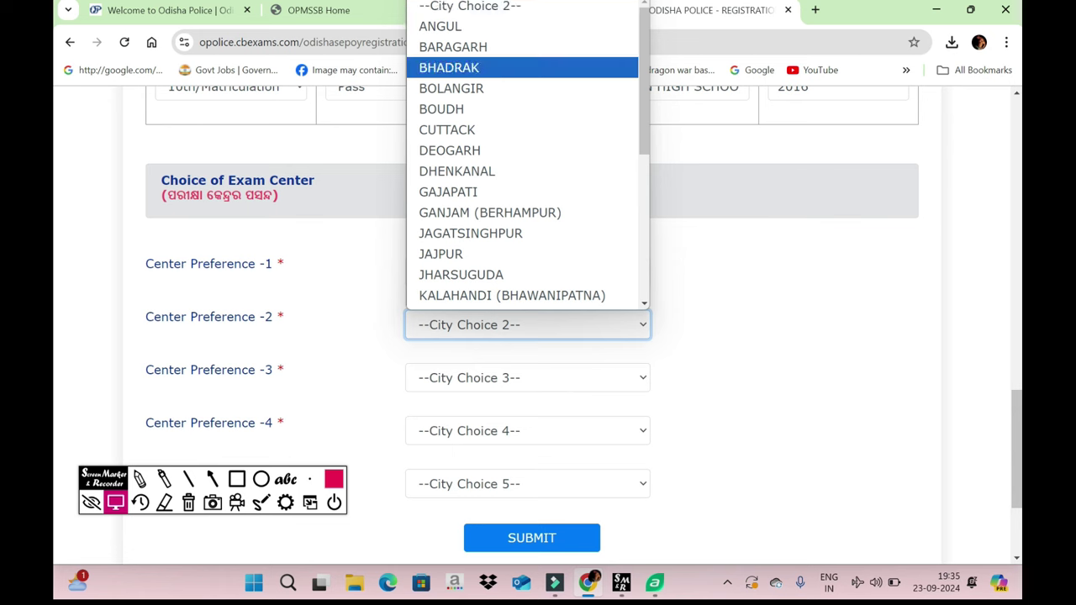
{"action": "left_click", "coordinate": [449, 67]}
{"action": "left_click", "coordinate": [527, 378]}
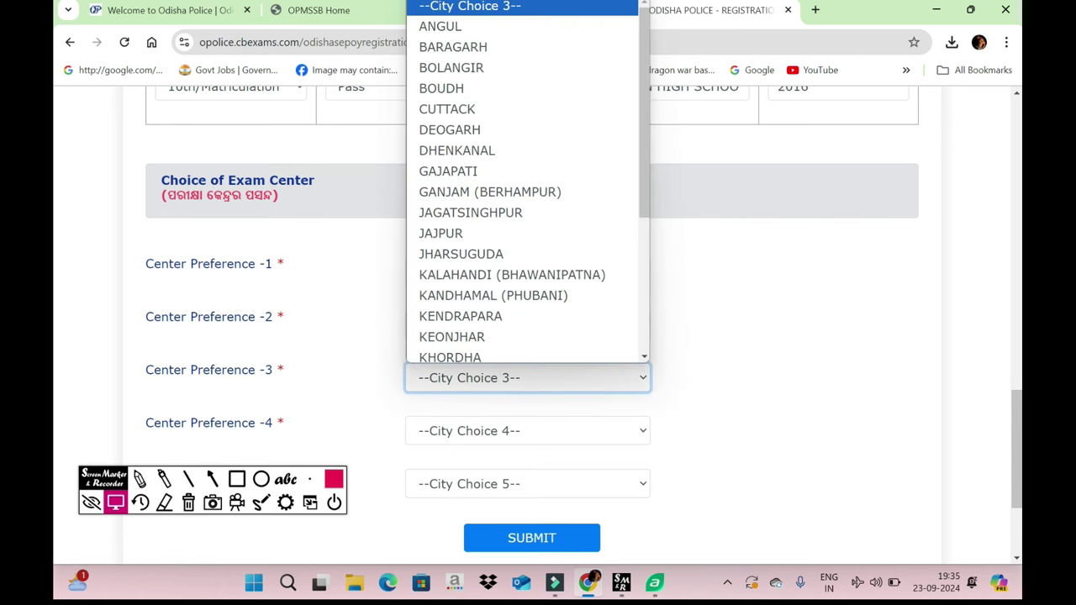
{"action": "left_click", "coordinate": [446, 109]}
{"action": "left_click", "coordinate": [527, 430]}
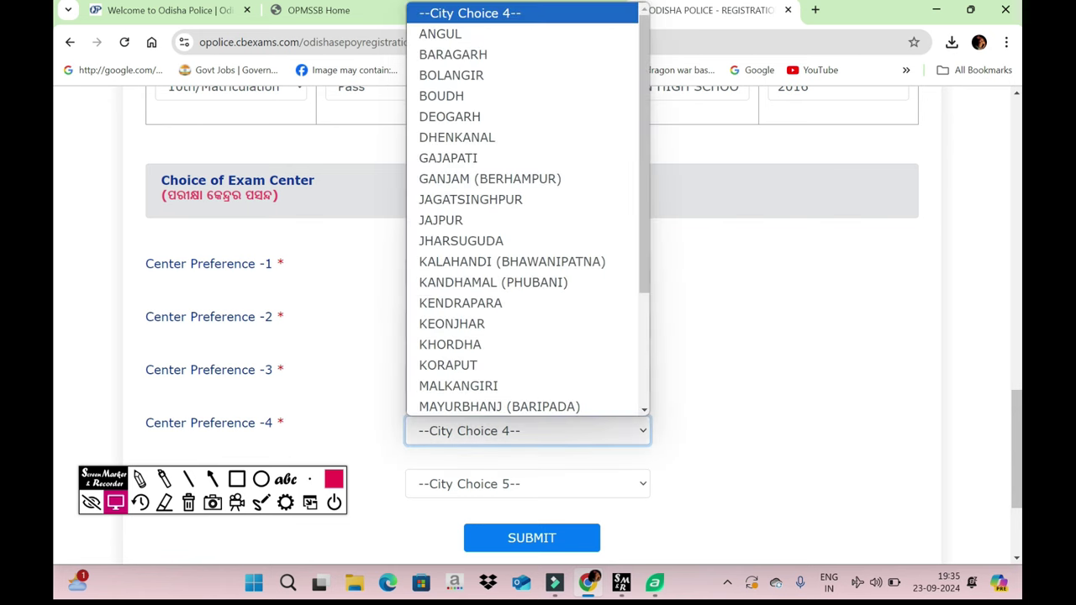
{"action": "left_click", "coordinate": [453, 54]}
{"action": "left_click", "coordinate": [527, 484]}
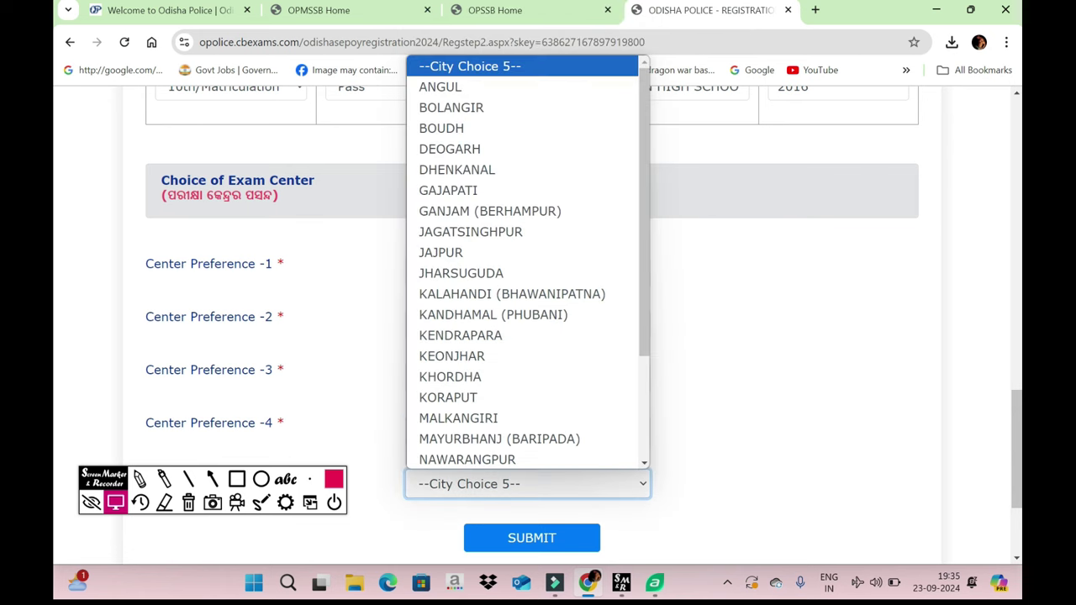
{"action": "left_click", "coordinate": [471, 354]}
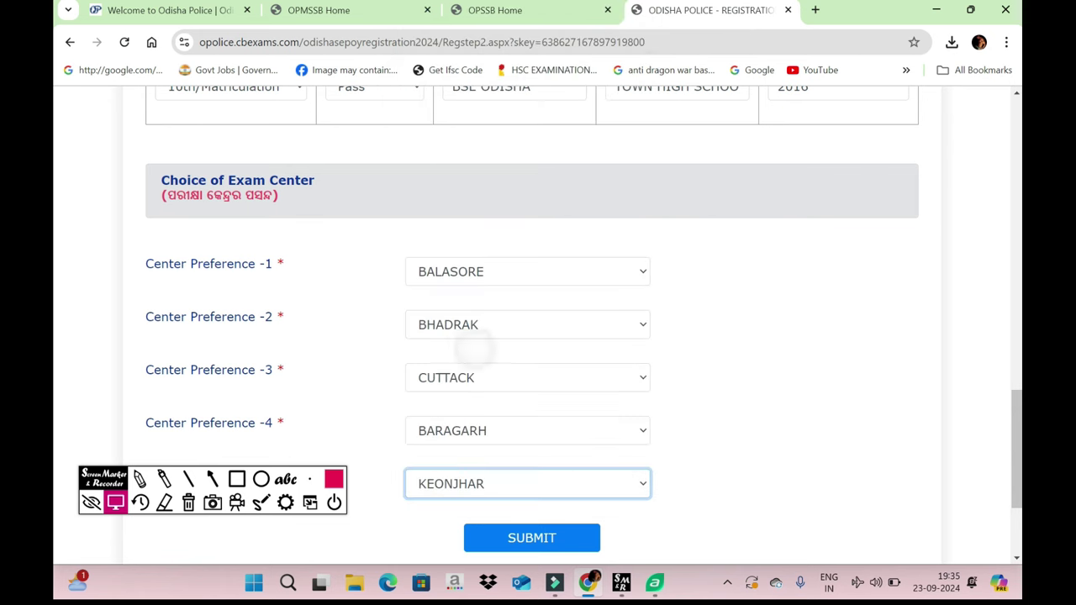
{"action": "scroll", "coordinate": [505, 336], "scroll_direction": "down", "scroll_amount": 2}
{"action": "left_click", "coordinate": [542, 369]}
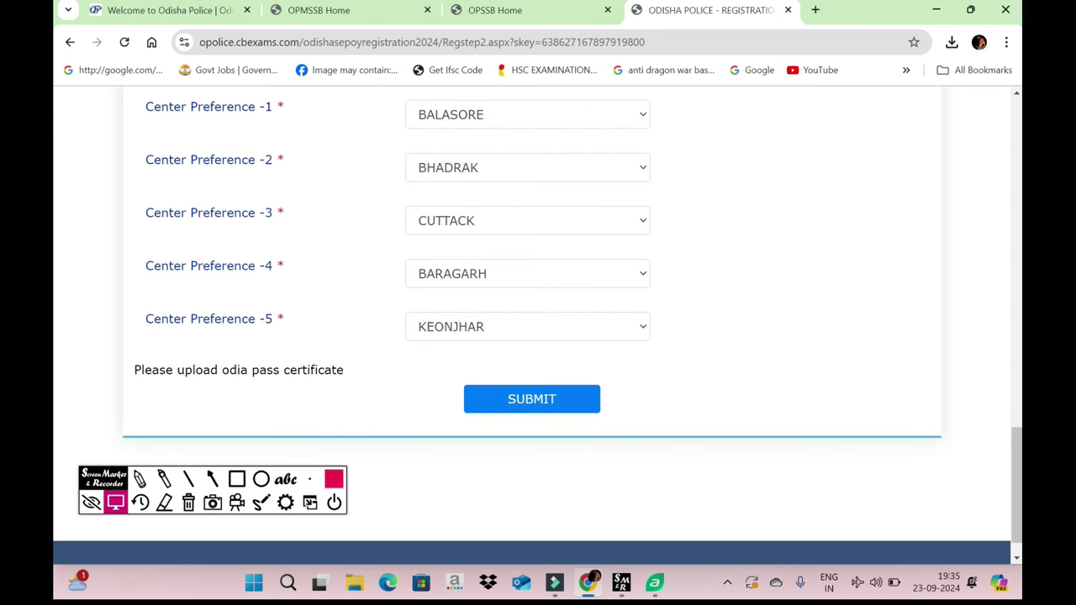
- Check that the driving answer still reads No
{"action": "scroll", "coordinate": [538, 325], "scroll_direction": "up", "scroll_amount": 5}
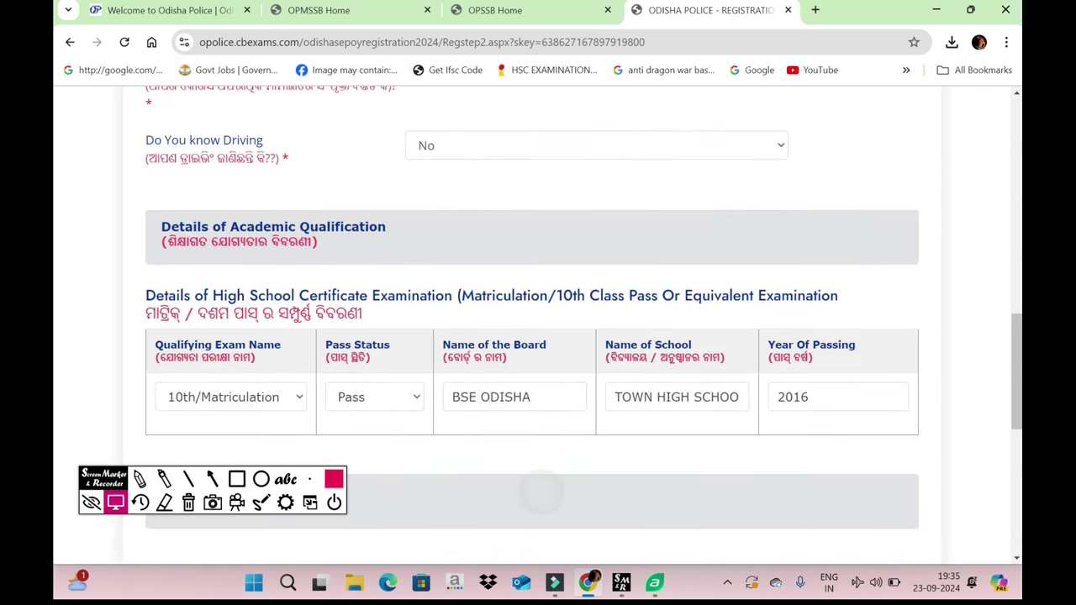
{"action": "scroll", "coordinate": [542, 336], "scroll_direction": "down", "scroll_amount": 2}
{"action": "scroll", "coordinate": [567, 420], "scroll_direction": "up", "scroll_amount": 6}
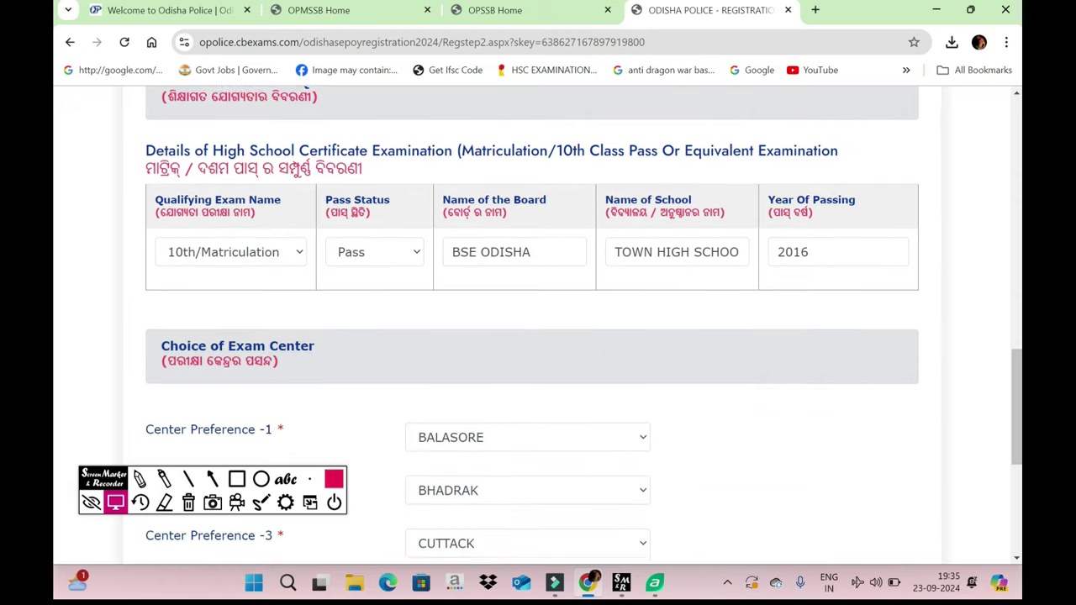
{"action": "left_click", "coordinate": [568, 498]}
{"action": "left_click", "coordinate": [567, 509]}
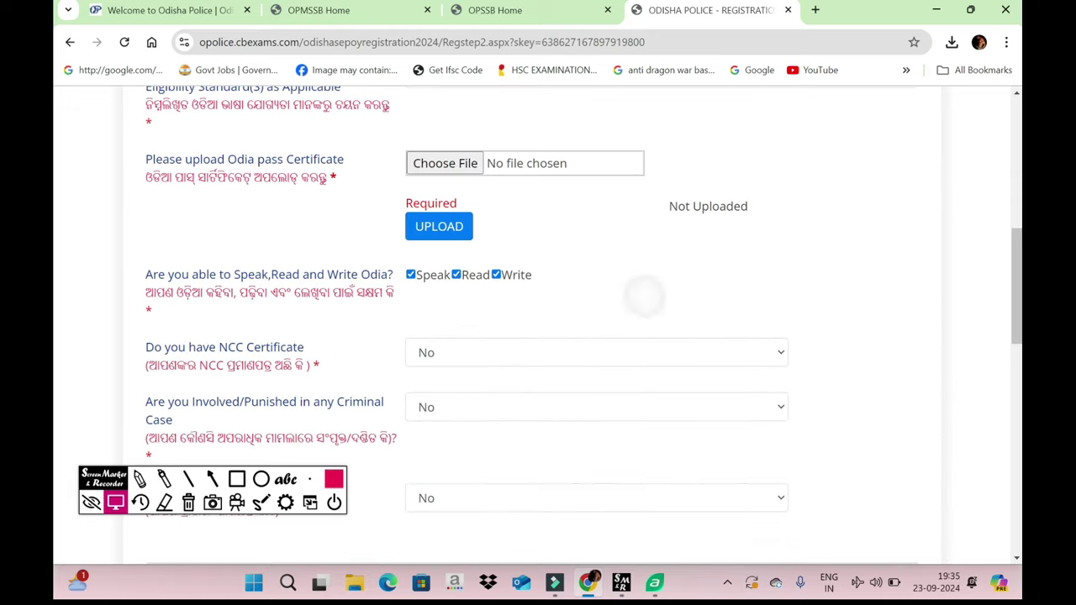
{"action": "scroll", "coordinate": [538, 320], "scroll_direction": "up", "scroll_amount": 1}
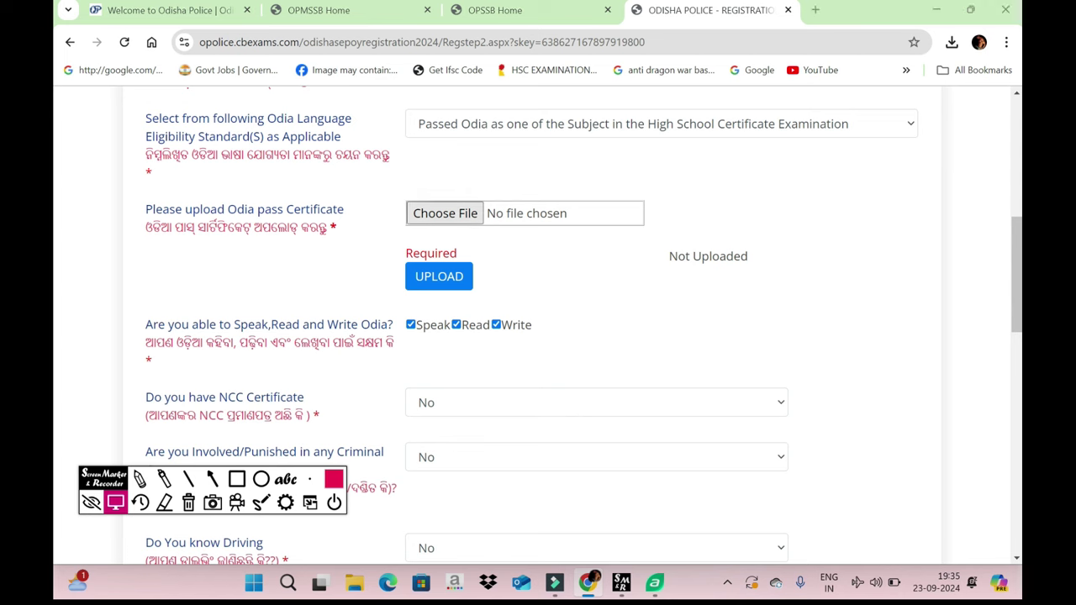
- Upload the downloaded image as the Odia pass certificate
{"action": "left_click", "coordinate": [444, 213]}
{"action": "left_click", "coordinate": [265, 134]}
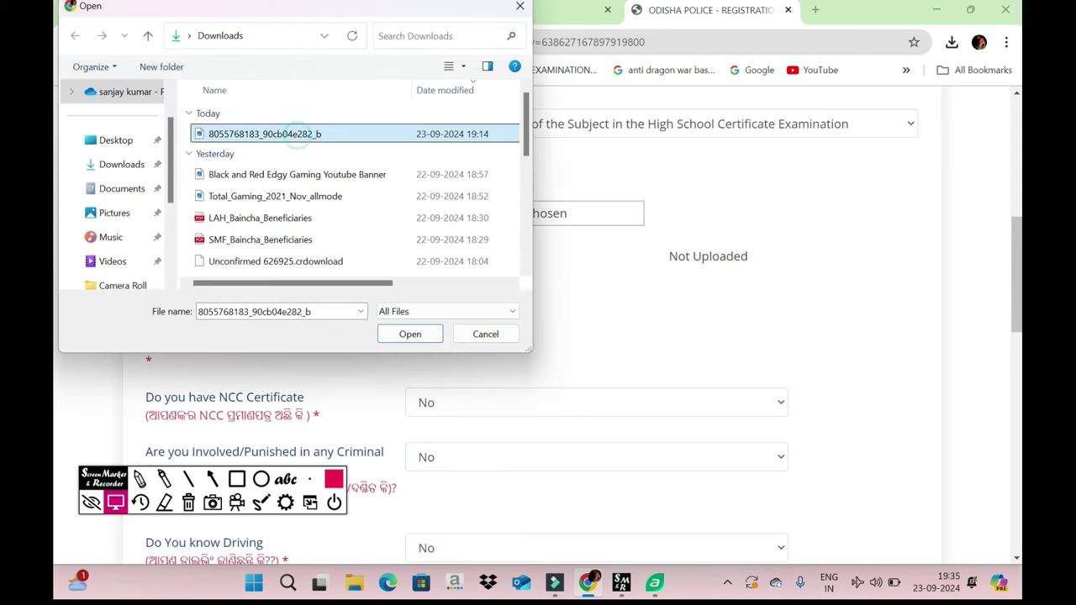
{"action": "left_click", "coordinate": [410, 333]}
{"action": "left_click", "coordinate": [420, 276]}
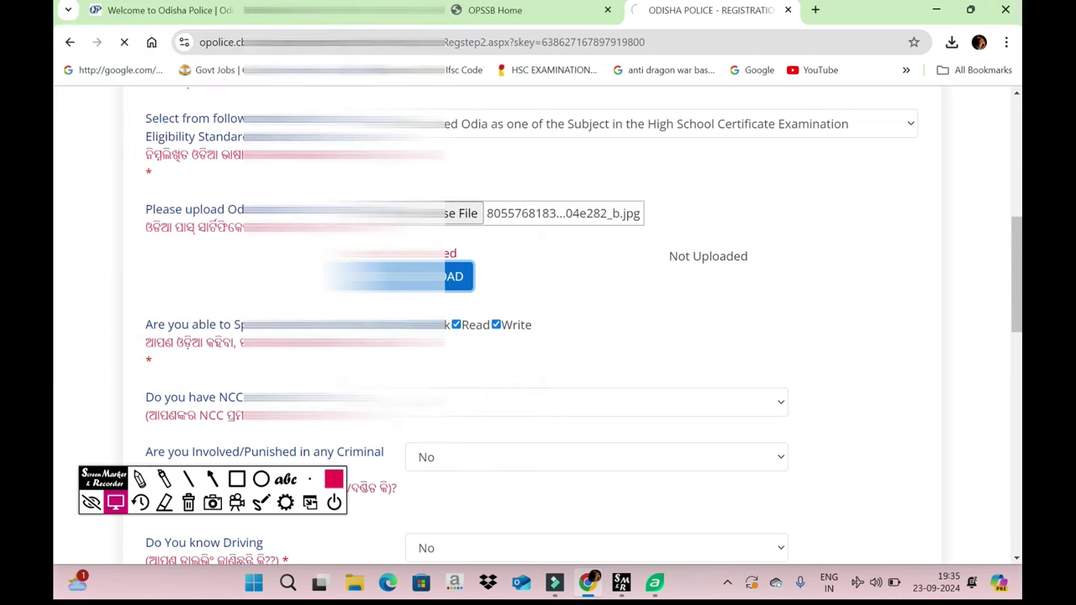
- Submit the qualification details and confirm them
{"action": "scroll", "coordinate": [538, 336], "scroll_direction": "down", "scroll_amount": 10}
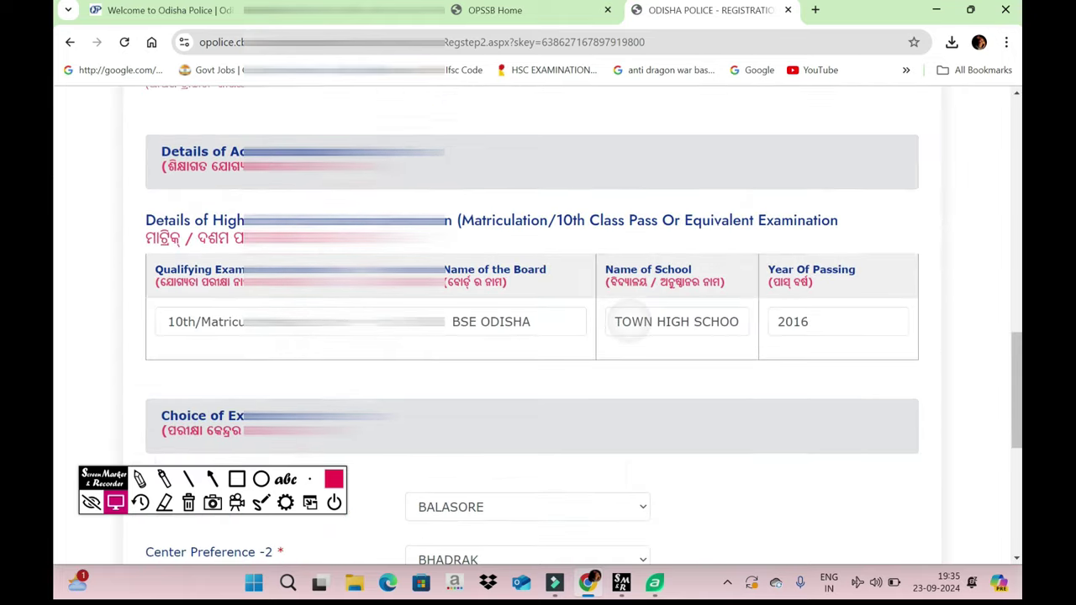
{"action": "left_click", "coordinate": [531, 362]}
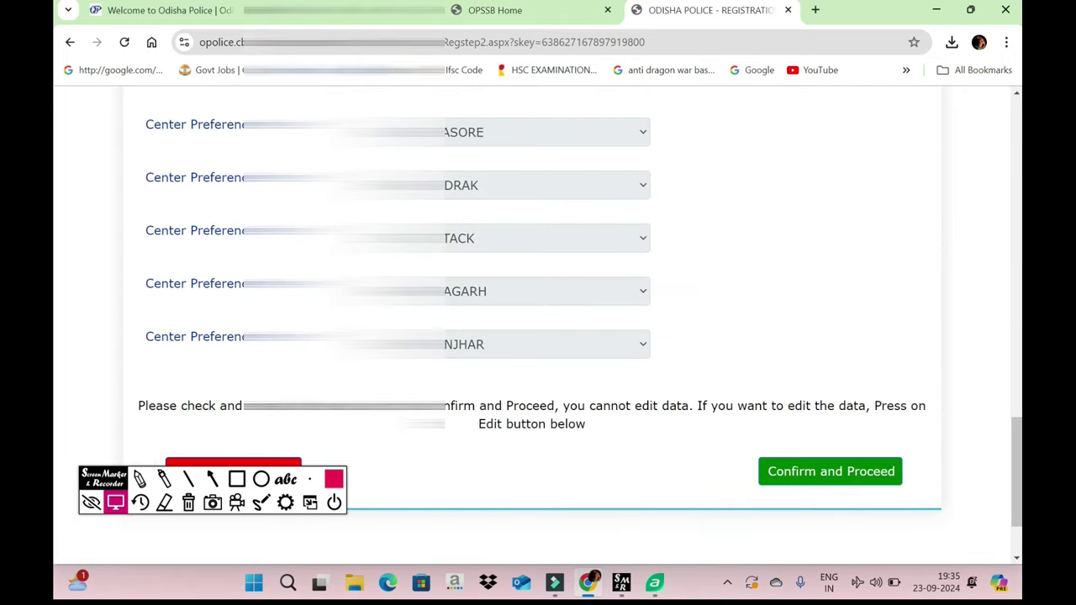
{"action": "left_click", "coordinate": [831, 470]}
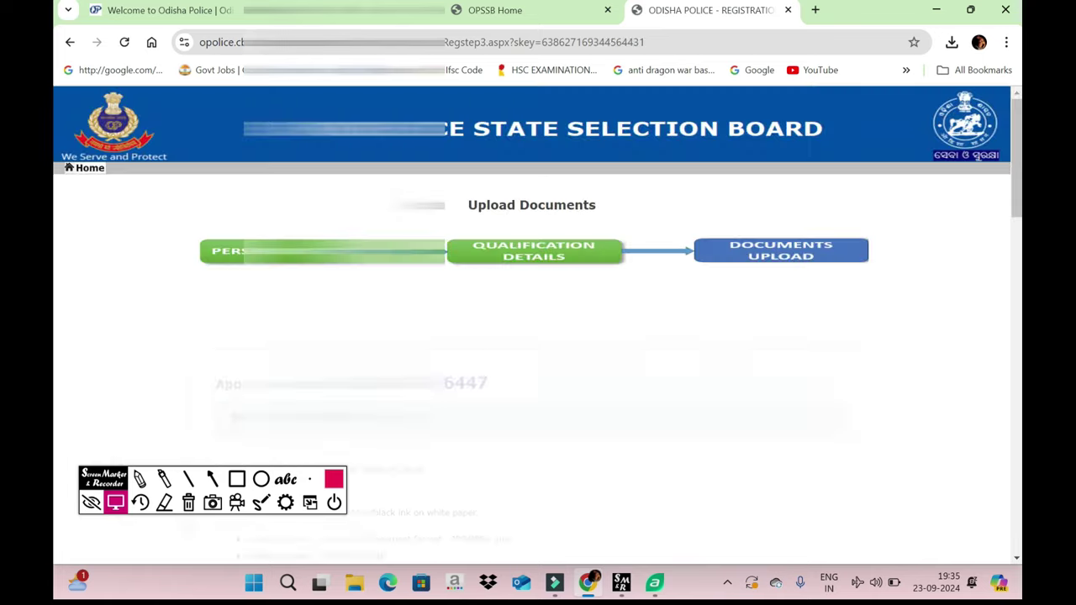
- Tick the declaration at the bottom of Upload Documents and request the form preview
{"action": "scroll", "coordinate": [539, 337], "scroll_direction": "down", "scroll_amount": 4}
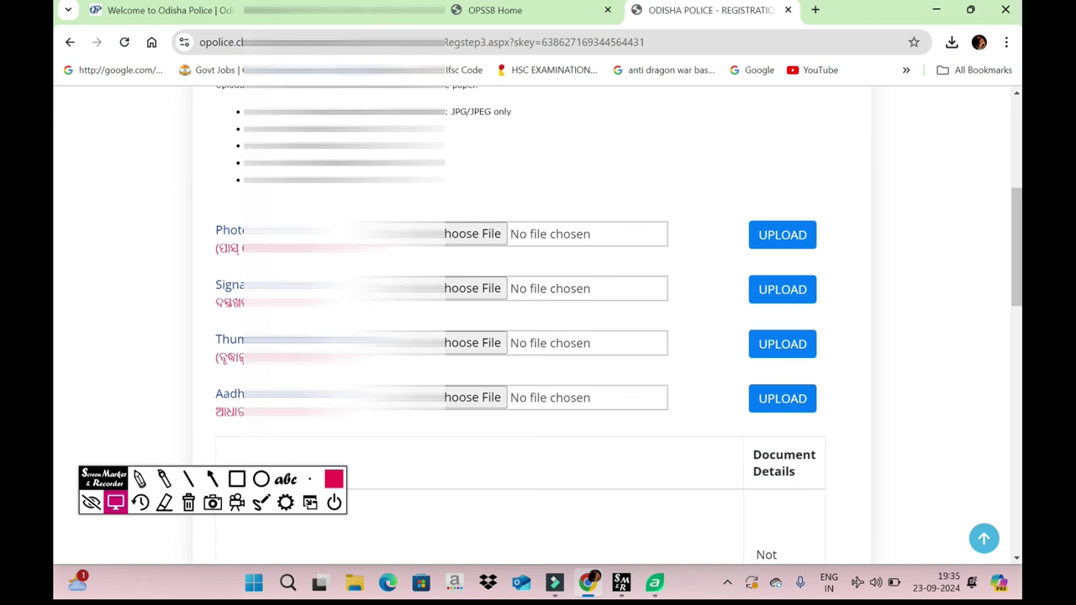
{"action": "scroll", "coordinate": [538, 336], "scroll_direction": "down", "scroll_amount": 1}
{"action": "scroll", "coordinate": [600, 337], "scroll_direction": "down", "scroll_amount": 8}
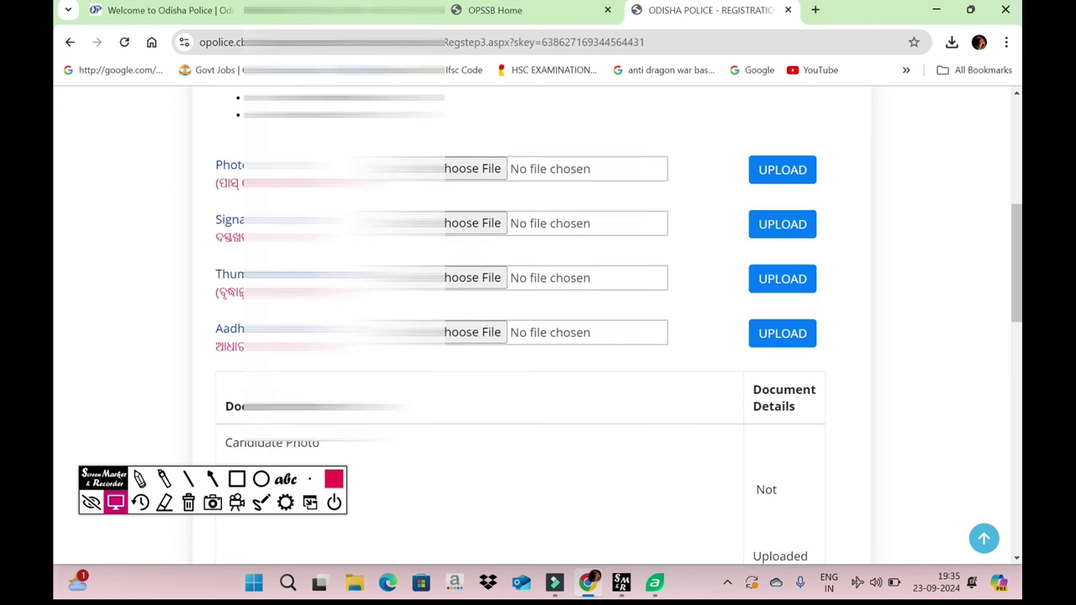
{"action": "scroll", "coordinate": [538, 336], "scroll_direction": "down", "scroll_amount": 2}
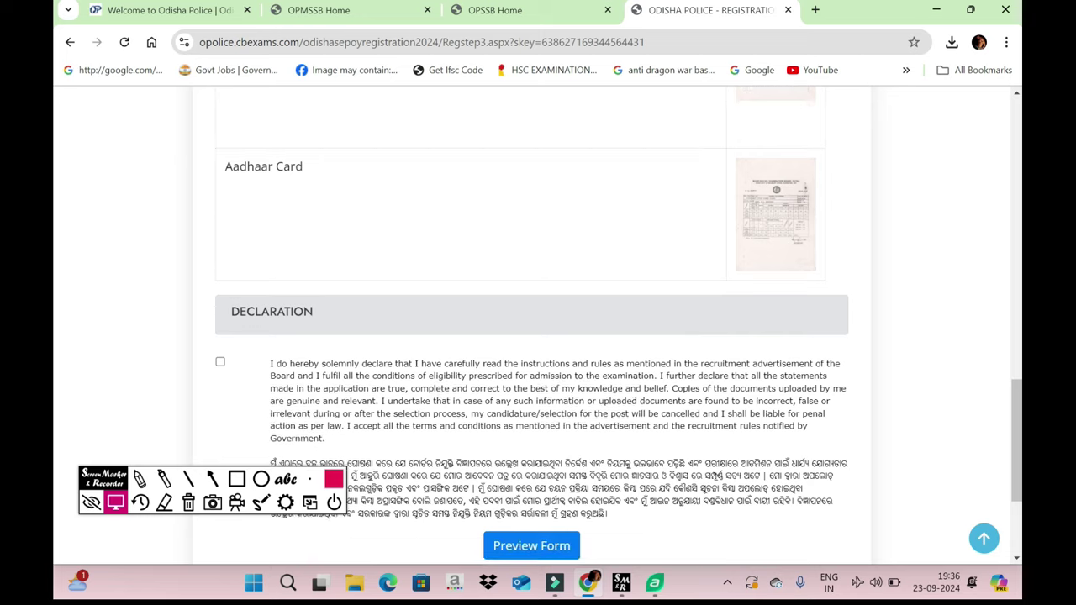
{"action": "left_click", "coordinate": [220, 250]}
{"action": "left_click", "coordinate": [532, 434]}
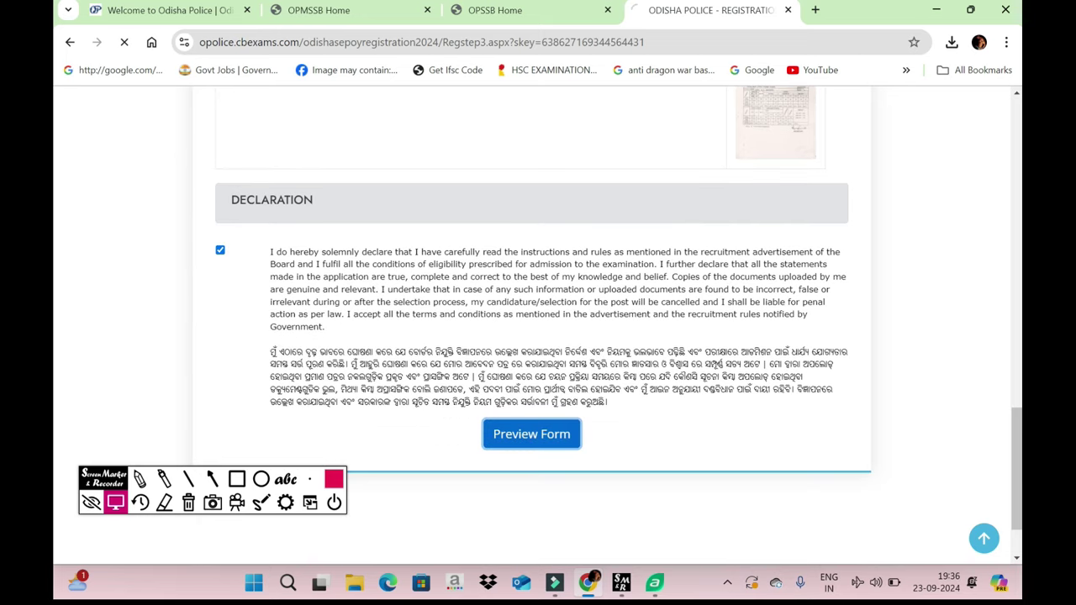
- Dismiss the documents-uploaded alert and final-submit the previewed Sepoy application
{"action": "key", "text": "Return"}
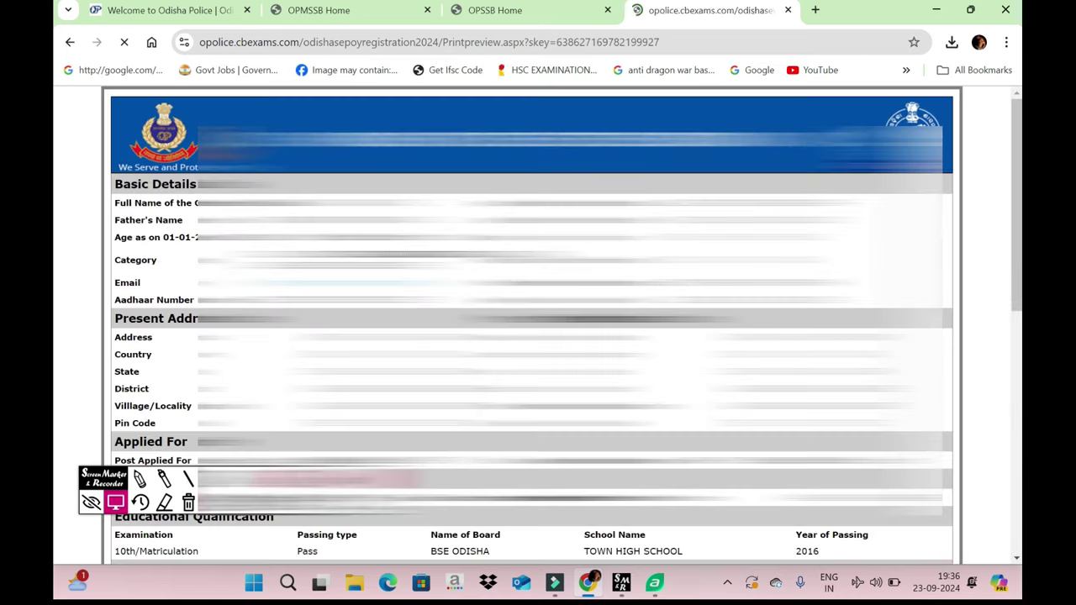
{"action": "scroll", "coordinate": [538, 337], "scroll_direction": "down", "scroll_amount": 10}
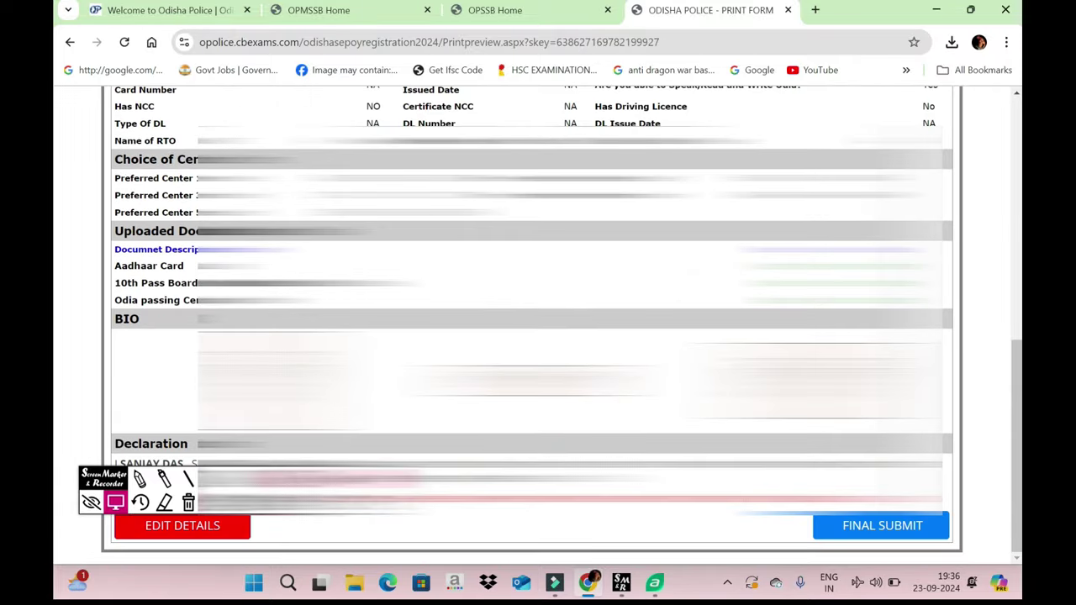
{"action": "left_click", "coordinate": [925, 525]}
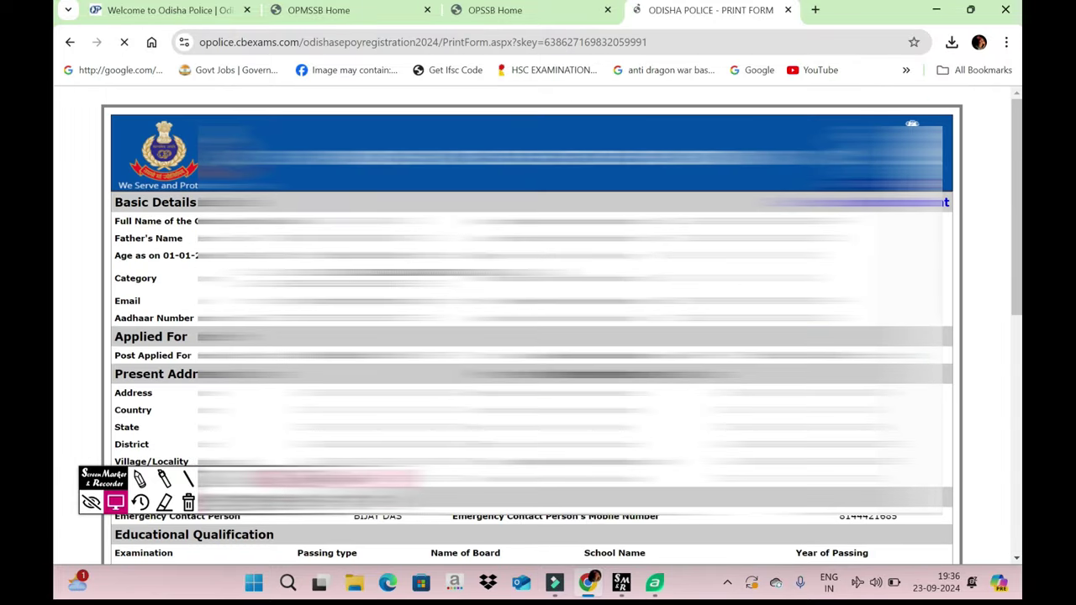
- Review the Print Form, then bring up the print dialog and close it without printing
{"action": "scroll", "coordinate": [538, 336], "scroll_direction": "down", "scroll_amount": 15}
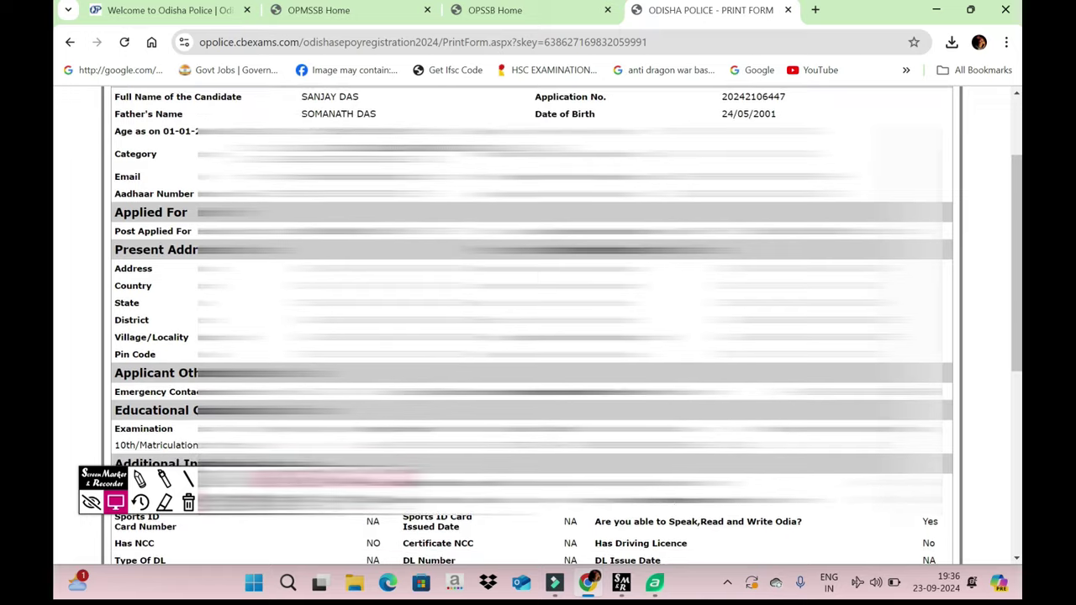
{"action": "scroll", "coordinate": [538, 337], "scroll_direction": "up", "scroll_amount": 15}
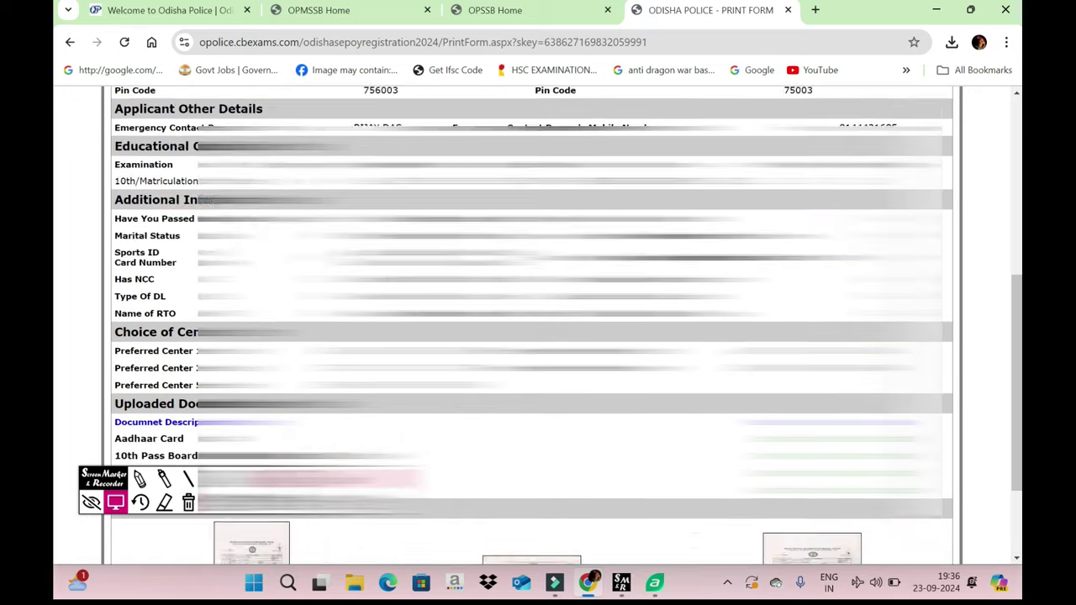
{"action": "key", "text": "ctrl+p"}
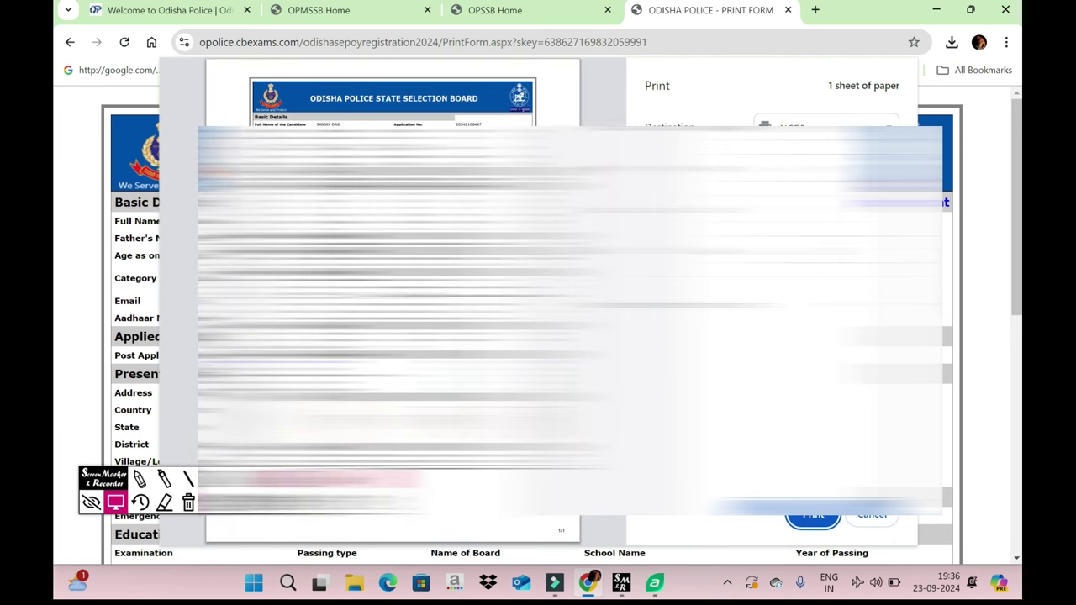
{"action": "key", "text": "Tab"}
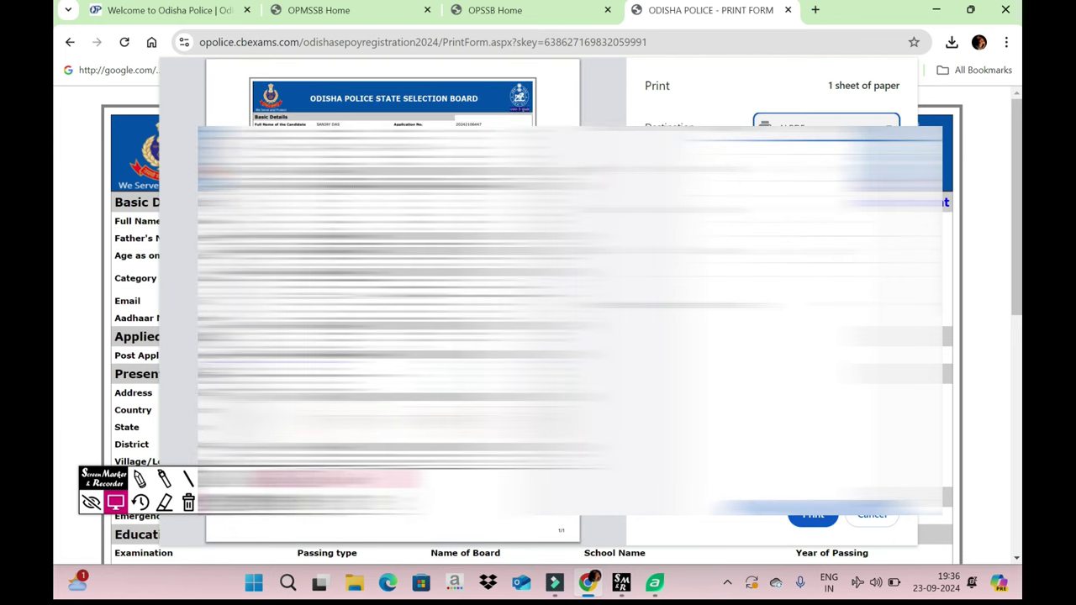
{"action": "key", "text": "Escape"}
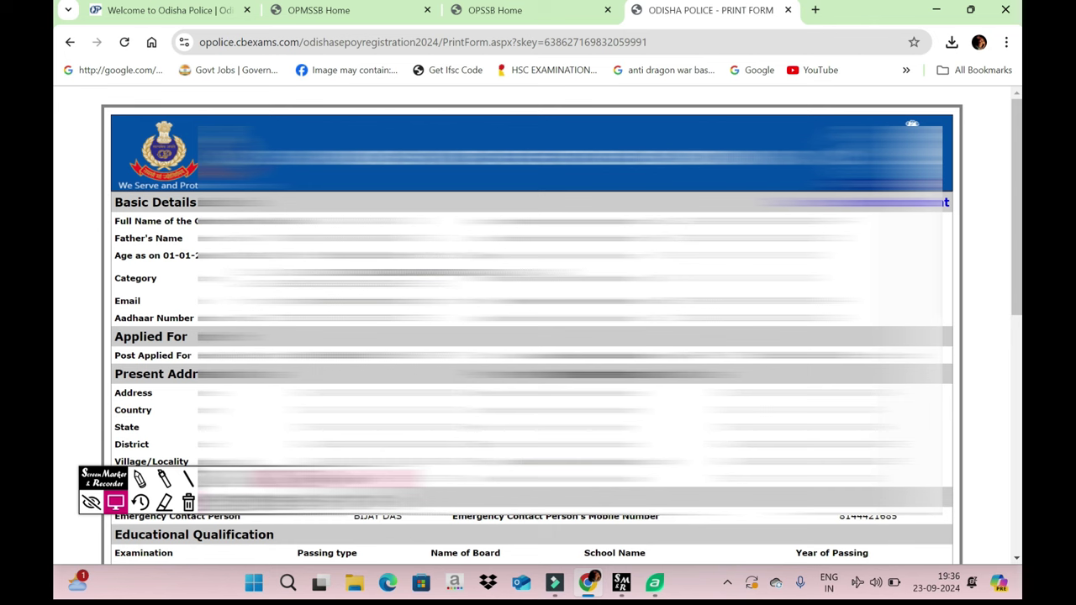